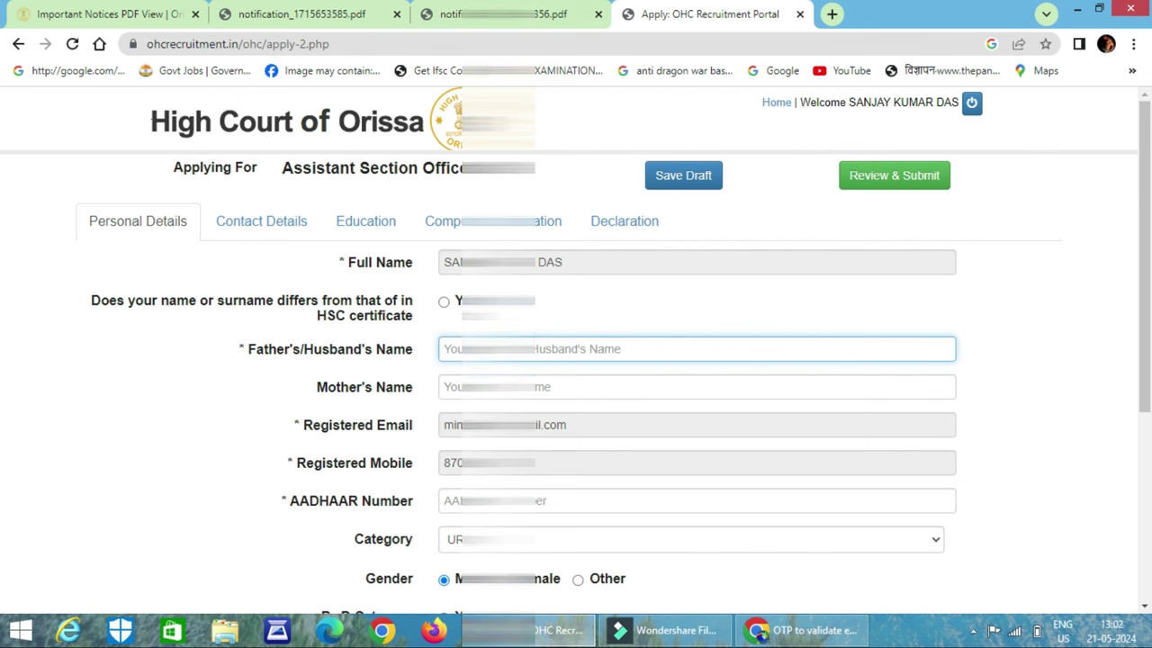
# Fill in the father's or husband's name and the mother's name in the personal details.
pyautogui.write('son')
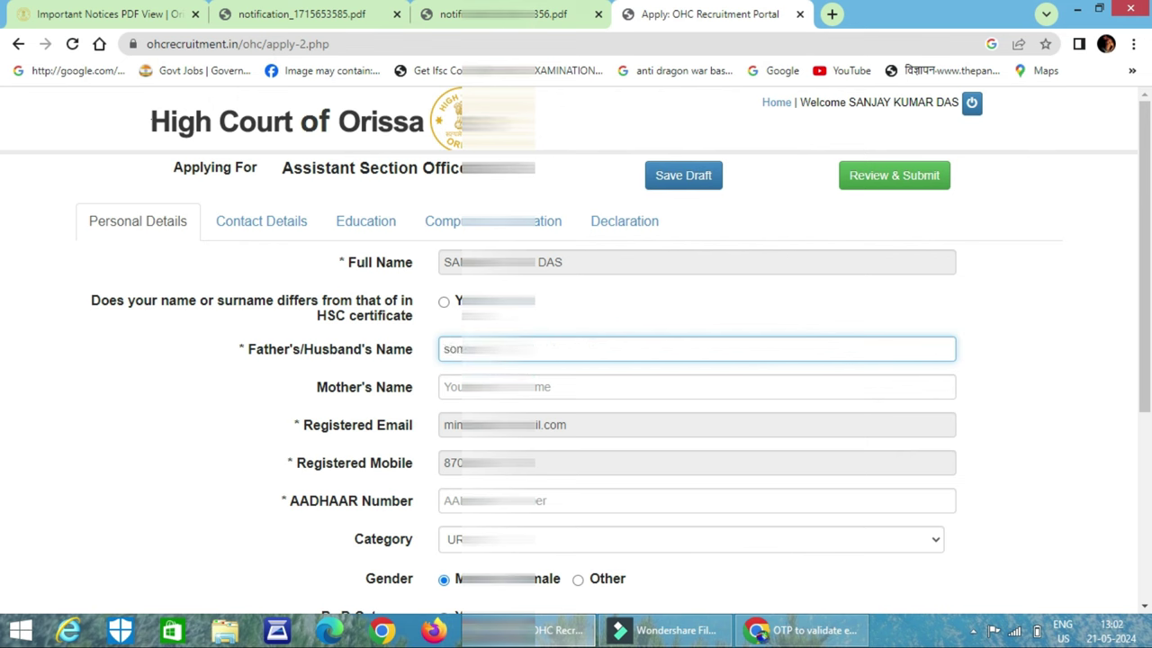
pyautogui.click(443, 387)
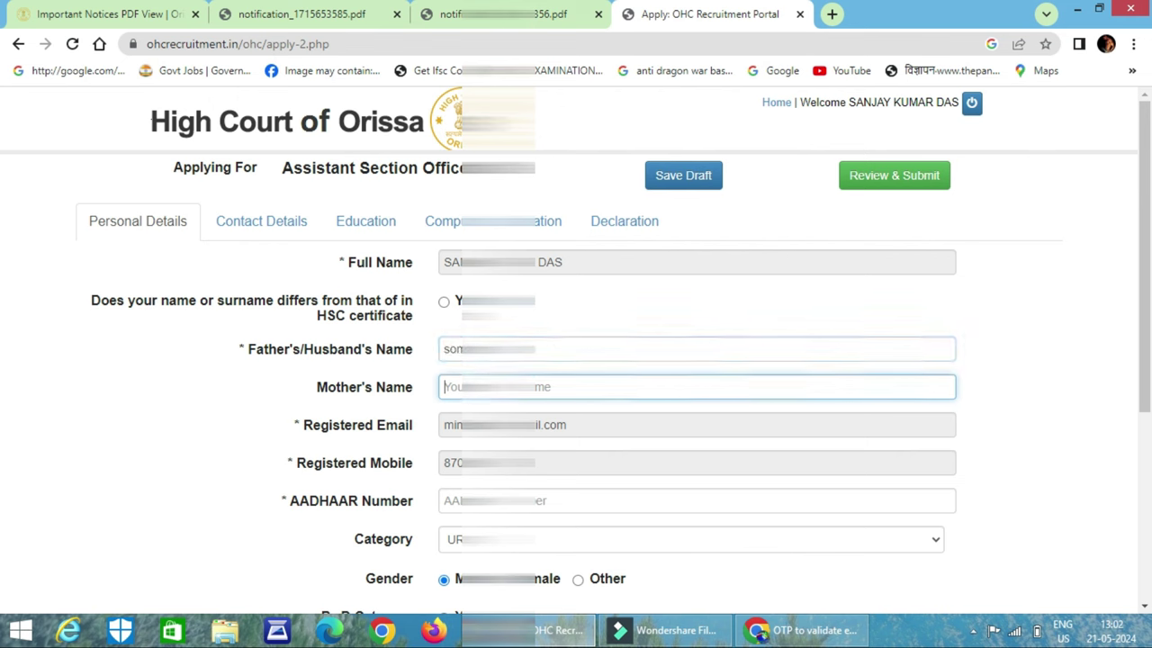
pyautogui.write('sha')
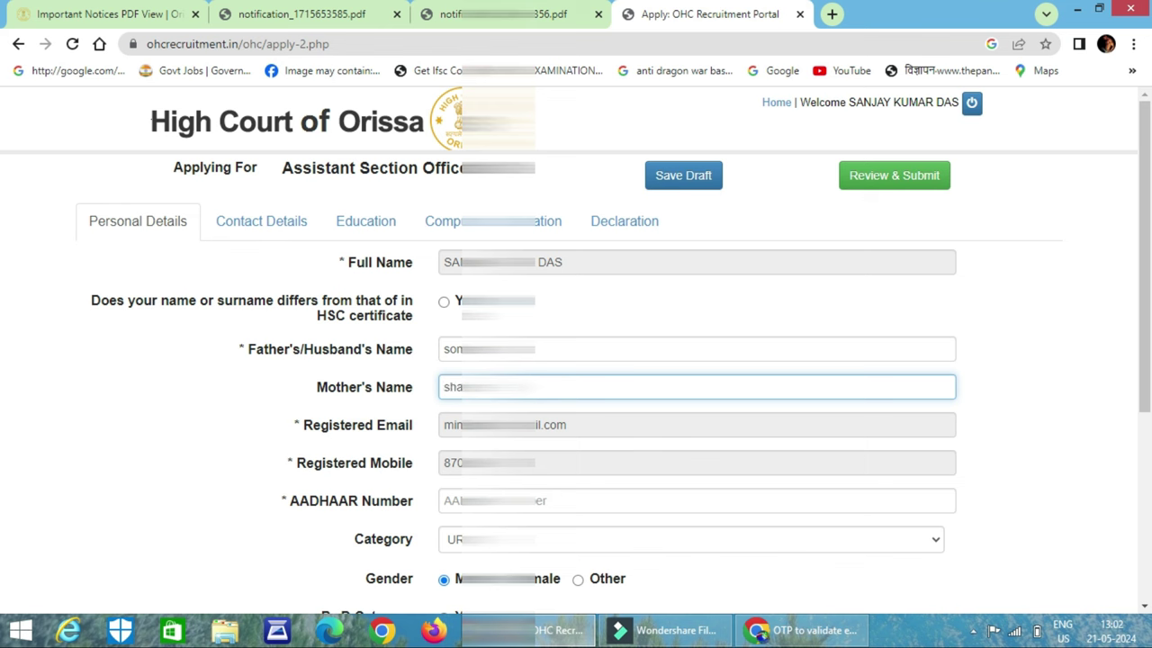
# Enter the applicant's AADHAAR number in the personal details.
pyautogui.press('Tab')
pyautogui.press('Tab')
pyautogui.press('Tab')
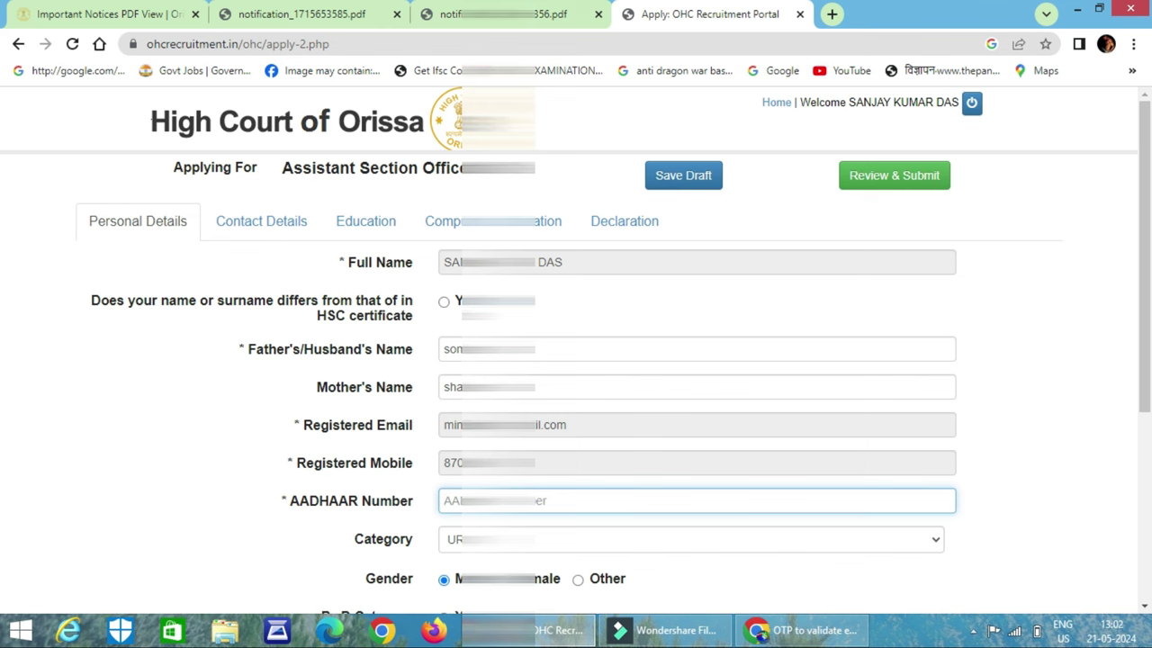
pyautogui.write('360')
pyautogui.press('Tab')
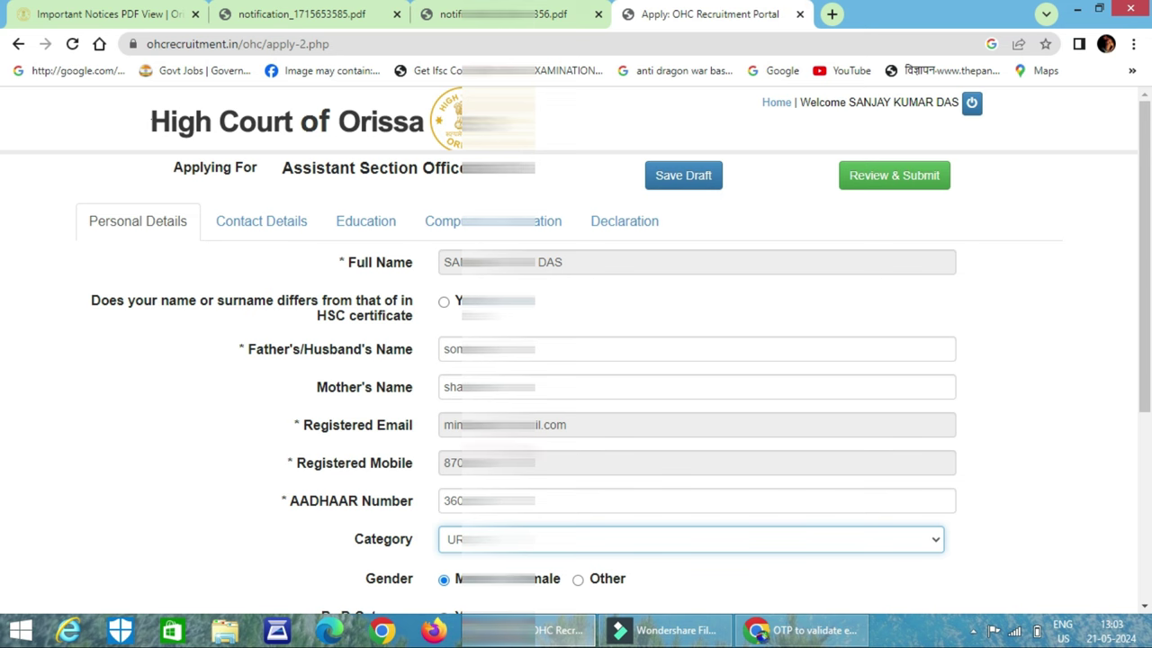
# Change the applicant's category to the option beginning with "SE".
pyautogui.hotkey('alt', 'Down')
pyautogui.press('Down')
pyautogui.press('Down')
pyautogui.press('Down')
pyautogui.press('Return')
# Select the month and year of the applicant's date of birth.
pyautogui.scroll(-4, 576, 346)
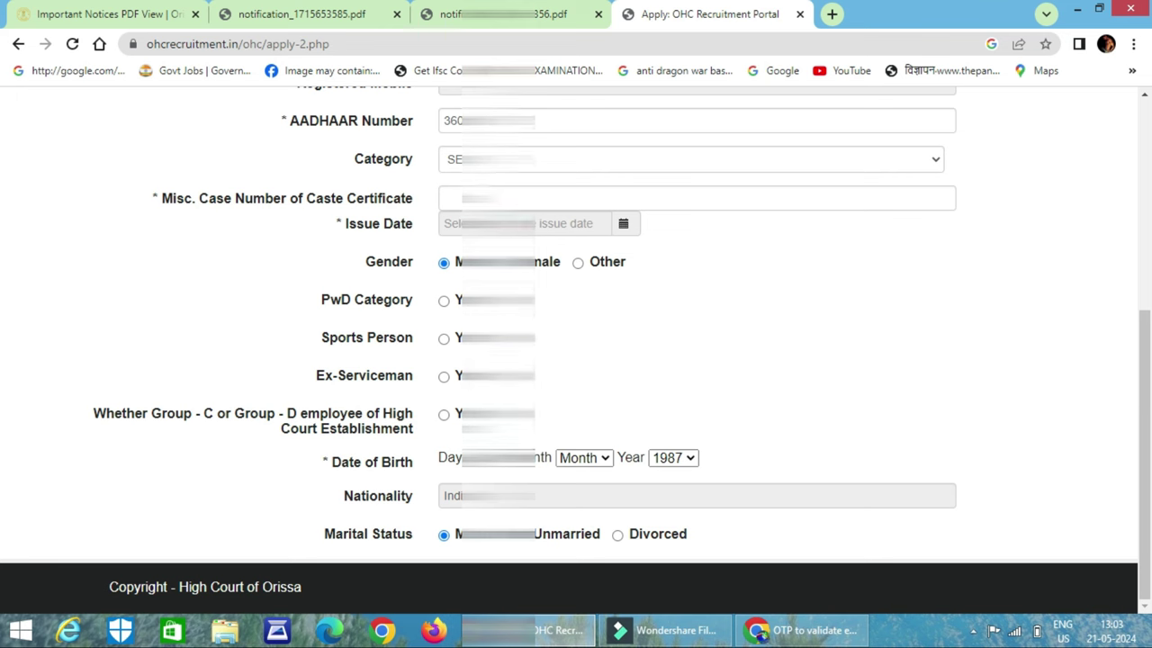
pyautogui.click(580, 459)
pyautogui.click(580, 350)
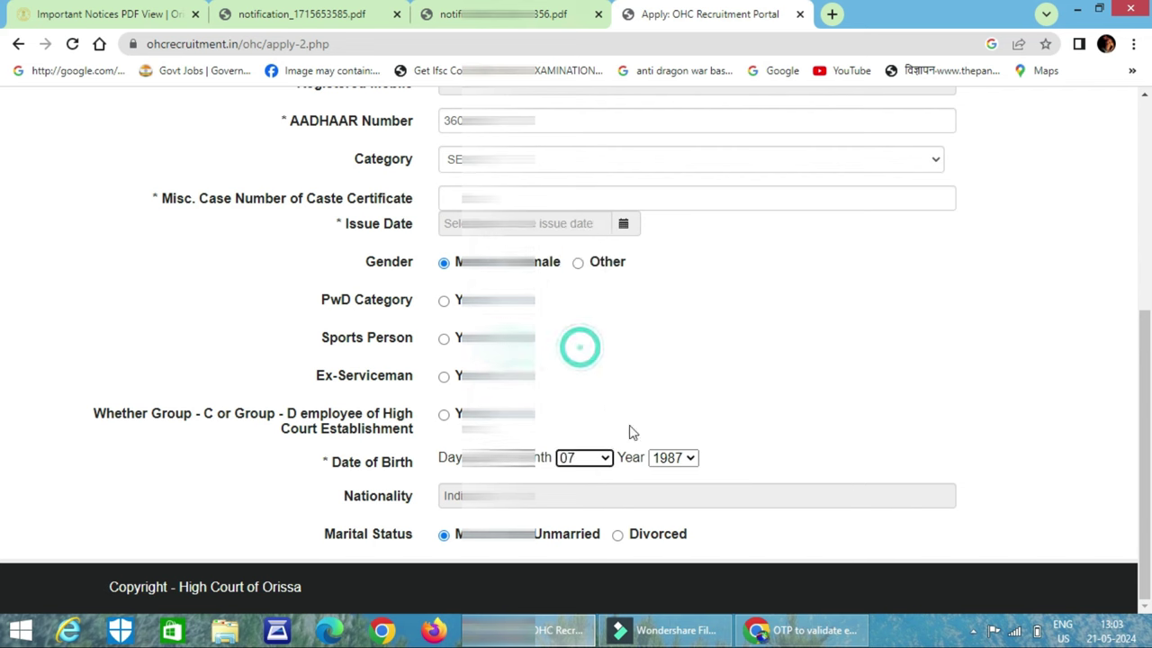
pyautogui.click(666, 461)
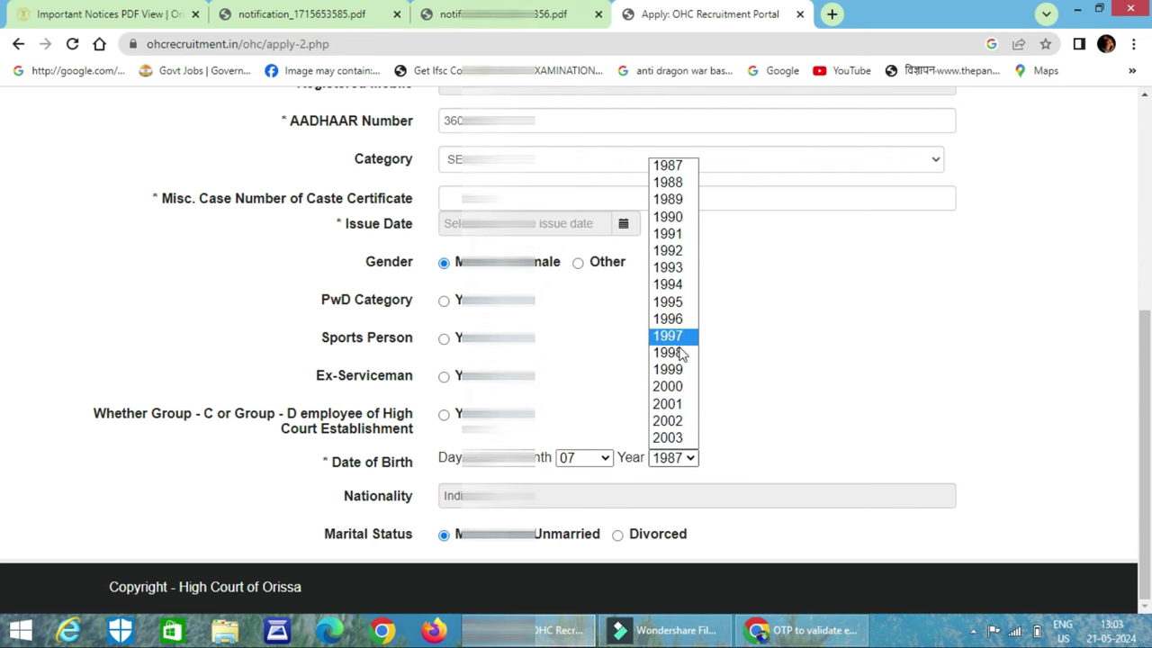
pyautogui.click(684, 427)
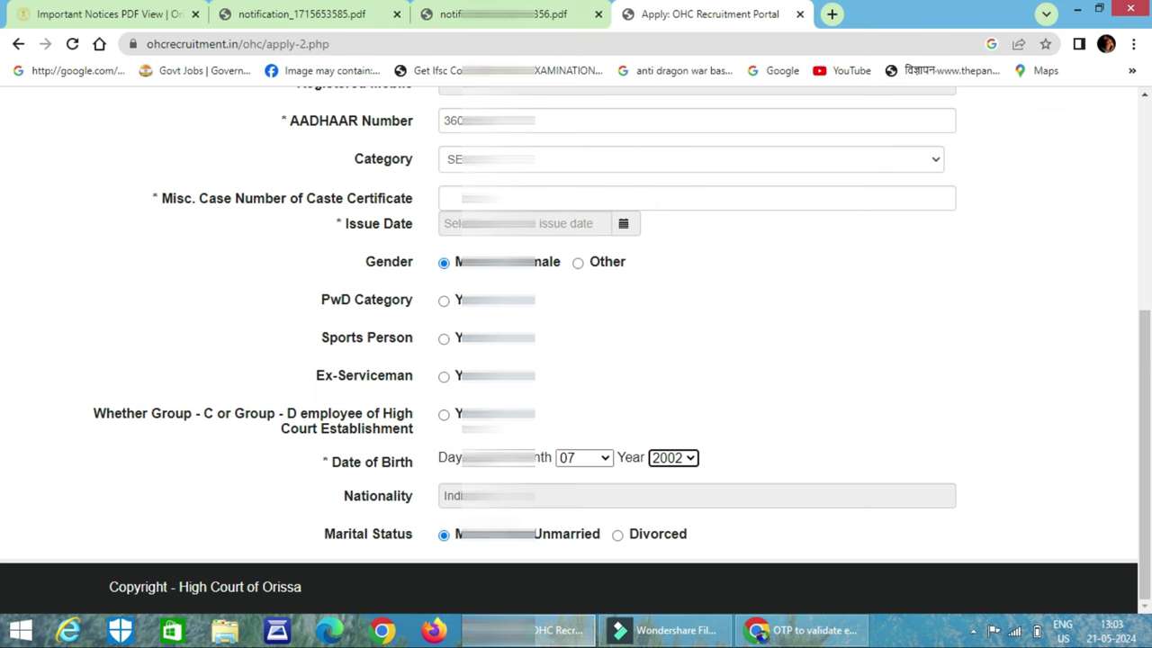
# Set the marital status to Unmarried and try to save the application as a draft.
pyautogui.click(569, 533)
pyautogui.scroll(5, 738, 488)
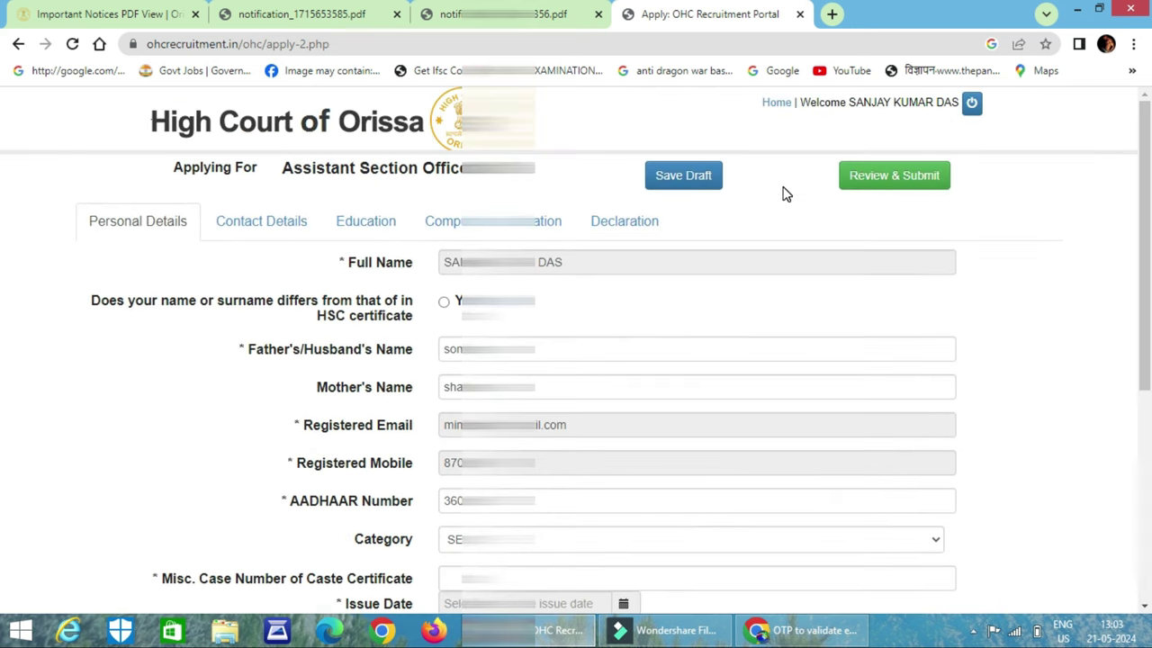
pyautogui.click(699, 176)
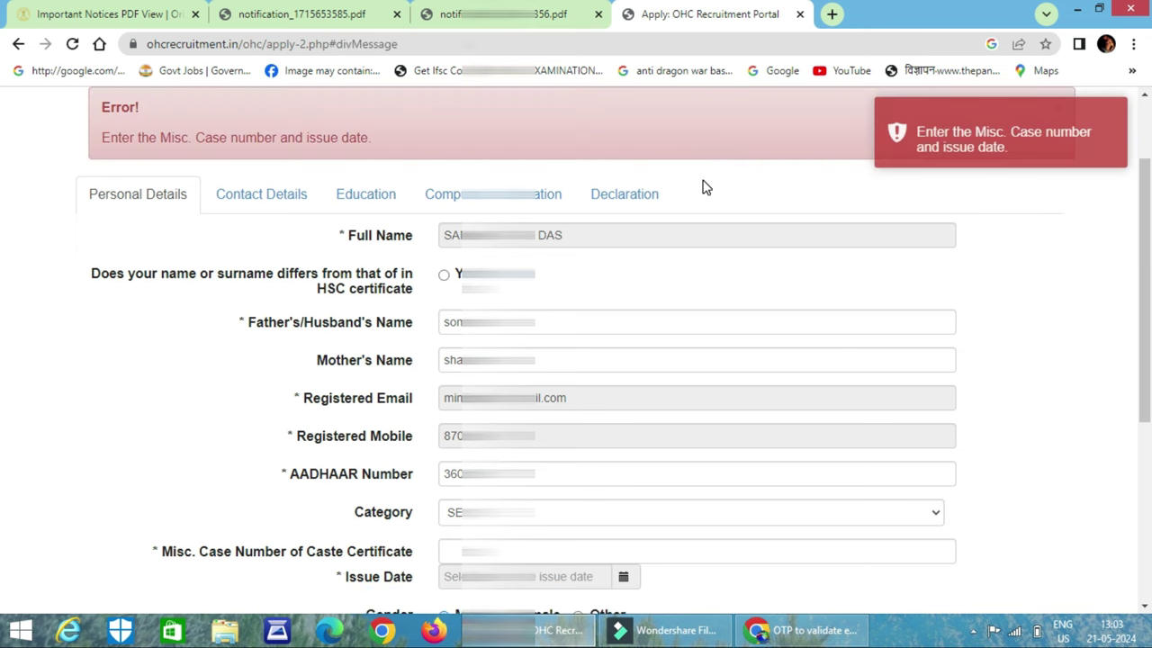
# Enter the caste certificate's Misc. Case Number and pick the 1st of the current month as its issue date.
pyautogui.scroll(-4, 707, 187)
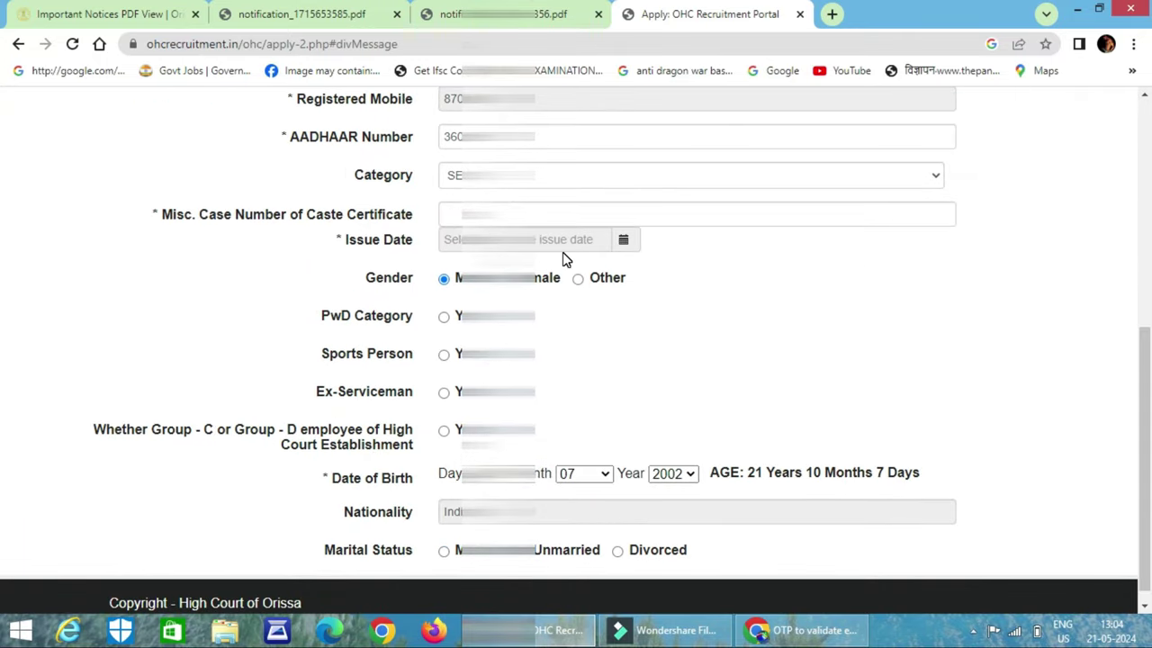
pyautogui.click(585, 211)
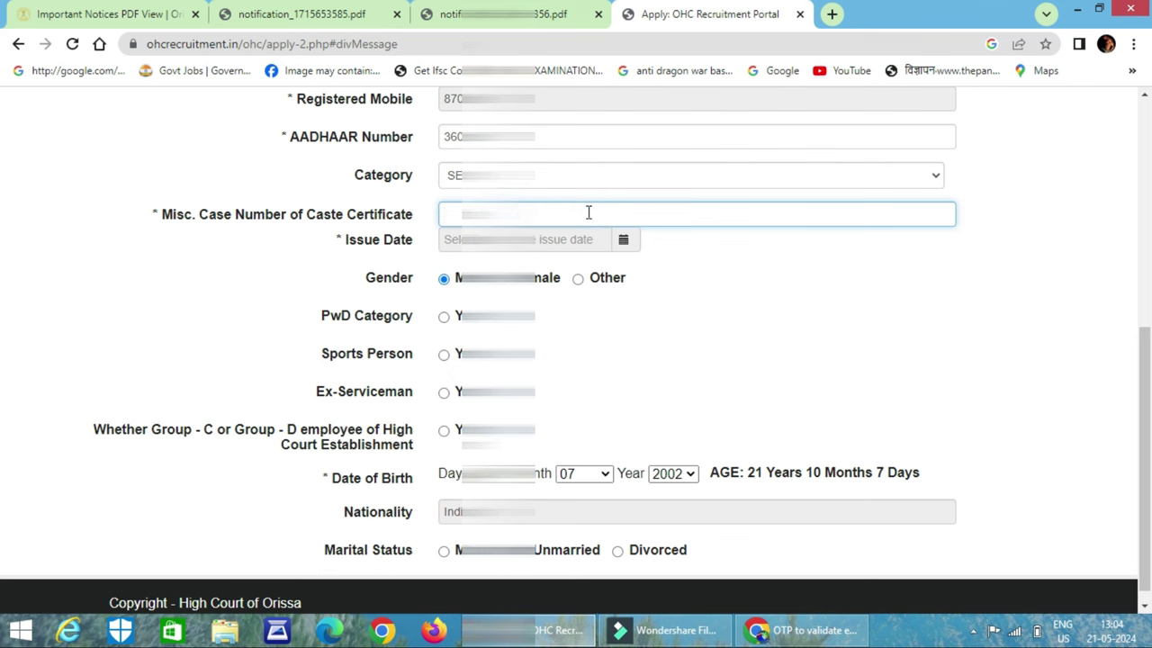
pyautogui.press('capslock')
pyautogui.write('E-S')
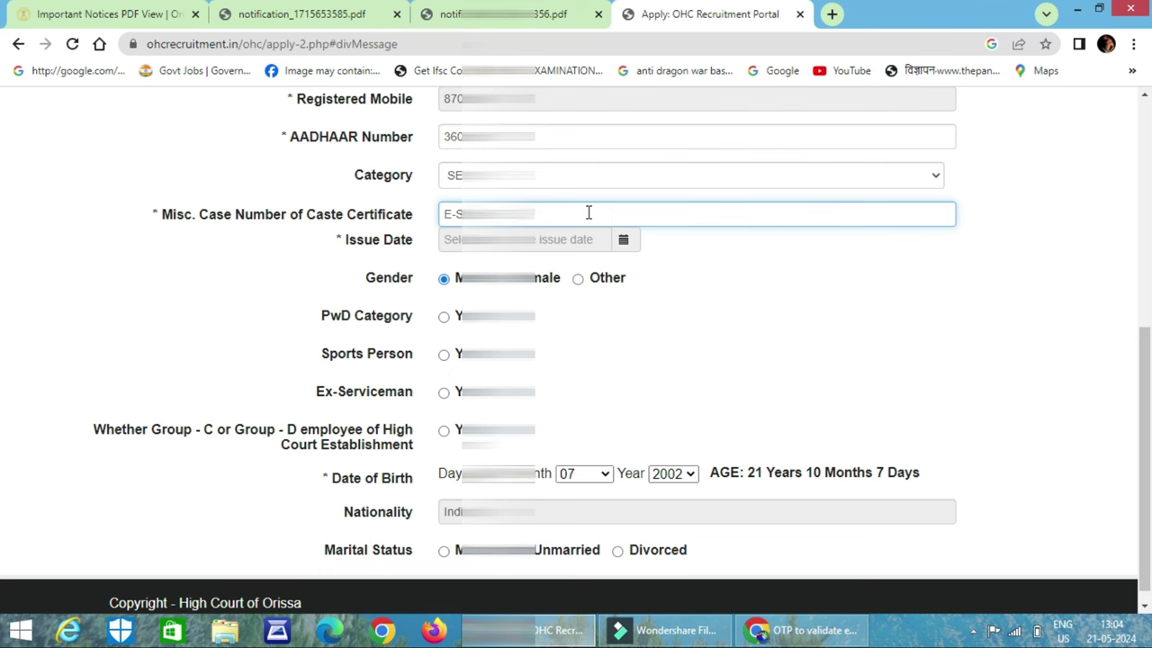
pyautogui.write('76')
pyautogui.click(622, 241)
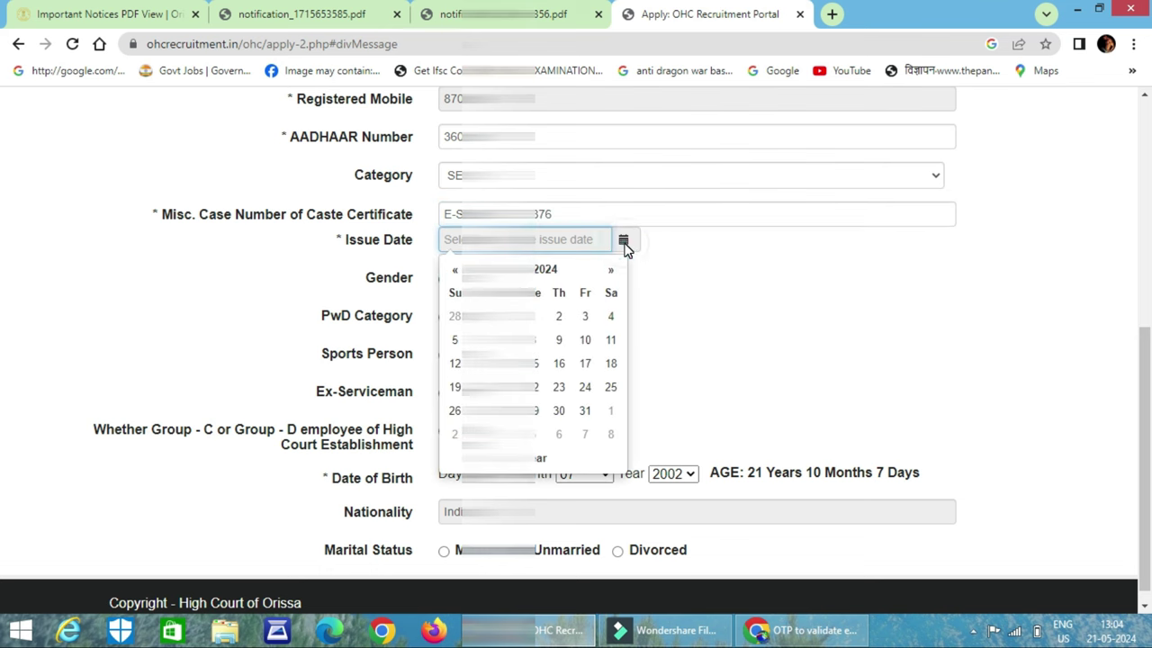
pyautogui.click(536, 316)
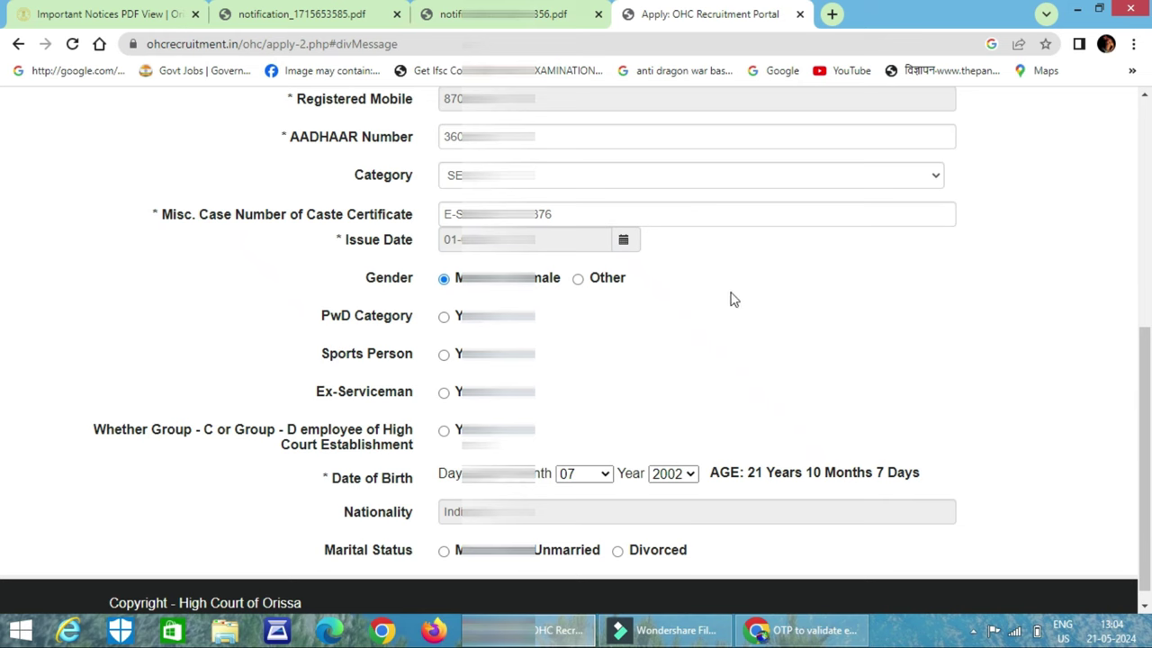
# Save the completed personal details as a draft.
pyautogui.scroll(-1, 743, 307)
pyautogui.scroll(5, 703, 347)
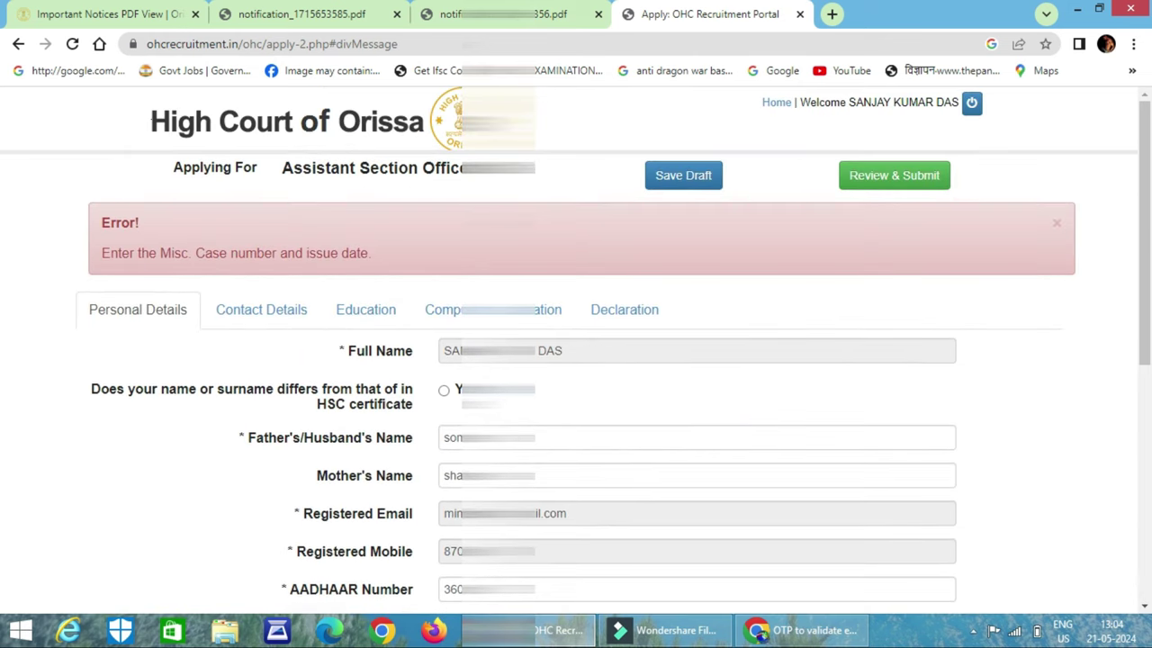
pyautogui.click(674, 186)
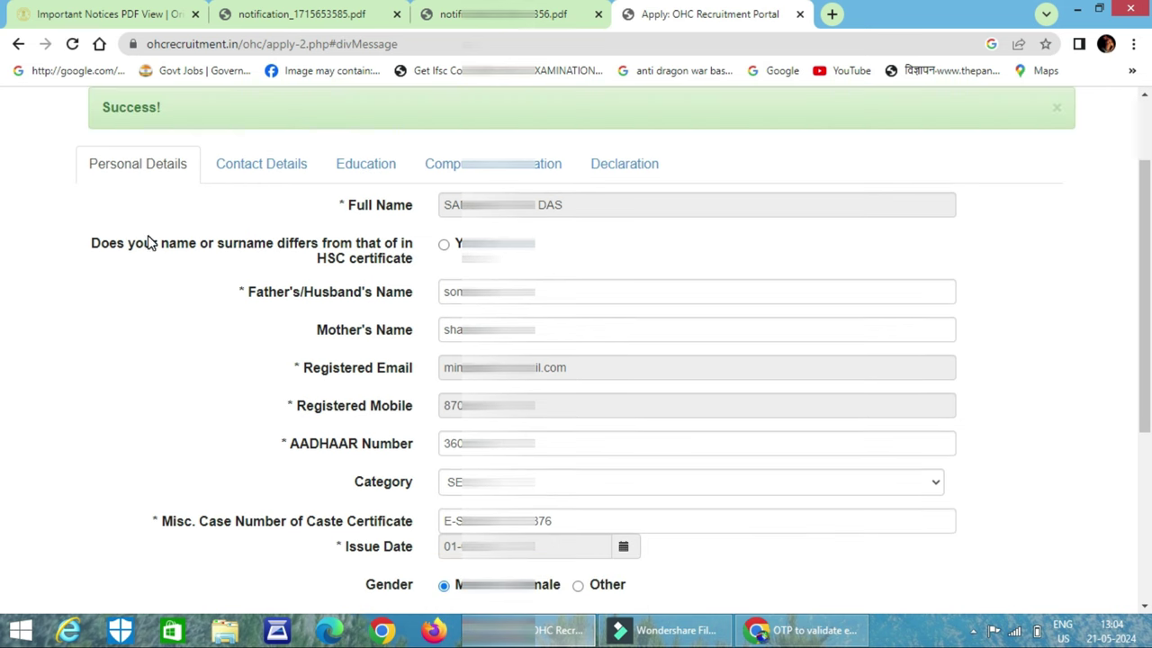
# Enter the permanent address in the contact details and select its state.
pyautogui.click(278, 173)
pyautogui.scroll(1, 398, 260)
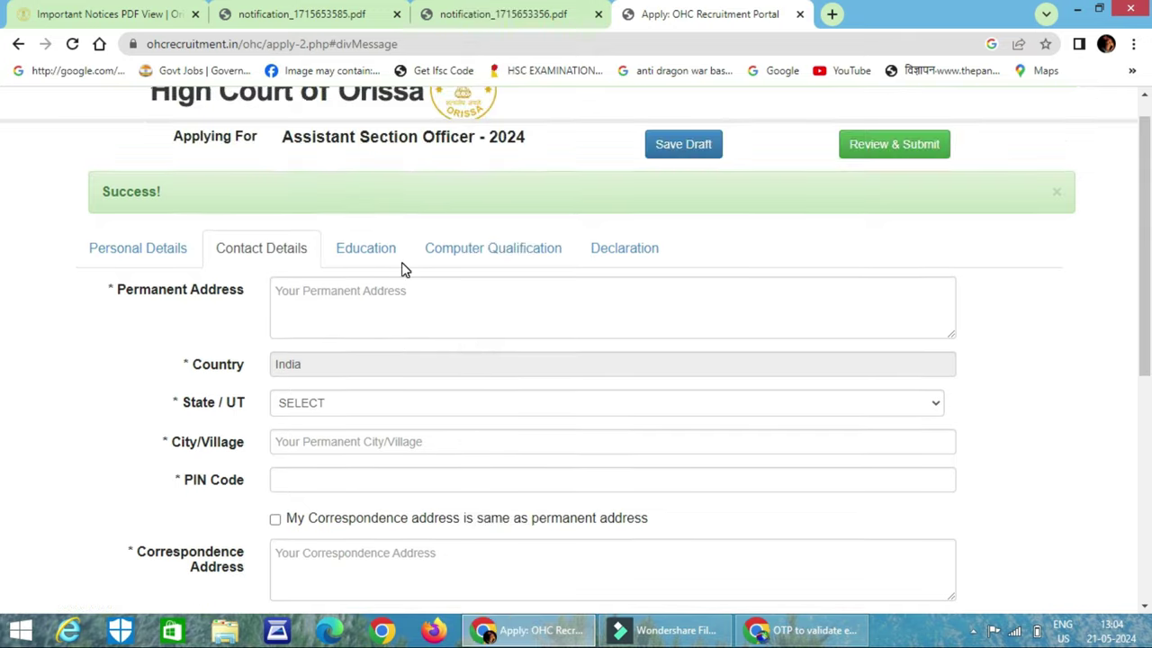
pyautogui.click(387, 311)
pyautogui.write('AT-PO-')
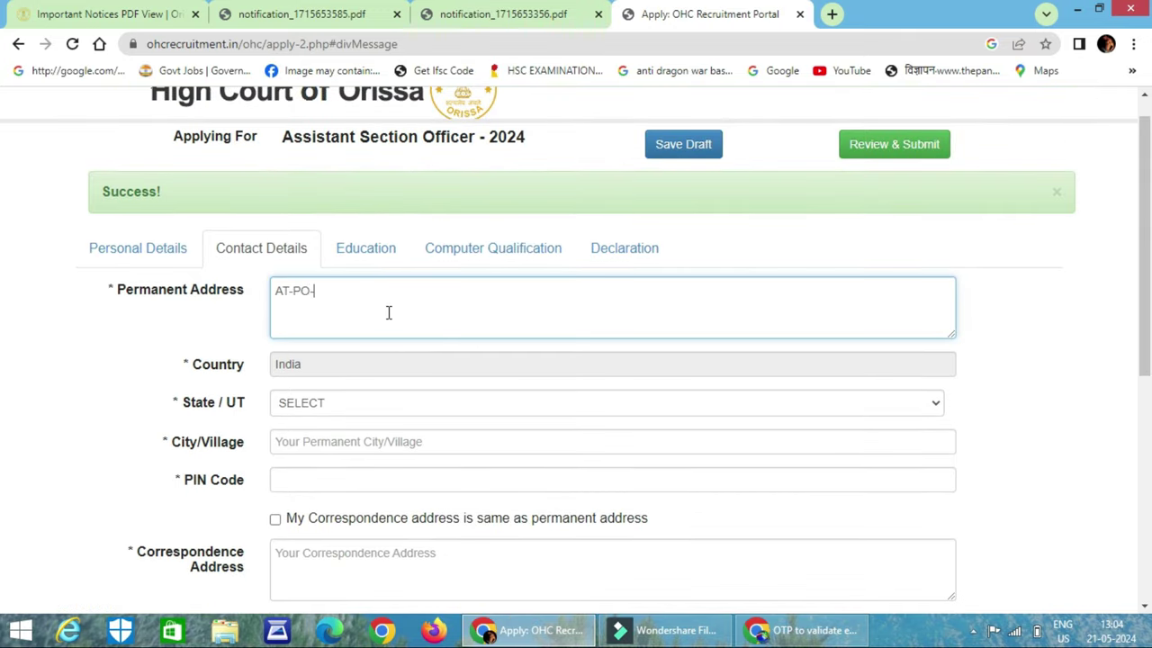
pyautogui.click(330, 402)
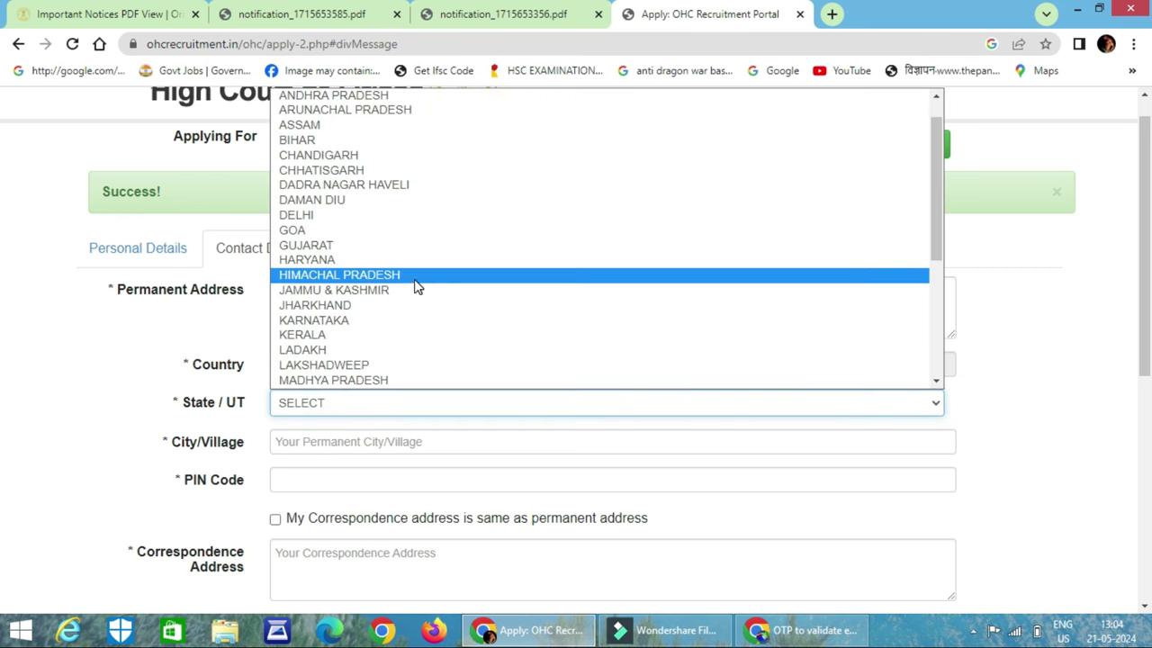
pyautogui.scroll(1, 441, 207)
pyautogui.scroll(-3, 432, 216)
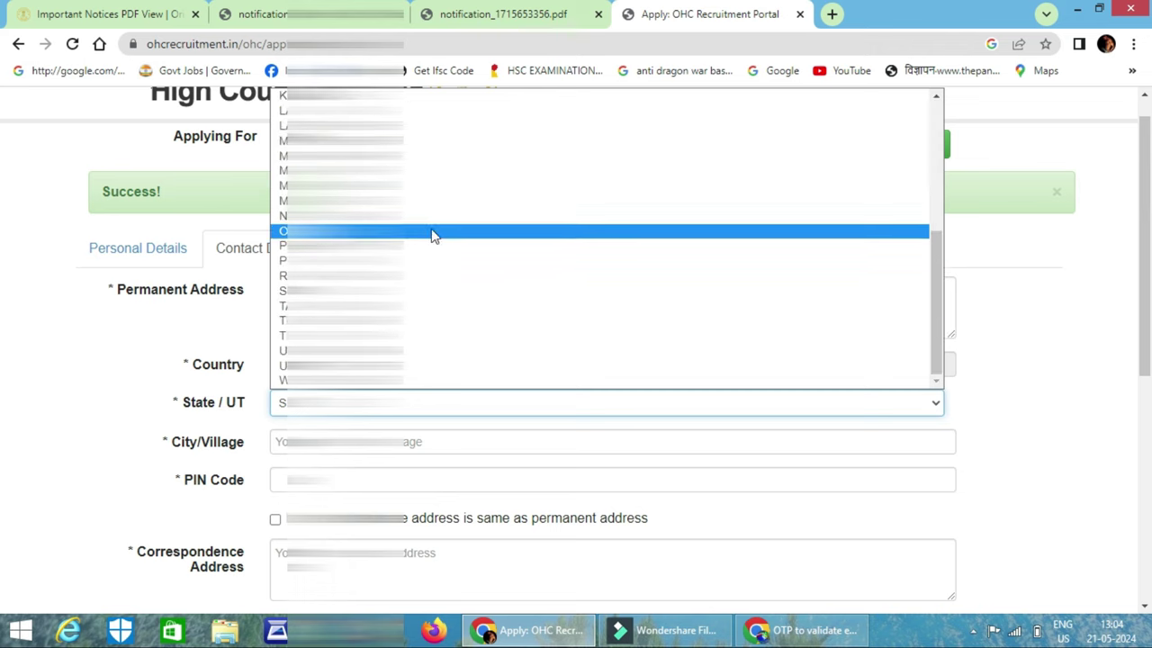
pyautogui.click(424, 229)
# Fill in the permanent city or village and postal PIN code, and reuse the permanent address as the correspondence address.
pyautogui.scroll(-2, 421, 276)
pyautogui.click(407, 274)
pyautogui.write('Gh')
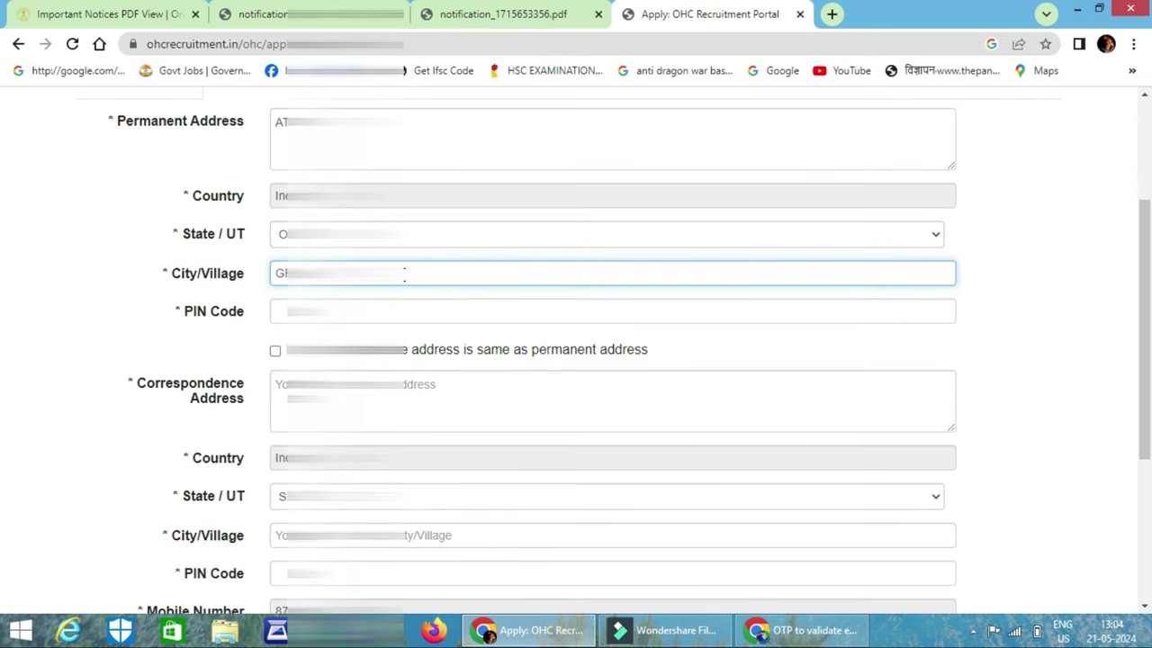
pyautogui.press('Tab')
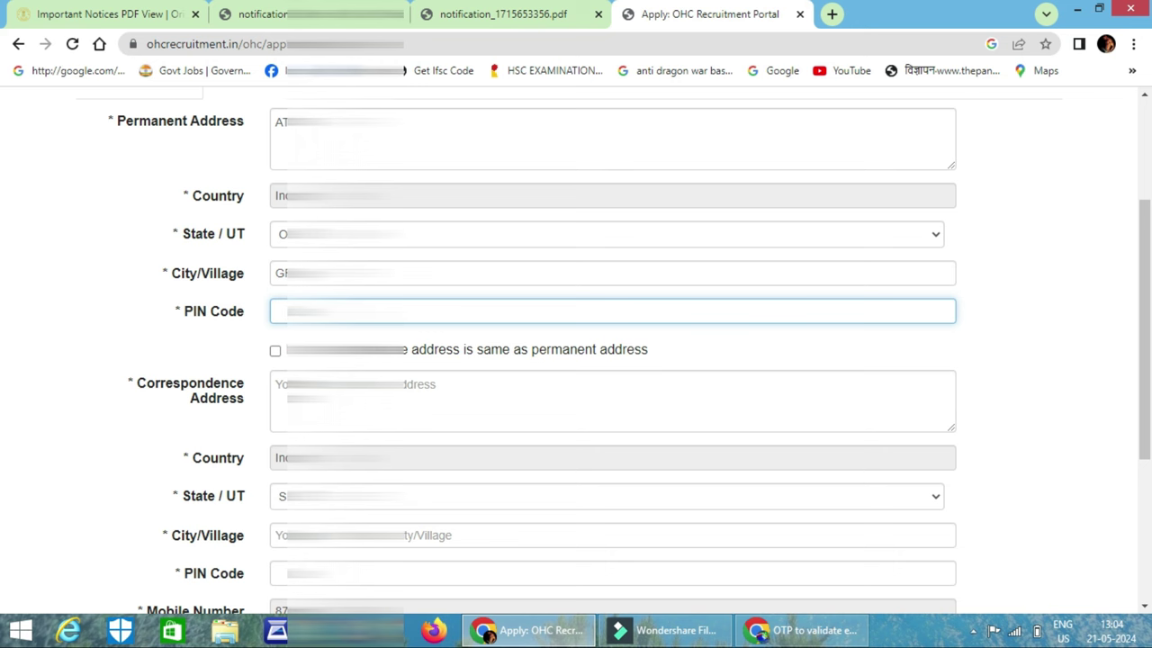
pyautogui.write('7')
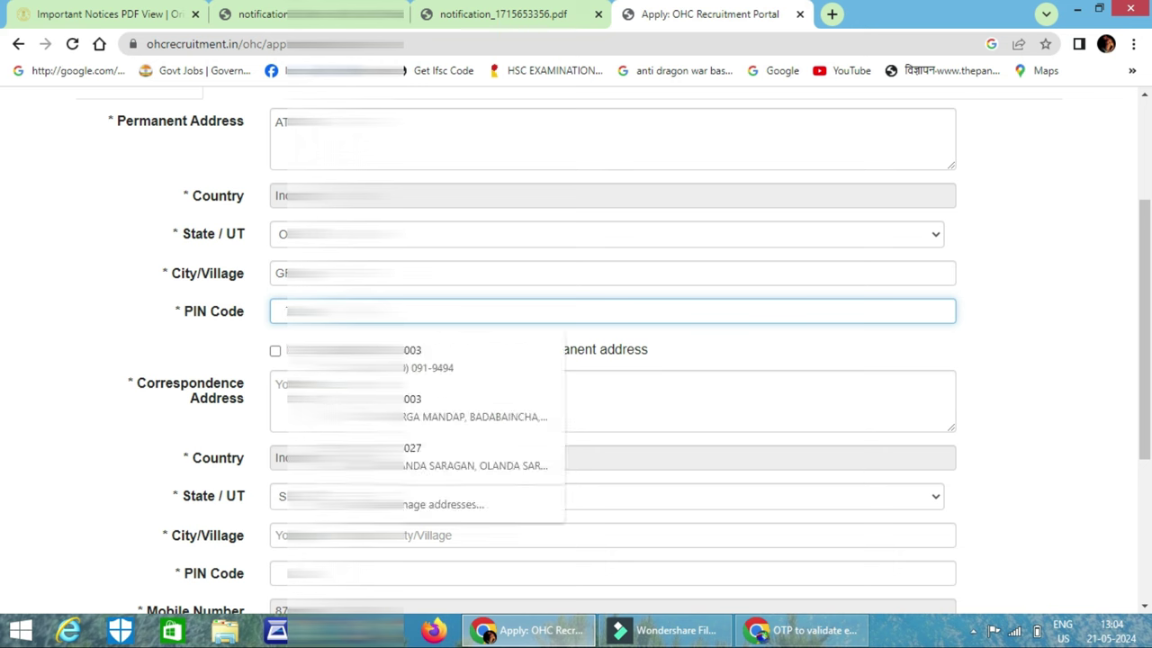
pyautogui.write('5')
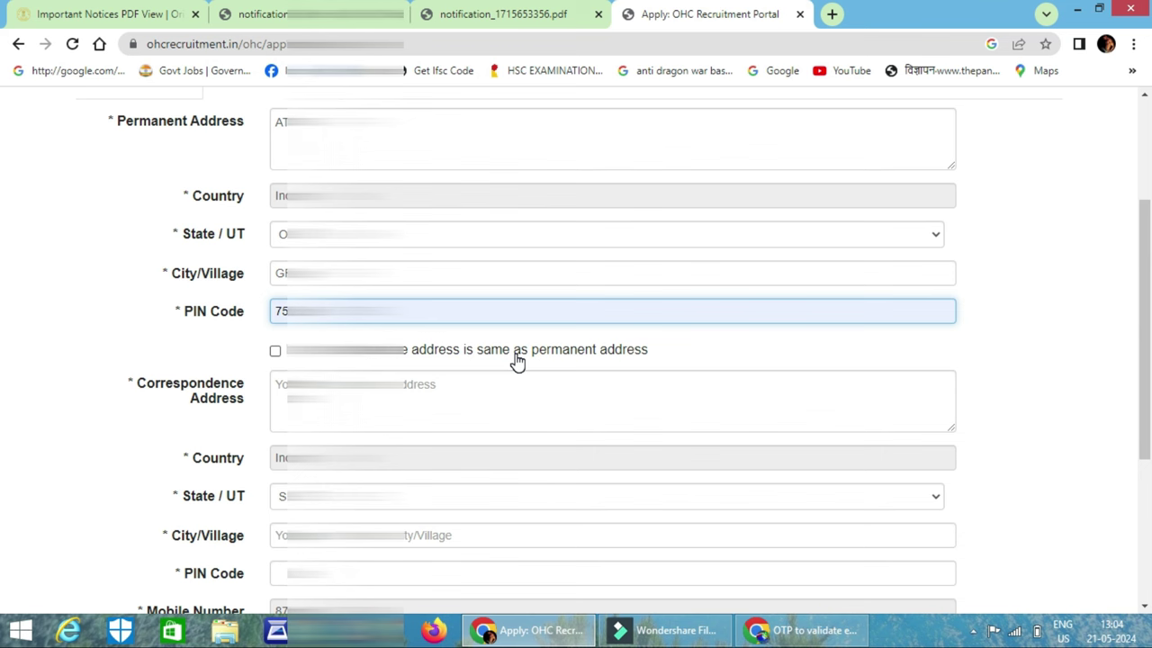
pyautogui.click(274, 351)
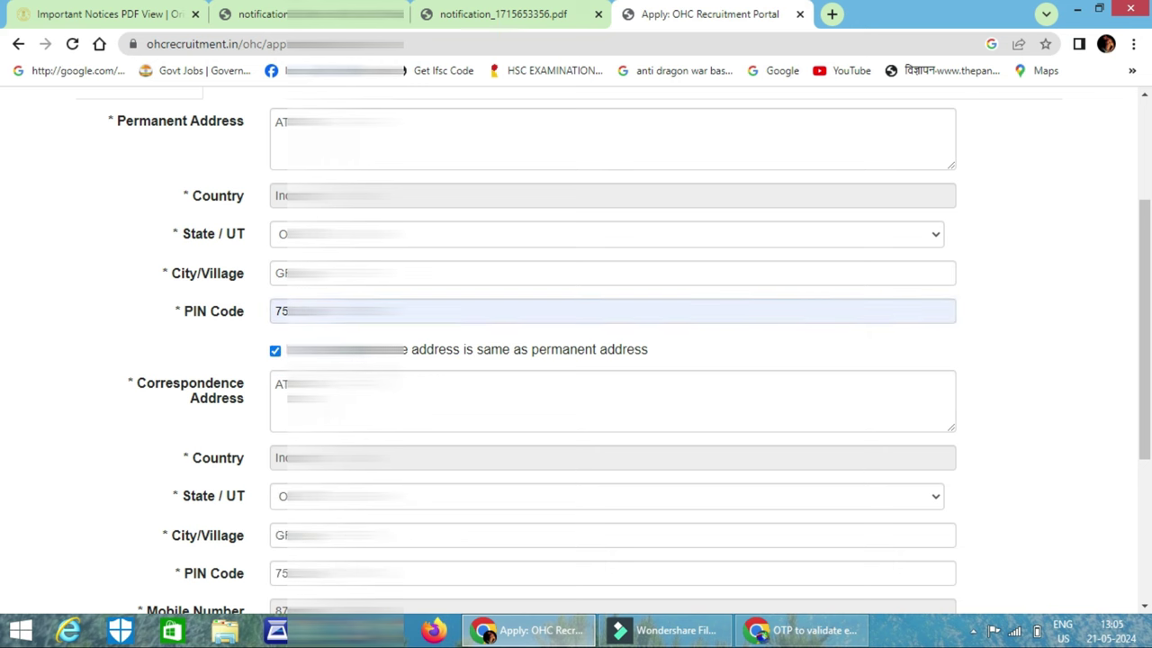
# Select the three exam center choices, with names beginning with B, B and K respectively.
pyautogui.scroll(-3, 256, 351)
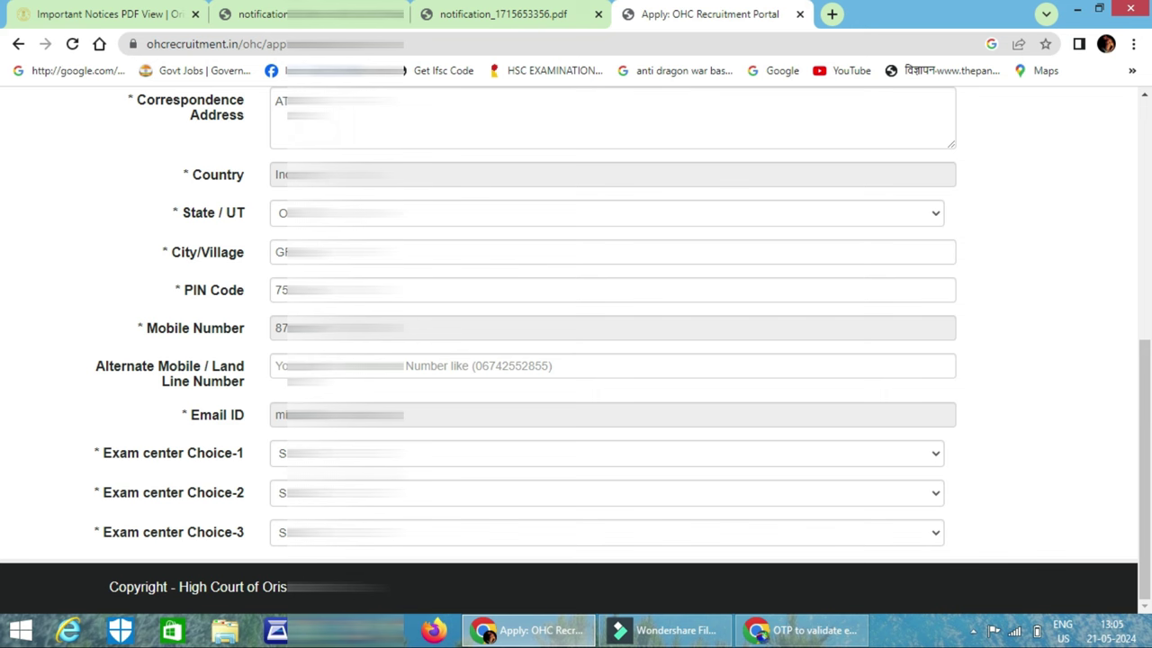
pyautogui.click(405, 453)
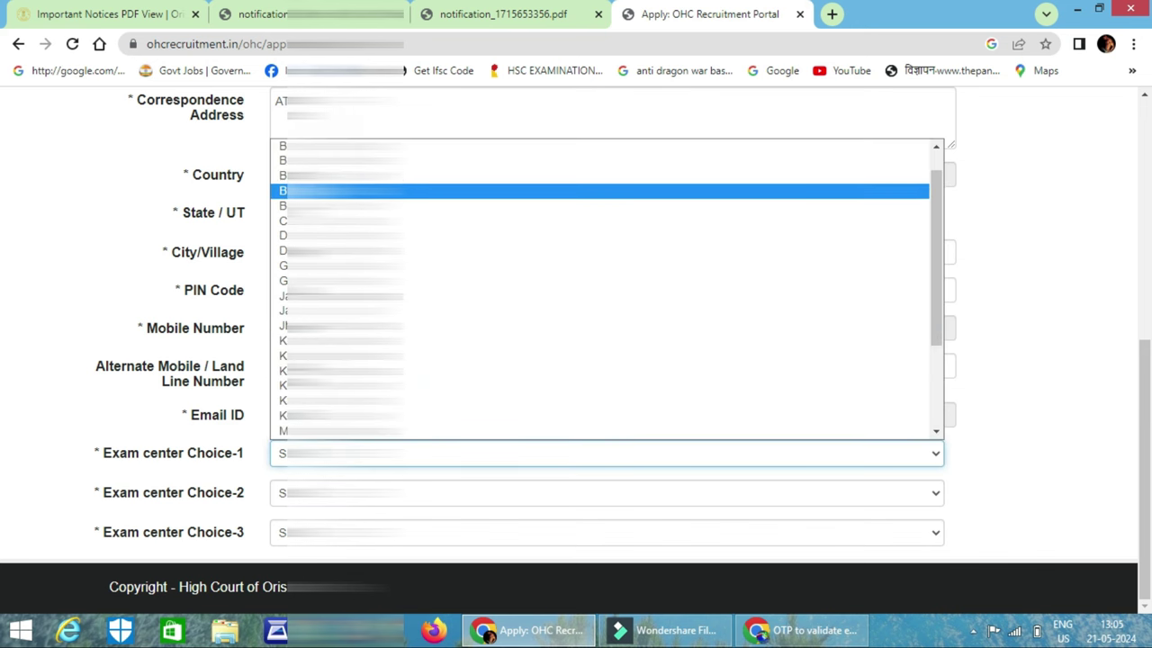
pyautogui.click(404, 146)
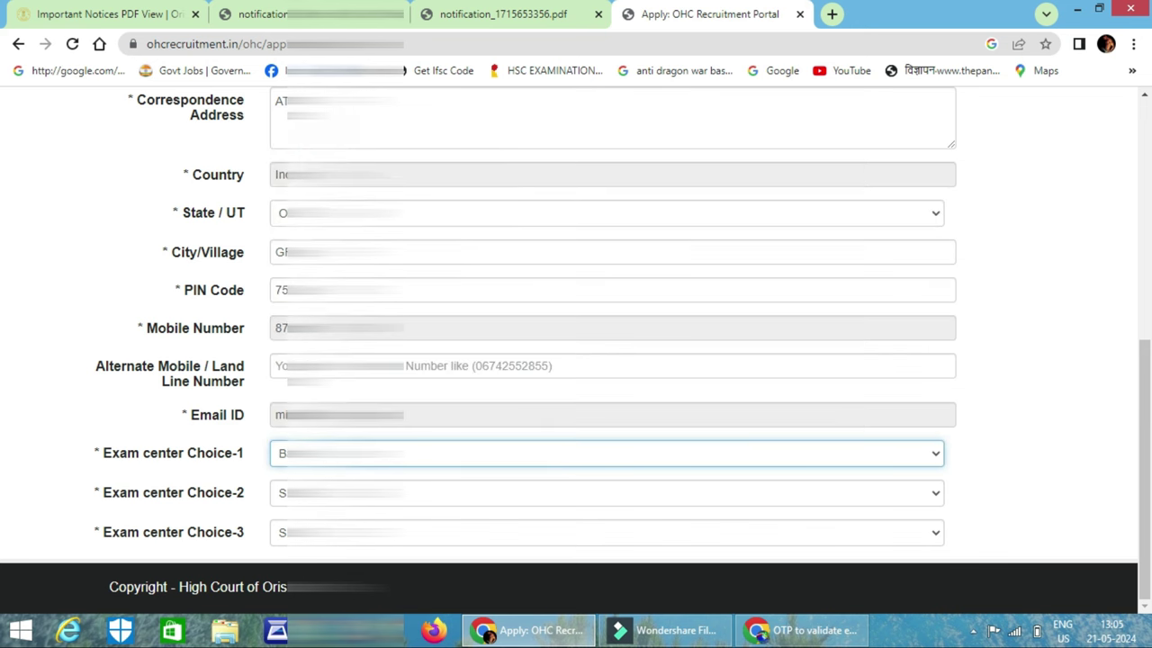
pyautogui.click(405, 493)
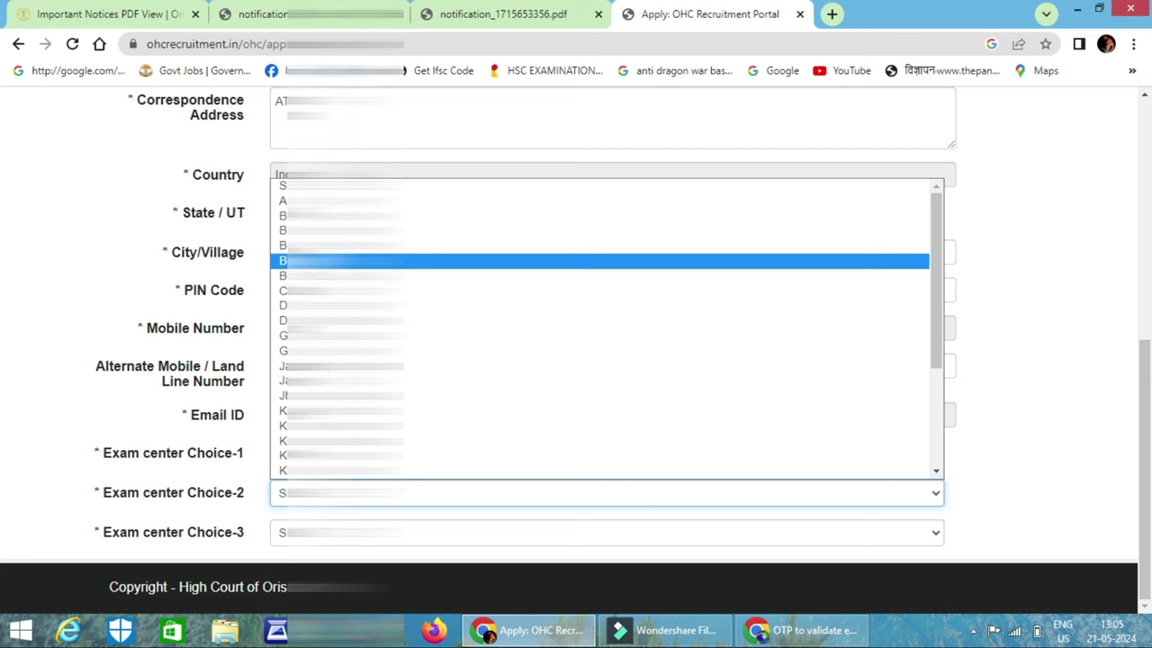
pyautogui.click(335, 260)
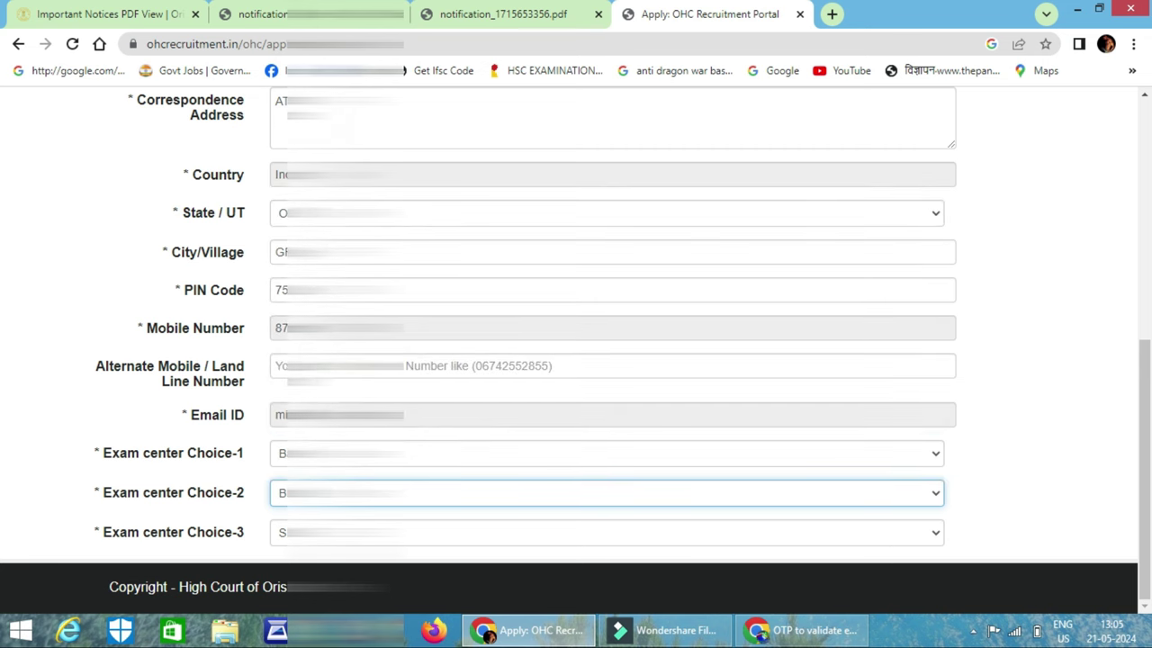
pyautogui.click(334, 532)
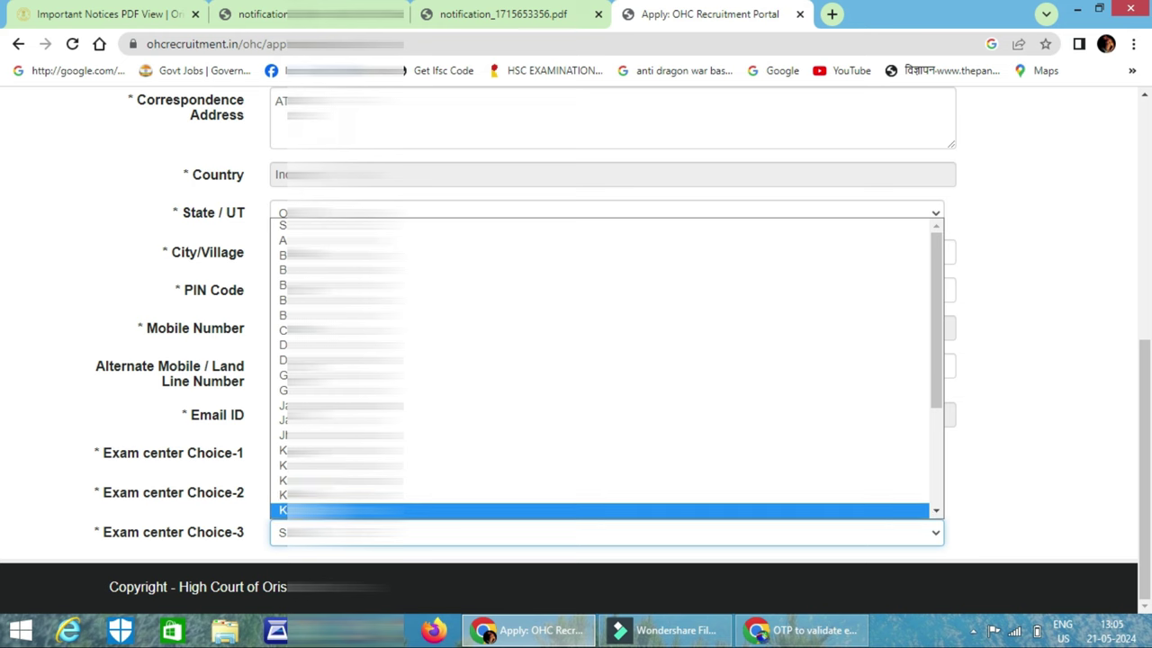
pyautogui.click(603, 510)
pyautogui.scroll(3, 882, 320)
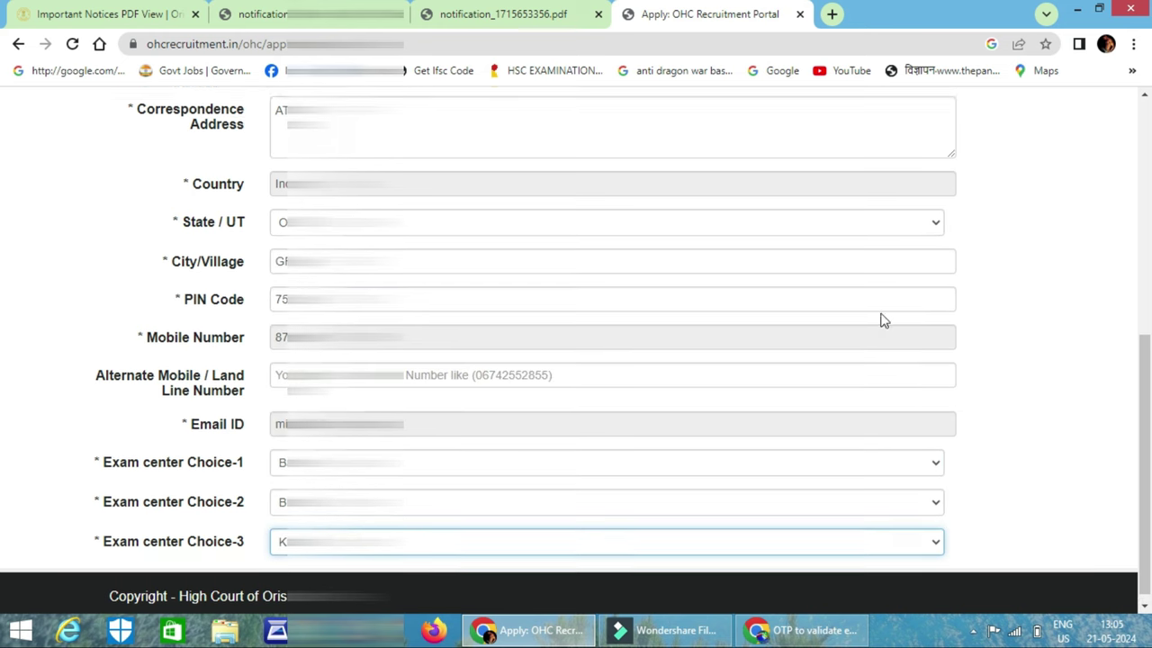
pyautogui.scroll(-3, 882, 319)
pyautogui.scroll(5, 882, 319)
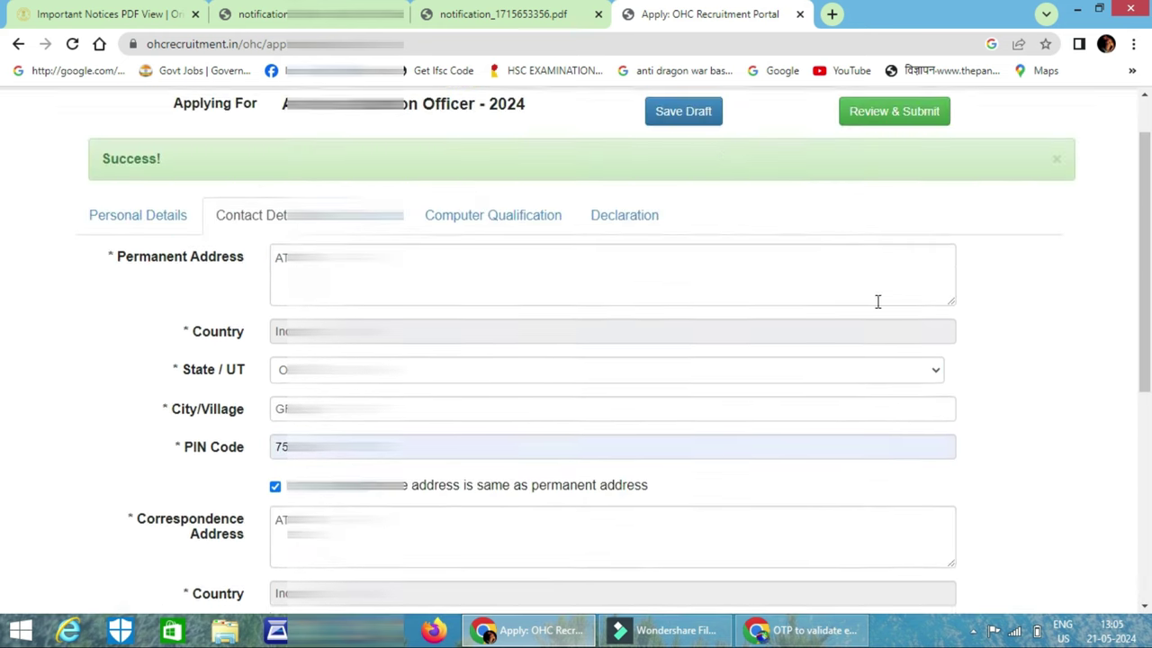
# Save the contact details as a draft without storing the address in the browser, and open the education section.
pyautogui.click(688, 184)
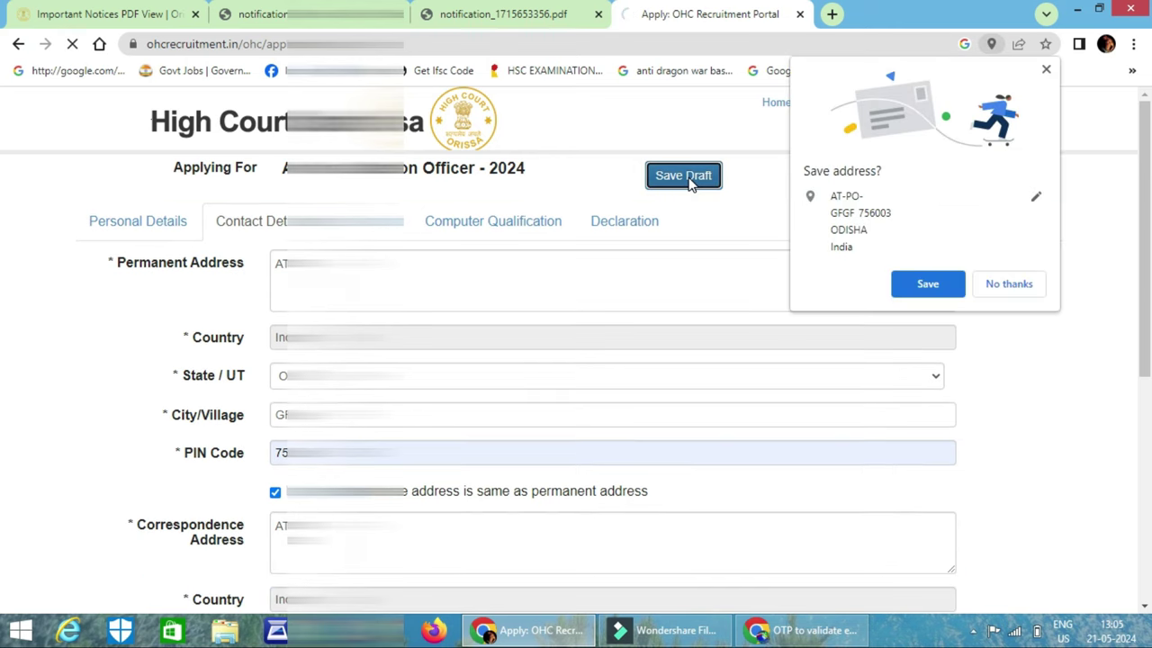
pyautogui.click(1011, 285)
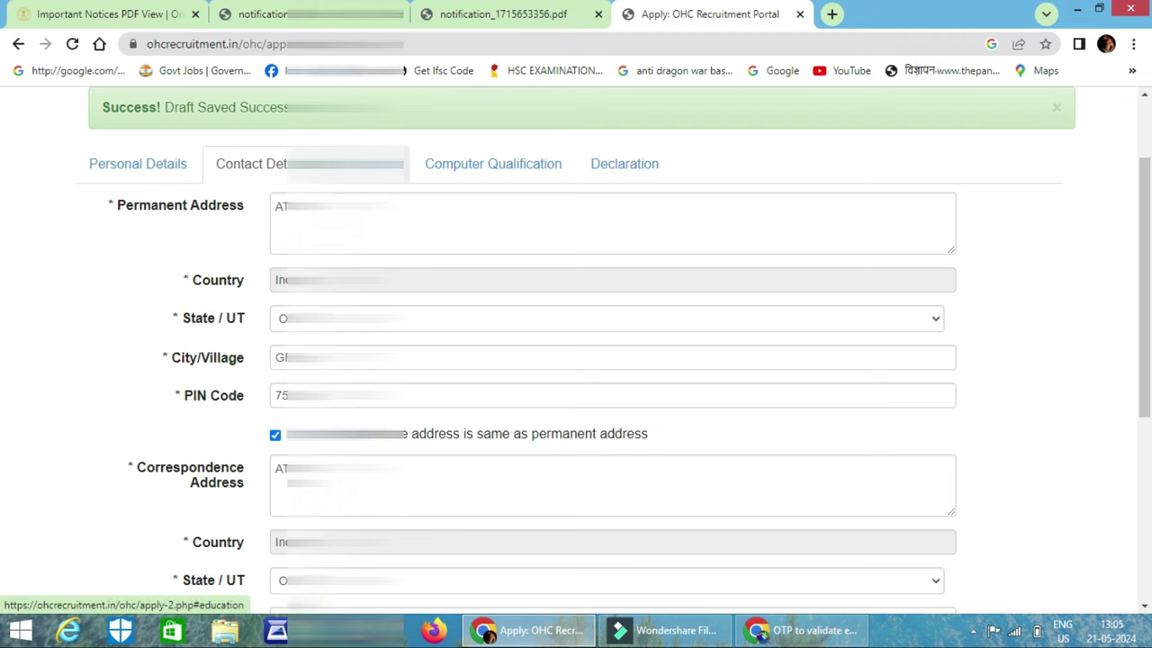
pyautogui.click(468, 163)
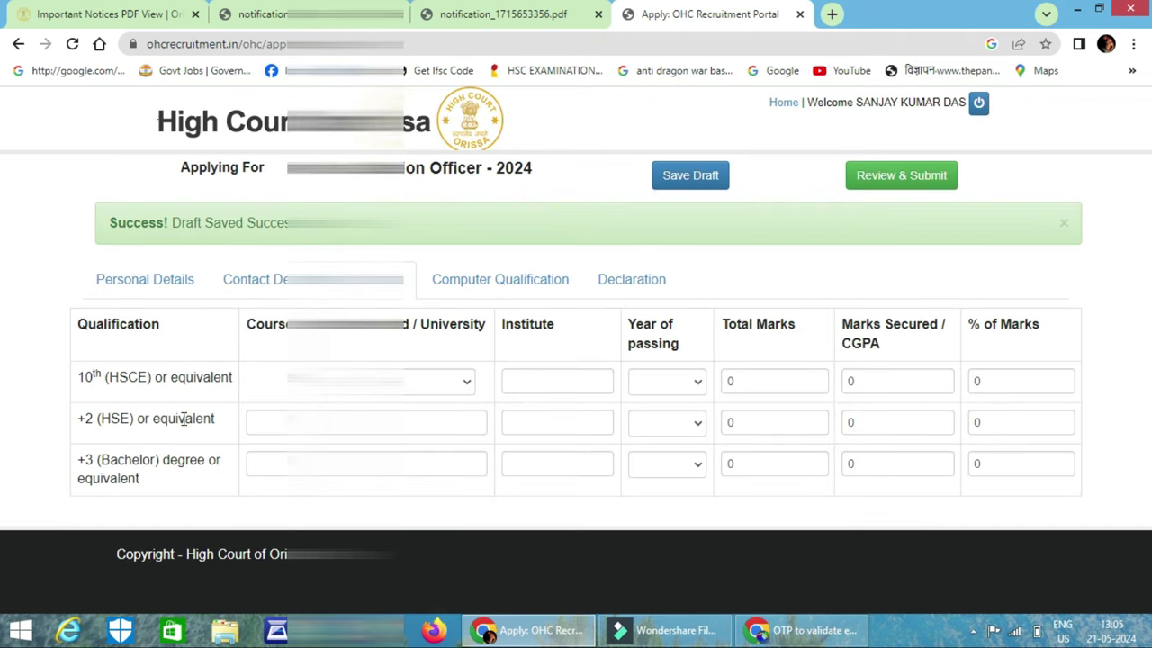
# For the 10th qualification, select the BSE board, enter an institute ending in TOWN HIGH SCHOOL BALASORE, and choose passing year 2012.
pyautogui.click(444, 390)
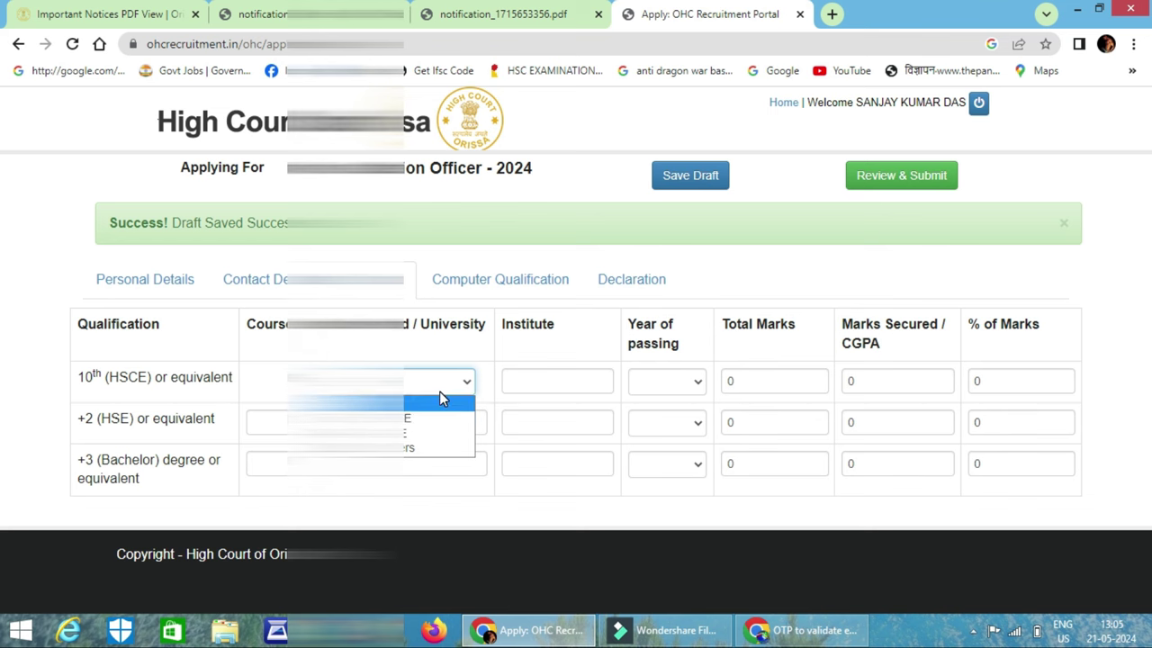
pyautogui.click(529, 378)
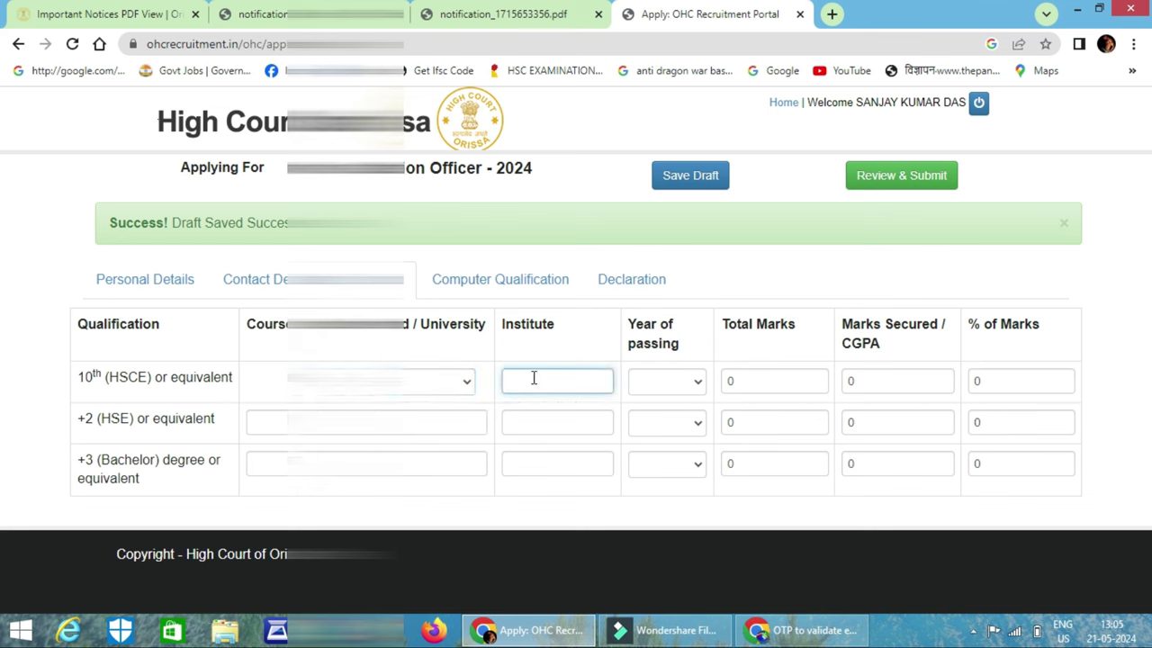
pyautogui.write('BVHH\\\\\\\\\\\\\\\\\\\\T')
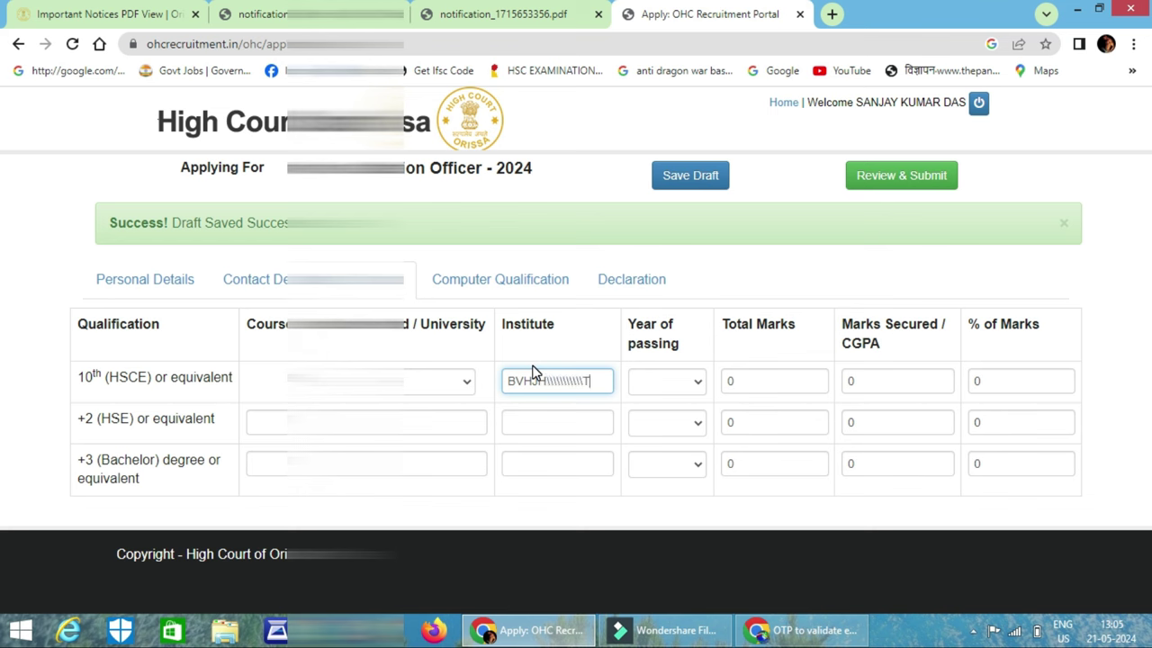
pyautogui.write('OWN HIGH')
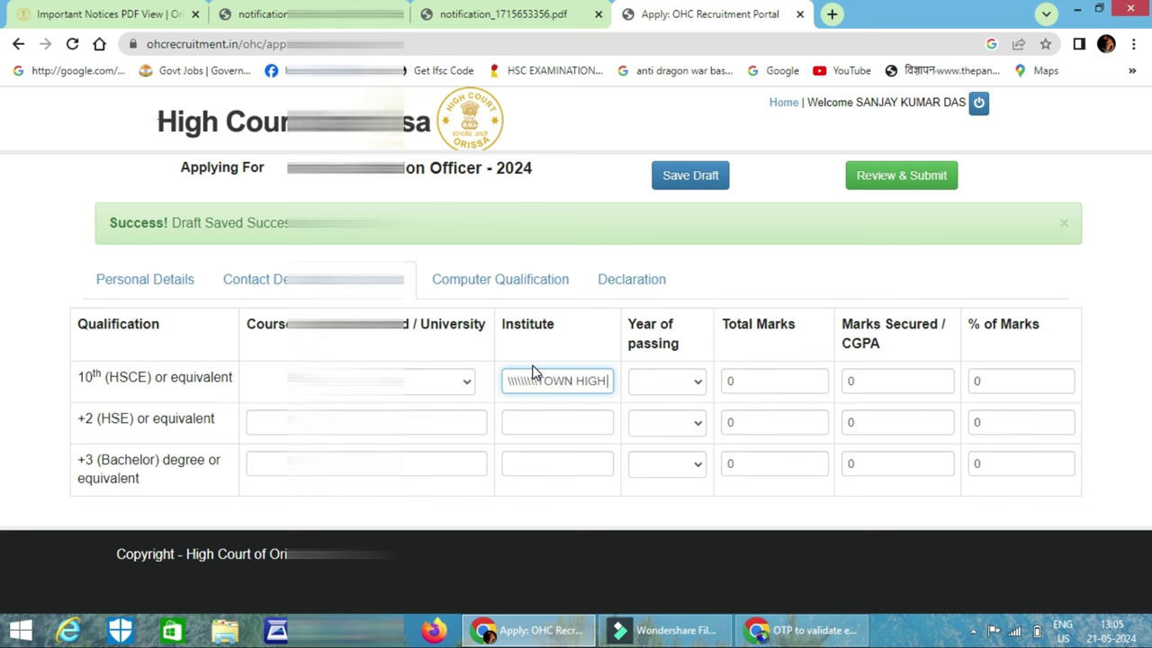
pyautogui.write(' SCHOOL BALASORE')
pyautogui.click(658, 380)
pyautogui.scroll(-4, 658, 219)
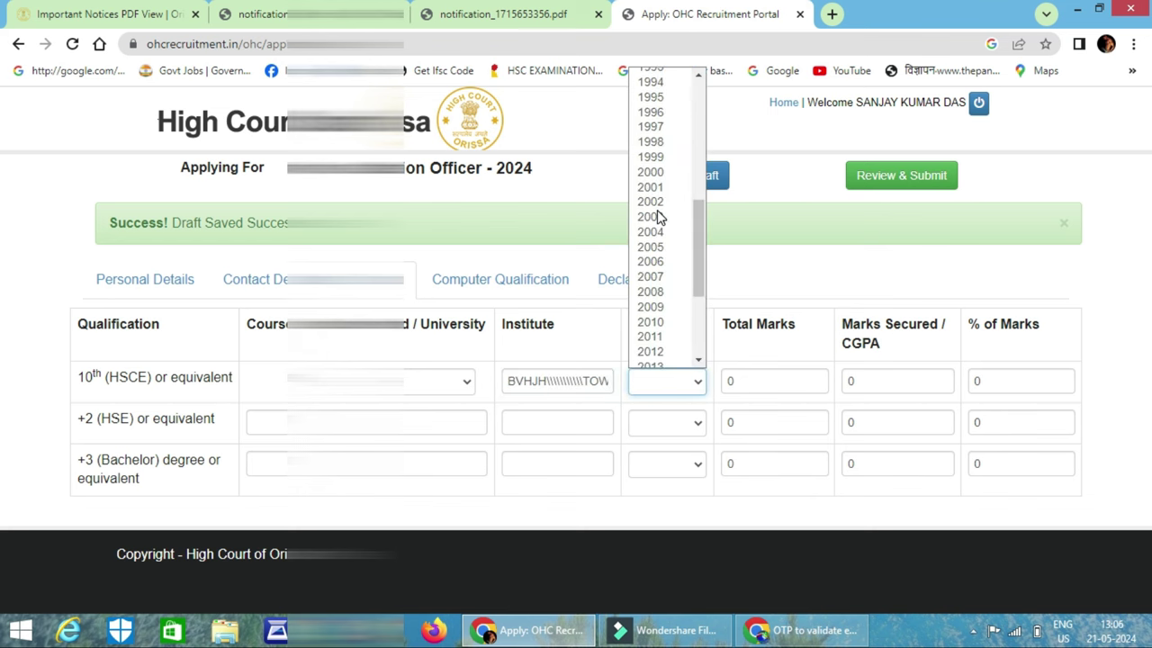
pyautogui.click(652, 352)
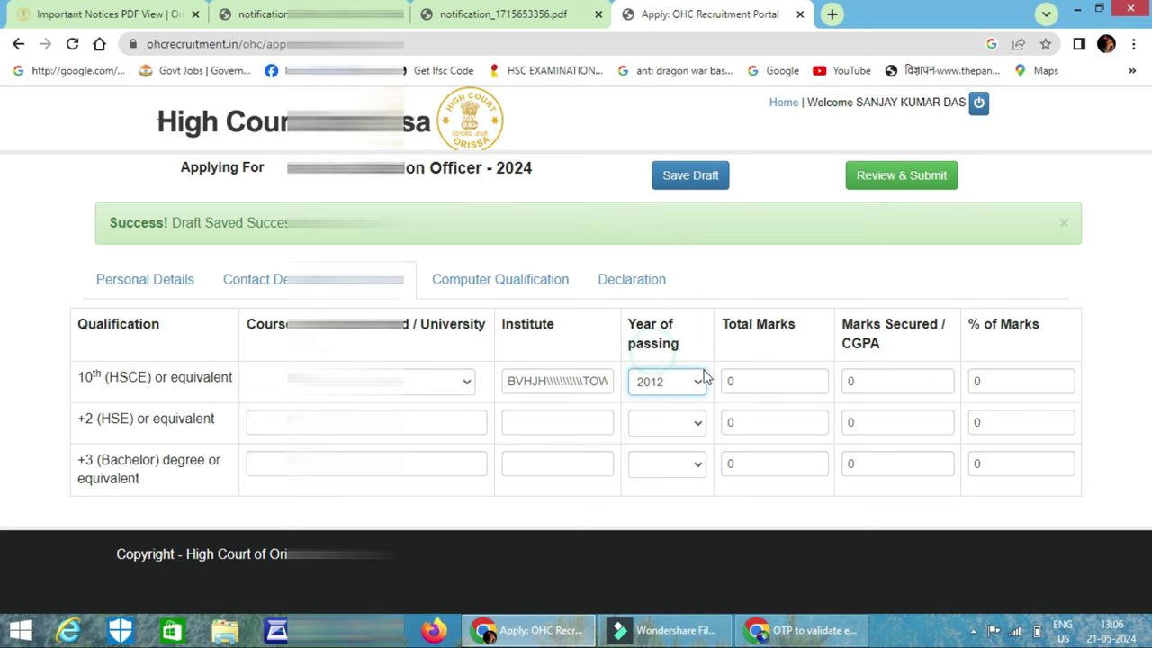
# Enter the 10th qualification's total marks as 600, marks secured as 480 and percentage as 80.
pyautogui.click(748, 380)
pyautogui.write('36')
pyautogui.write('600')
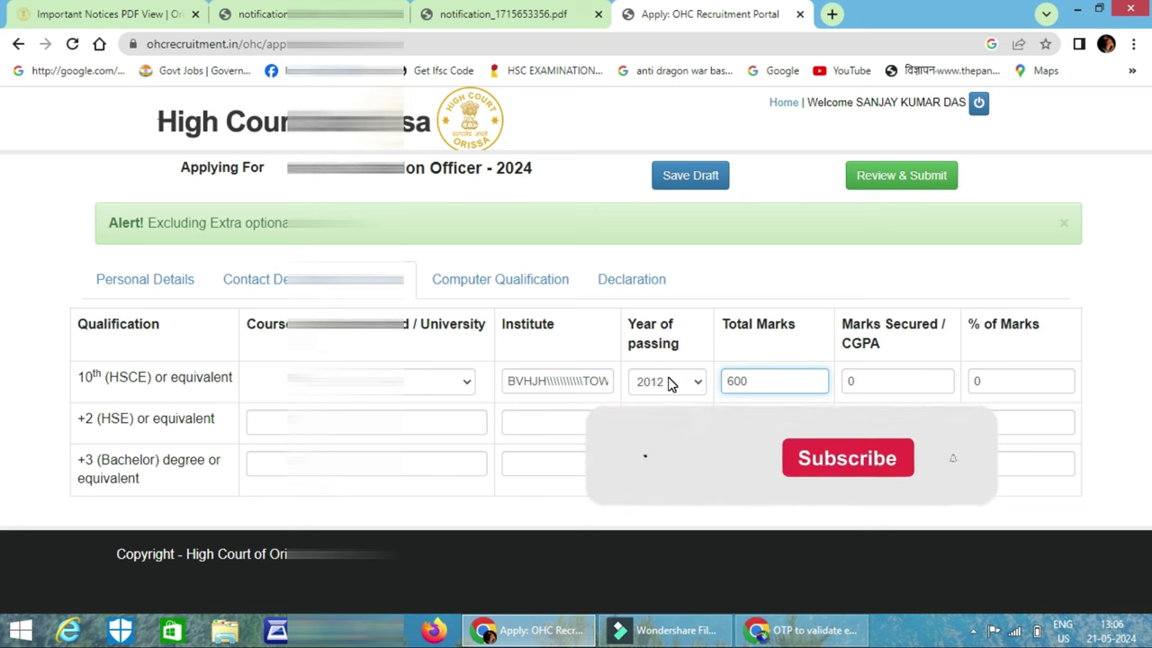
pyautogui.press('Tab')
pyautogui.write('480')
pyautogui.press('Tab')
pyautogui.click(1023, 386)
pyautogui.press('BackSpace')
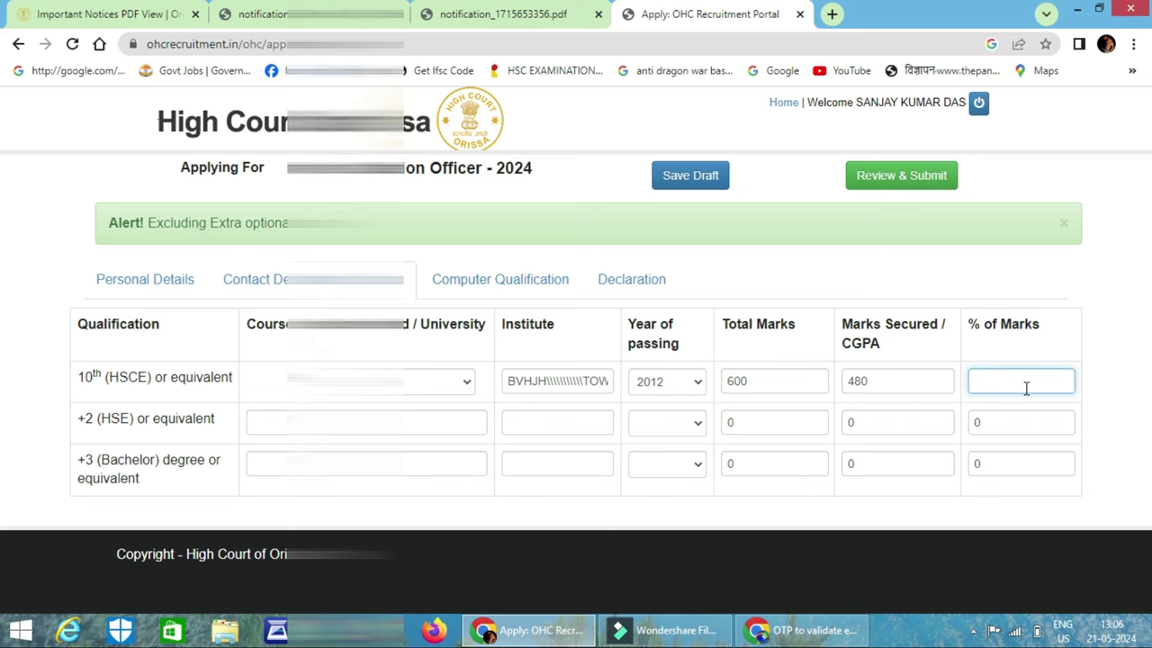
pyautogui.write('80')
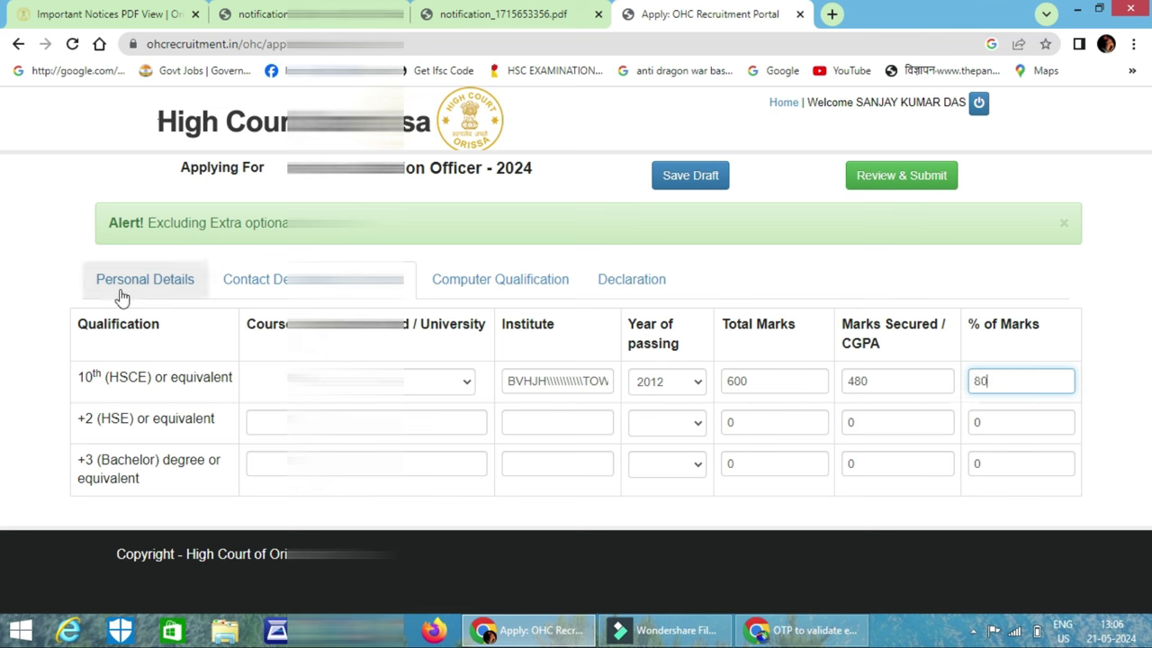
# Enter ISC as the course and CHSE as the board for the +2 qualification.
pyautogui.click(281, 430)
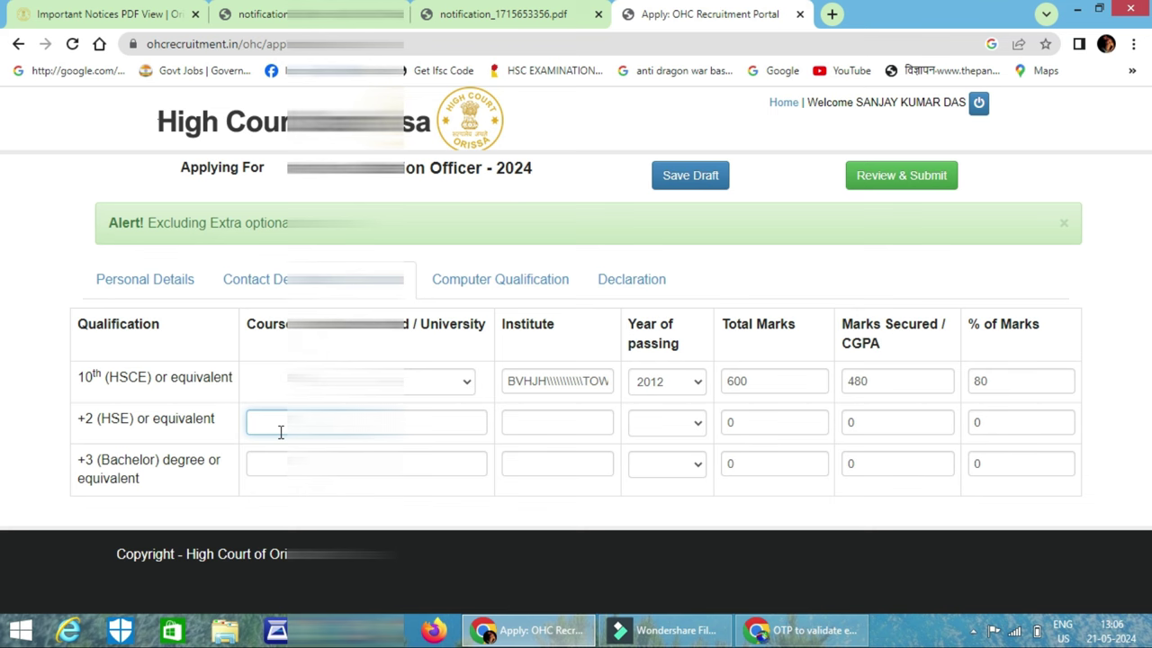
pyautogui.write('B')
pyautogui.press('BackSpace')
pyautogui.write('SC')
pyautogui.press('BackSpace')
pyautogui.press('BackSpace')
pyautogui.write('BS')
pyautogui.press('BackSpace')
pyautogui.press('BackSpace')
pyautogui.write('ISC')
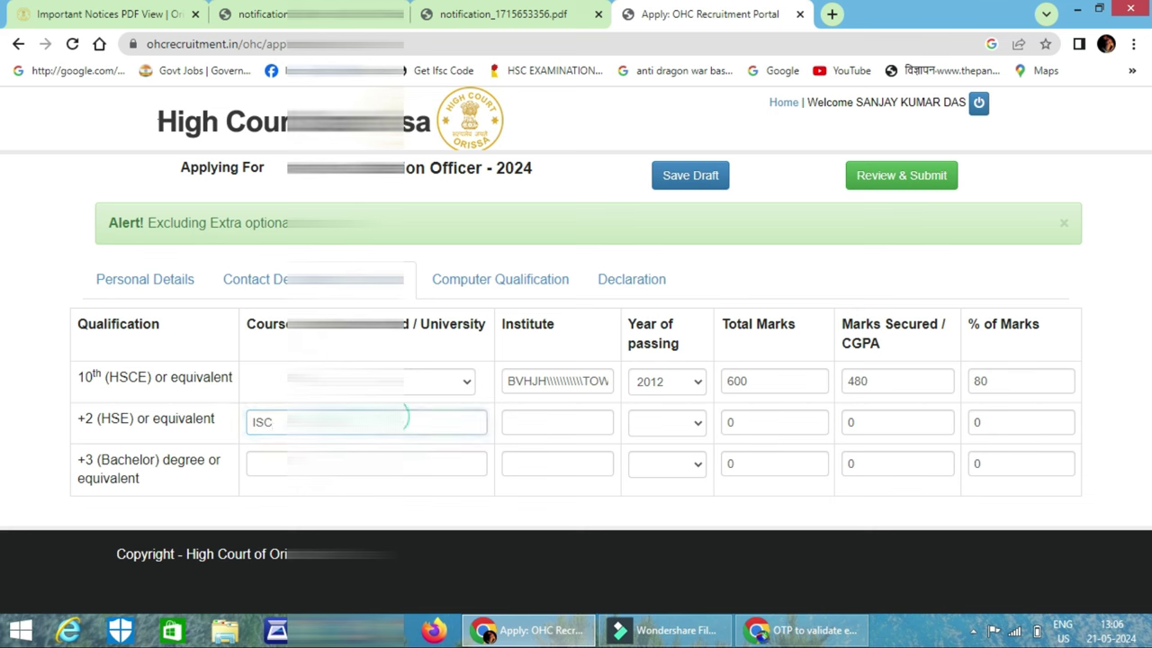
pyautogui.write('E')
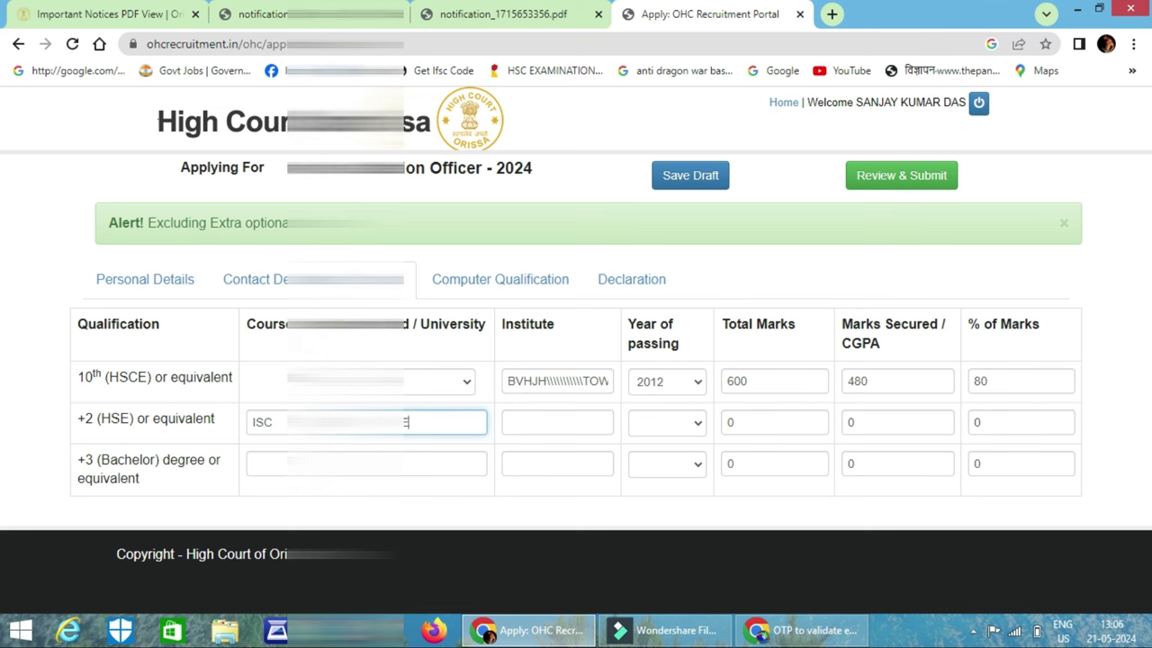
# Enter DGDGD as the +2 institute and select 2013 as its year of passing.
pyautogui.click(579, 429)
pyautogui.write('DGDGD')
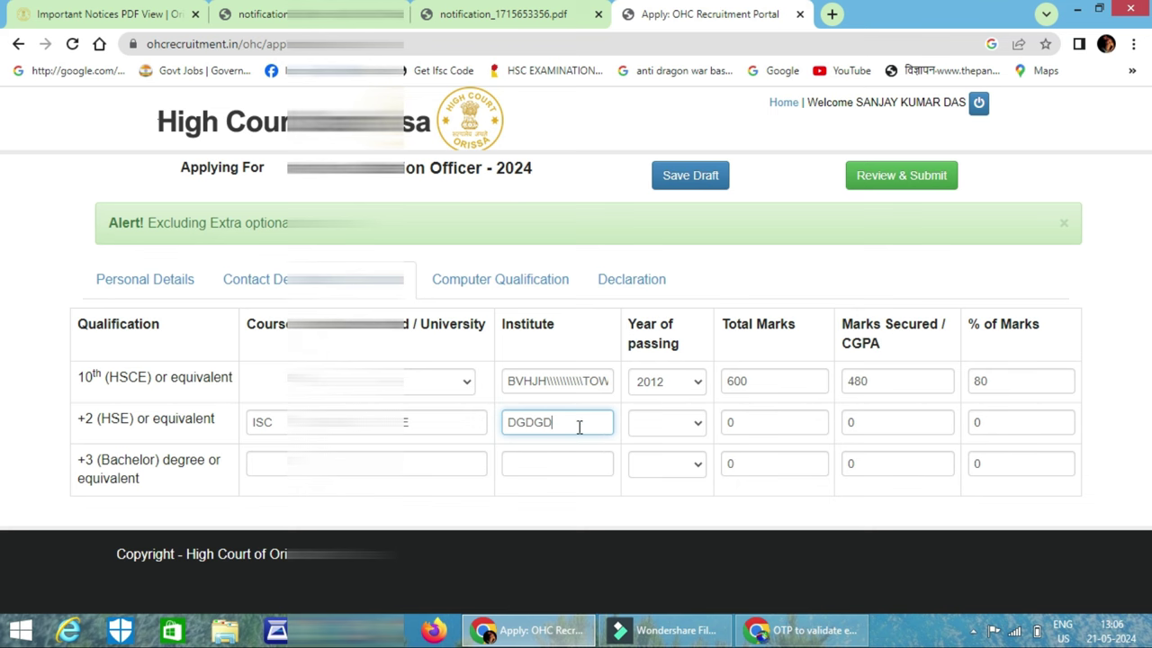
pyautogui.click(652, 435)
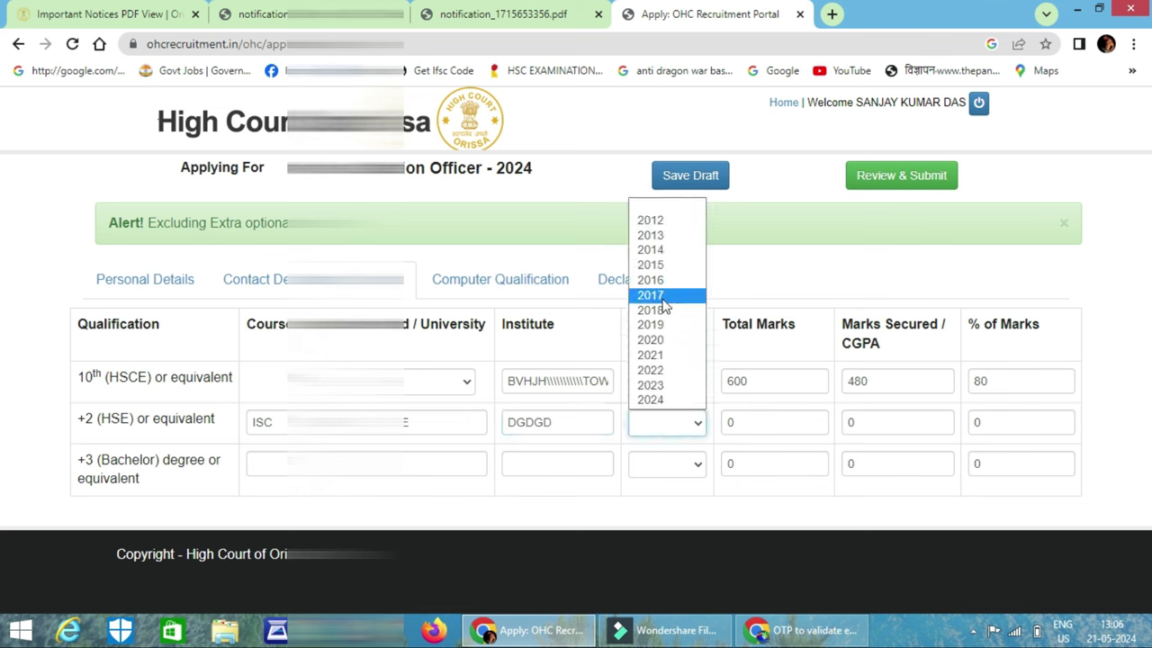
pyautogui.click(645, 232)
# Set the +2 qualification's total marks to 600, marks secured to 360 and percentage to 60.
pyautogui.click(800, 421)
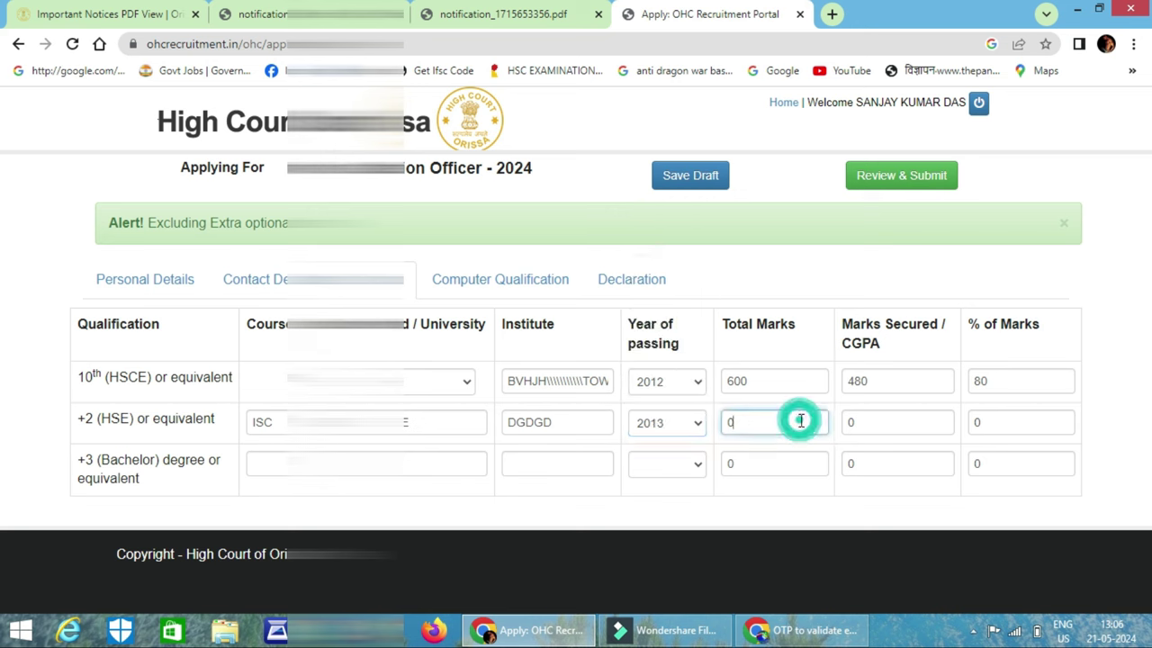
pyautogui.press('BackSpace')
pyautogui.write('600')
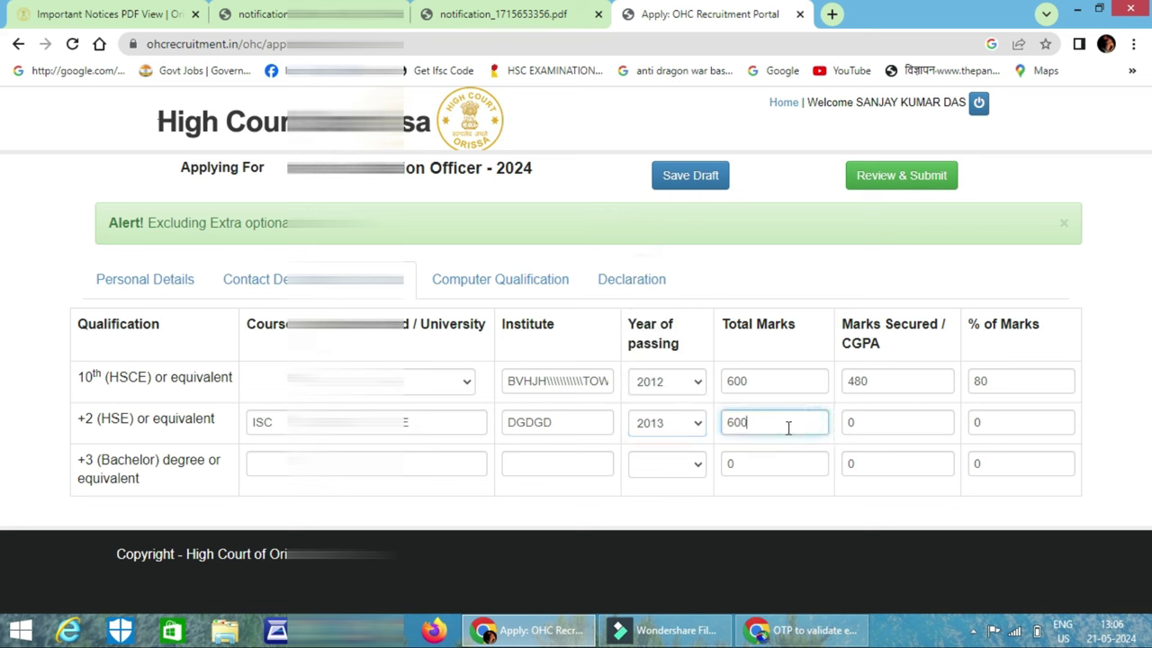
pyautogui.press('Tab')
pyautogui.write('360')
pyautogui.press('Tab')
pyautogui.write('60')
# Fill the Bachelor degree row with course ARTS, university FM UNIVERSTY, institute jhgbkjj and passing year 2019.
pyautogui.press('Tab')
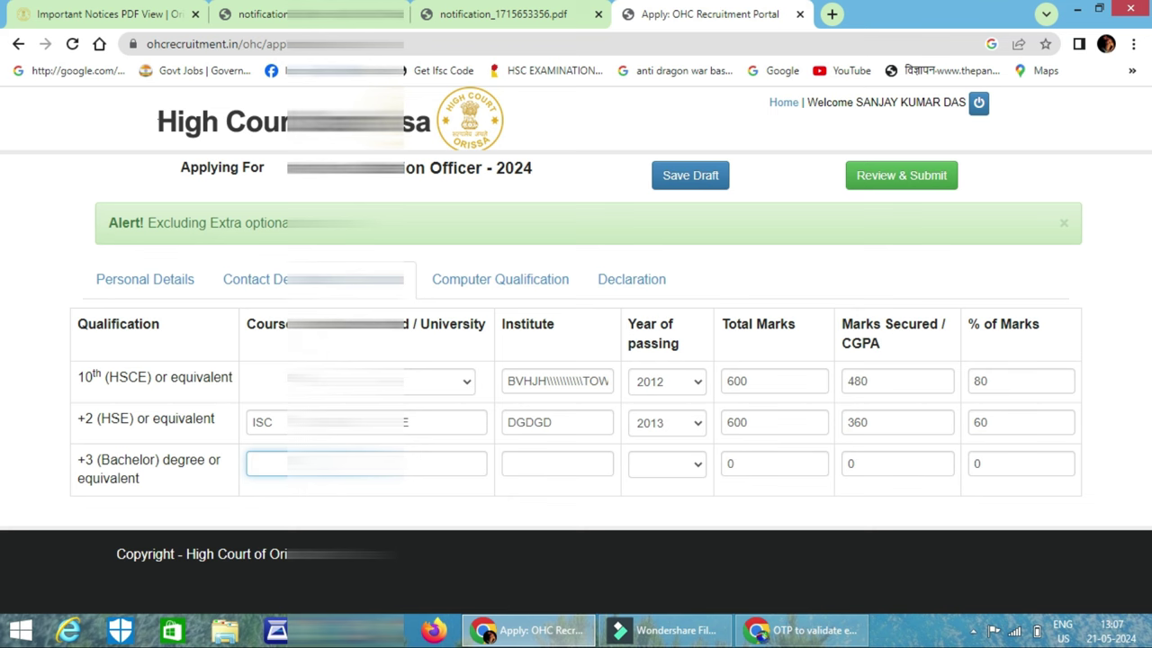
pyautogui.write('ARTS')
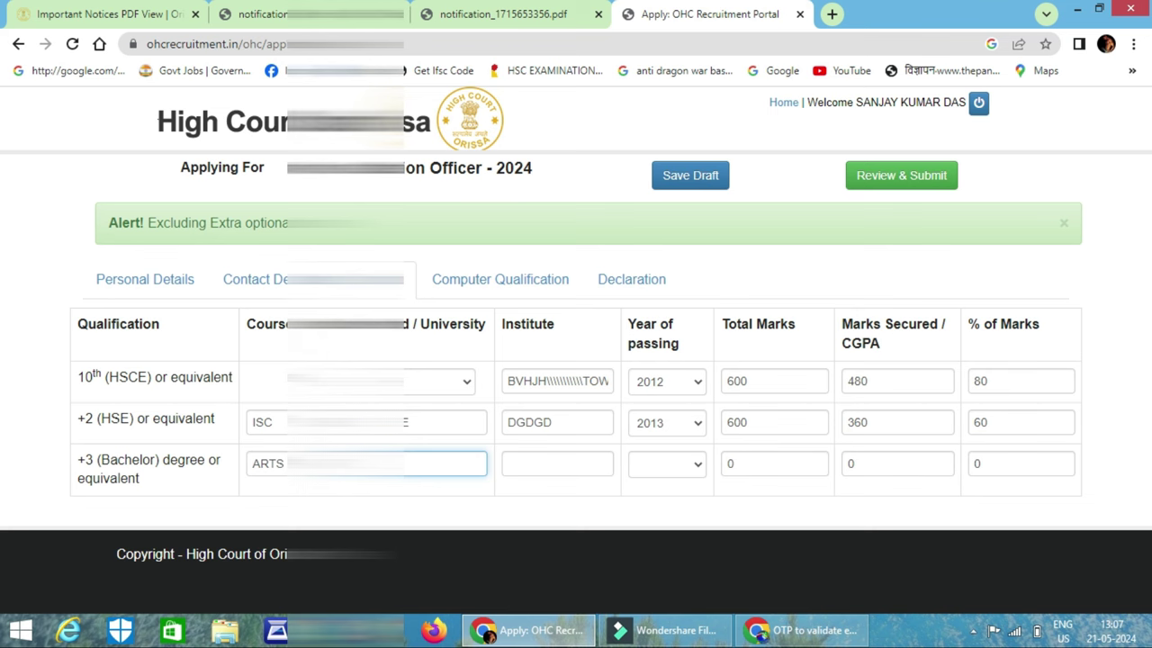
pyautogui.write('FM UNIVERS')
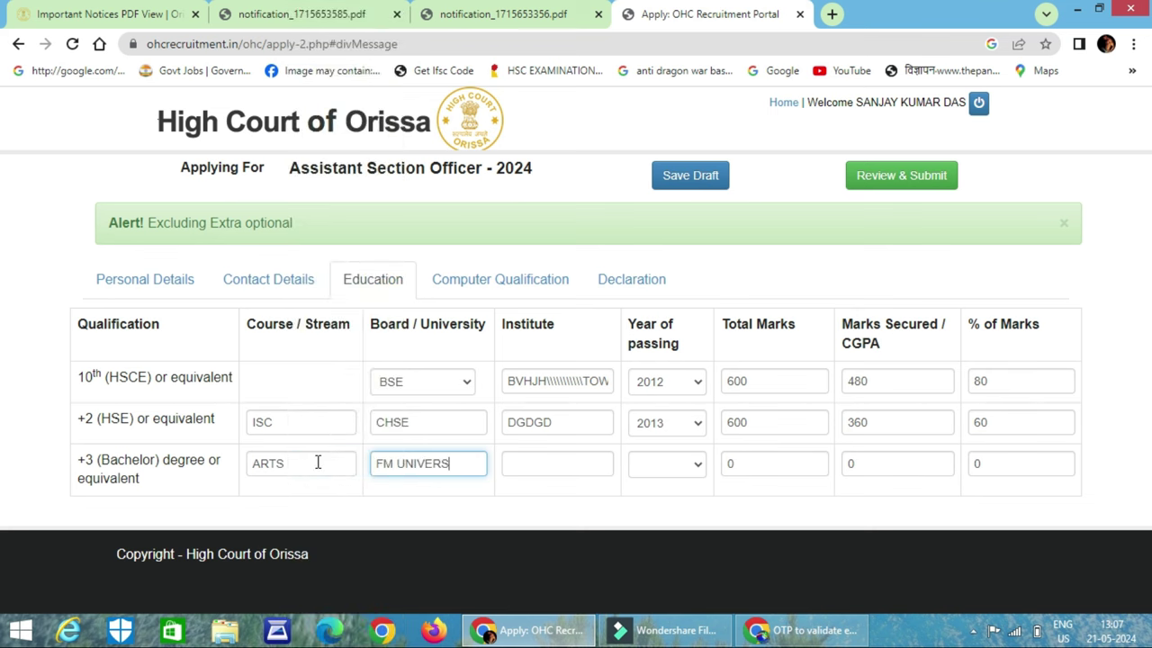
pyautogui.write('TY')
pyautogui.press('capslock')
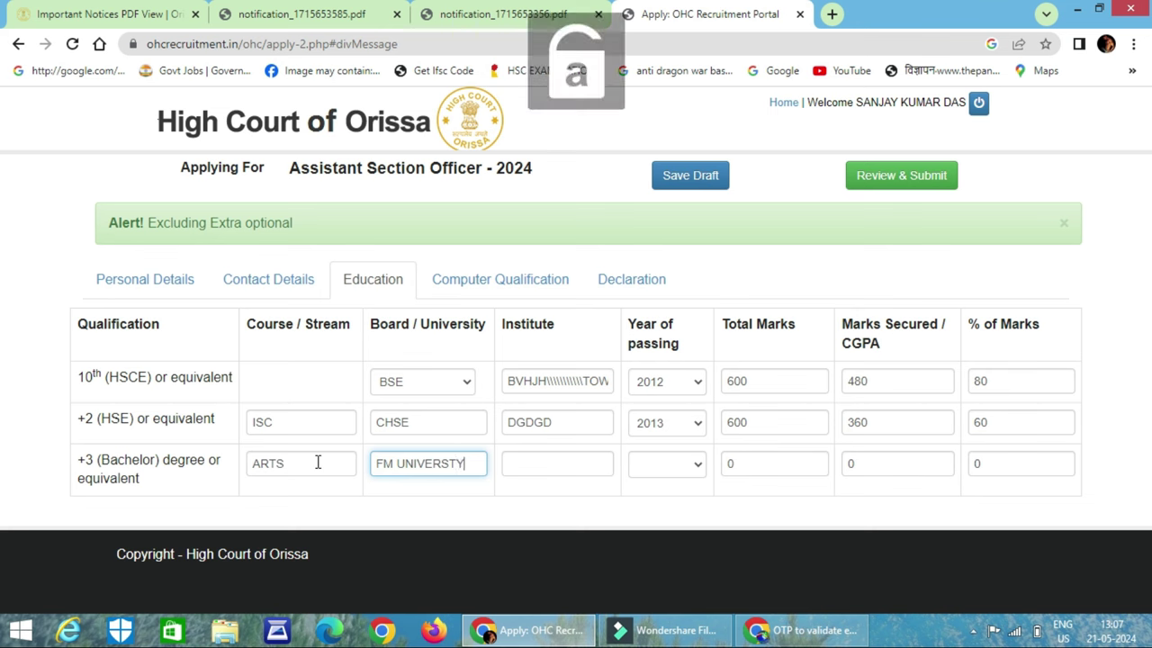
pyautogui.press('Tab')
pyautogui.write('jhgbkj')
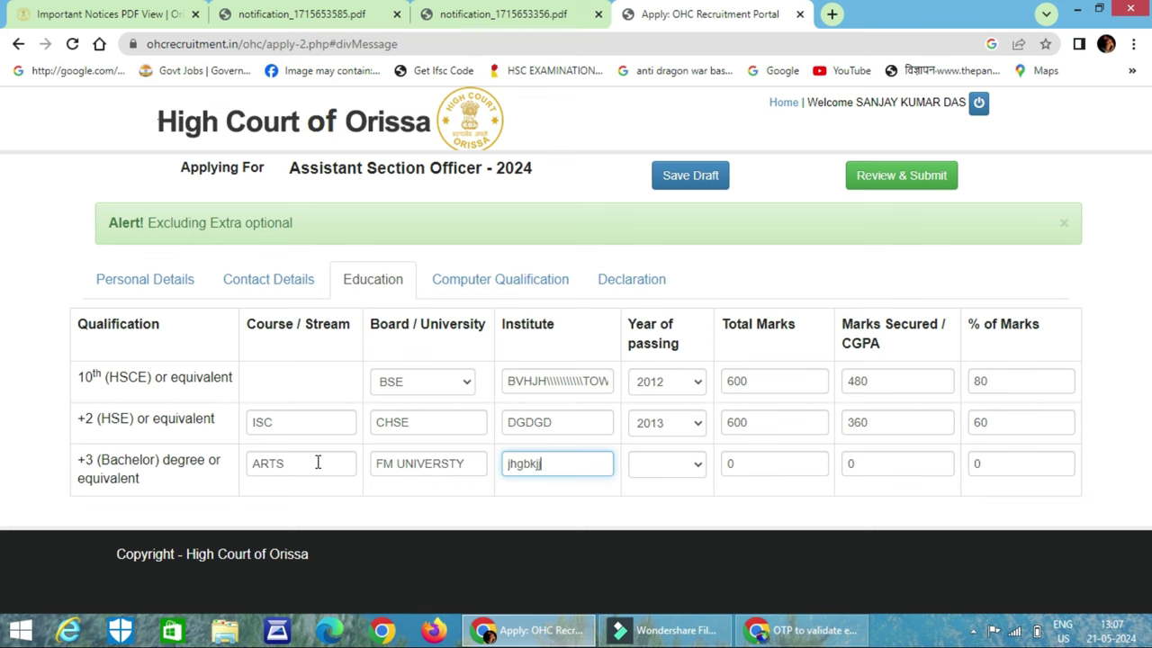
pyautogui.press('Tab')
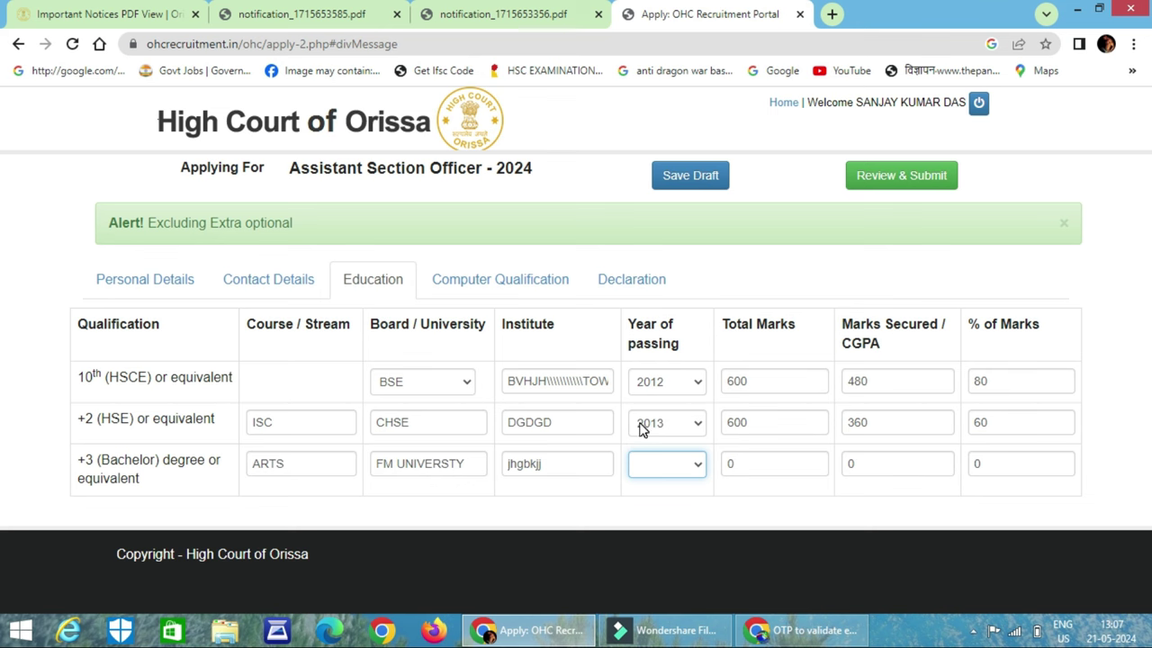
pyautogui.click(664, 464)
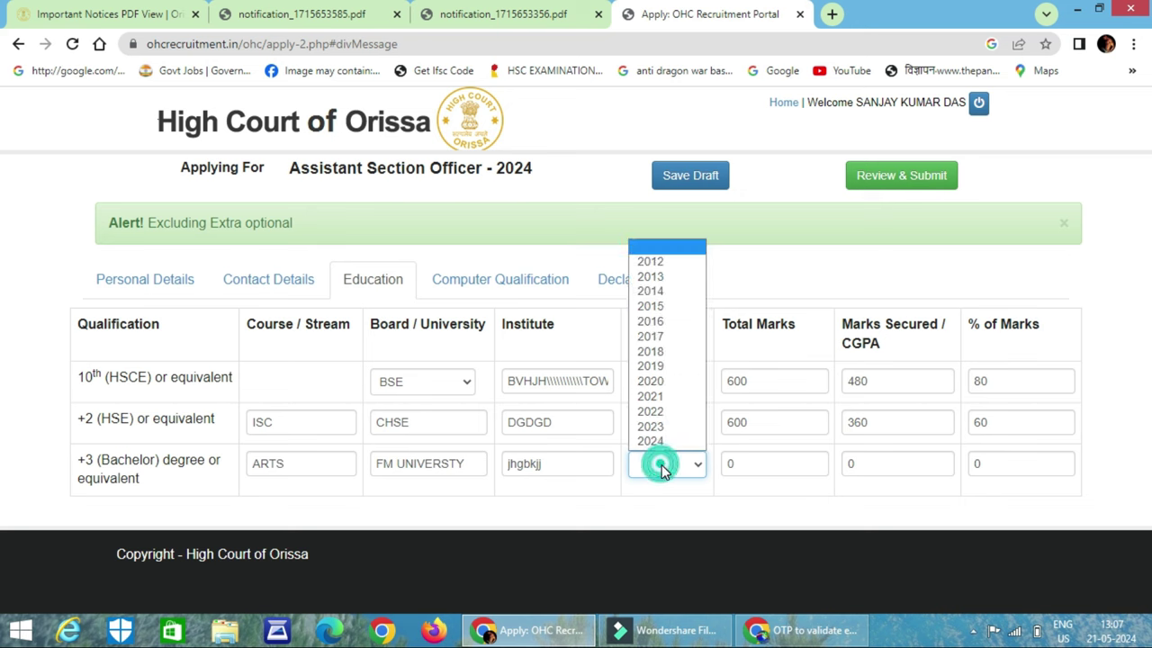
pyautogui.click(682, 366)
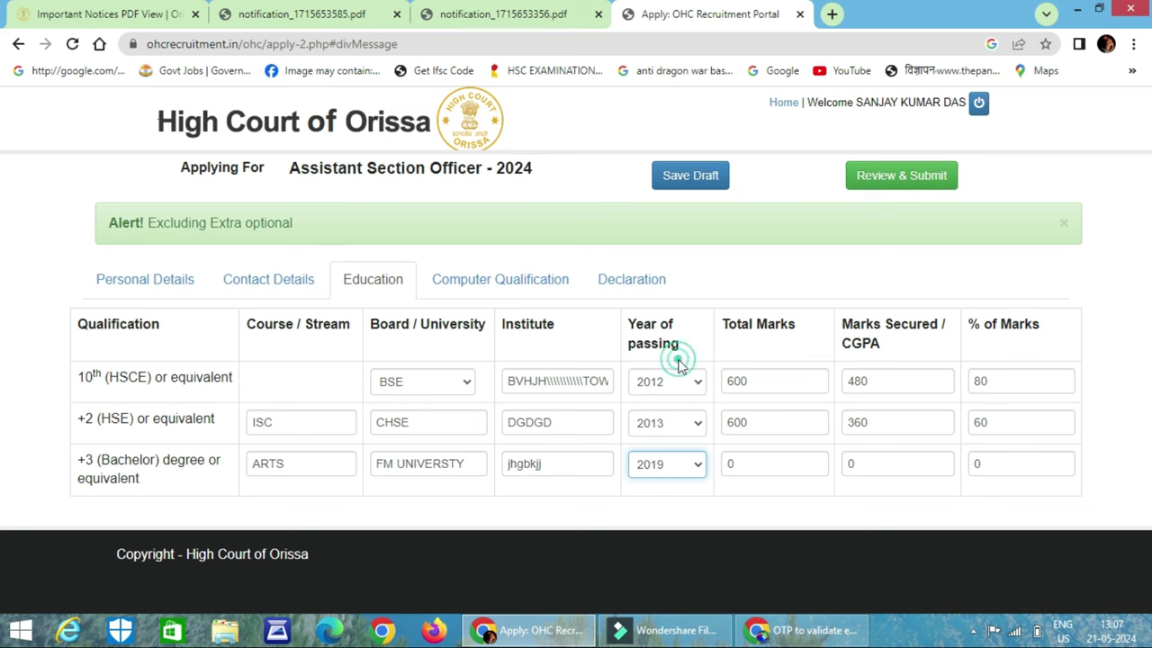
# Set the Bachelor degree's total marks to 3600, marks secured to 3000 and percentage to 70.
pyautogui.click(806, 468)
pyautogui.write('600')
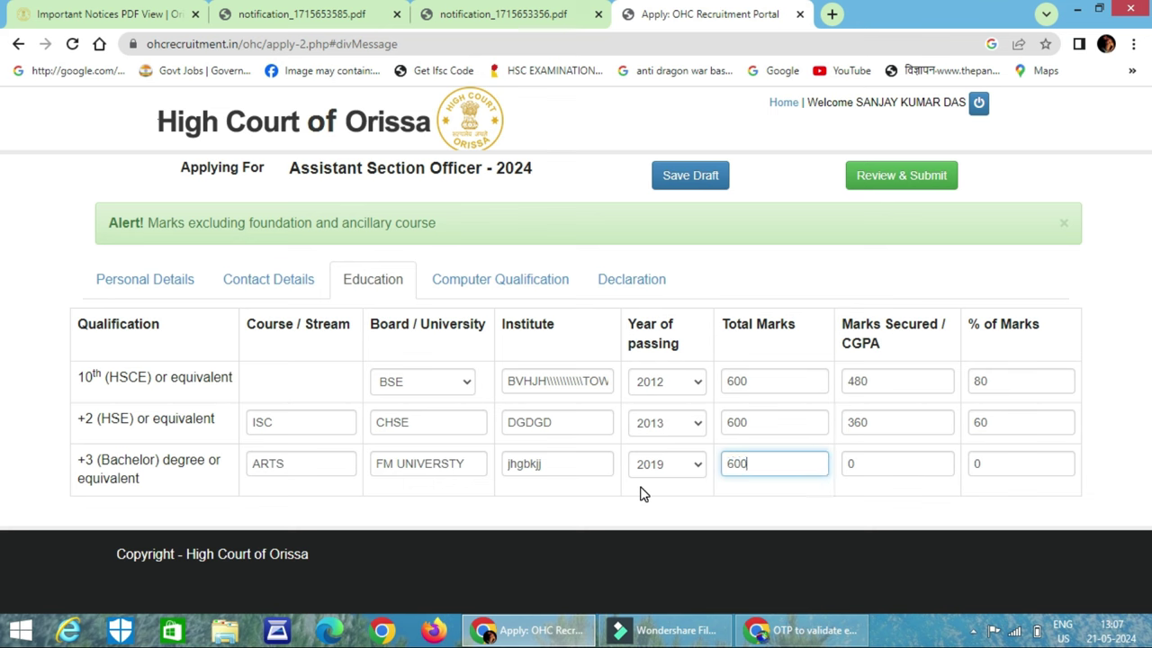
pyautogui.press('BackSpace')
pyautogui.press('BackSpace')
pyautogui.press('BackSpace')
pyautogui.write('3600')
pyautogui.press('capslock')
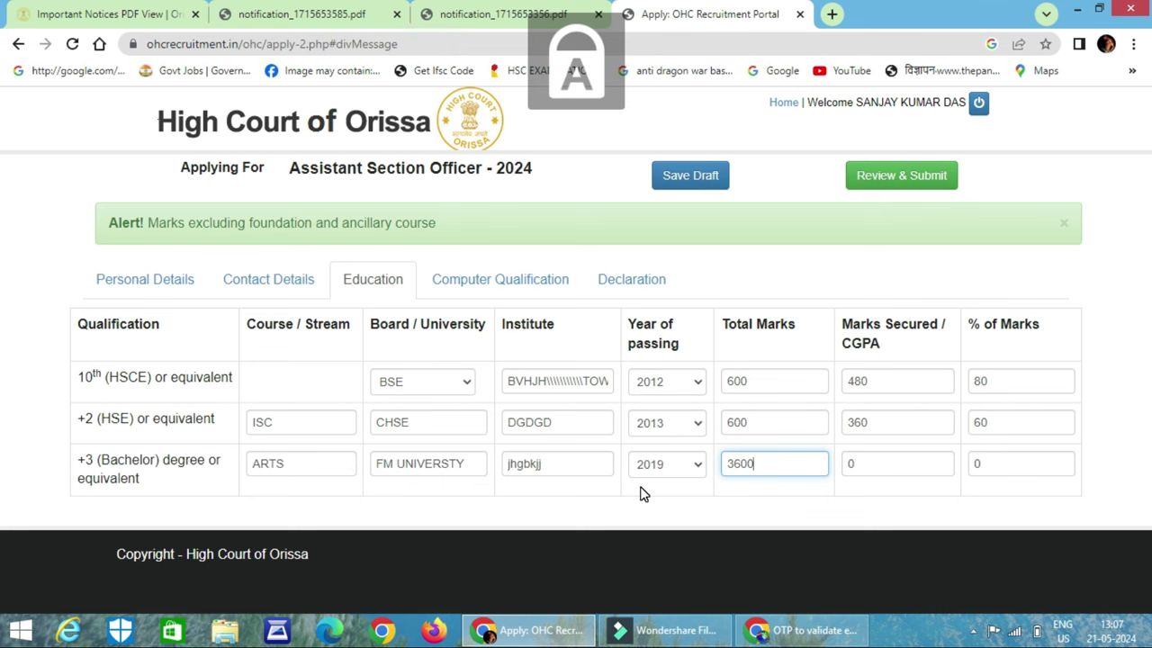
pyautogui.press('Tab')
pyautogui.write('3000')
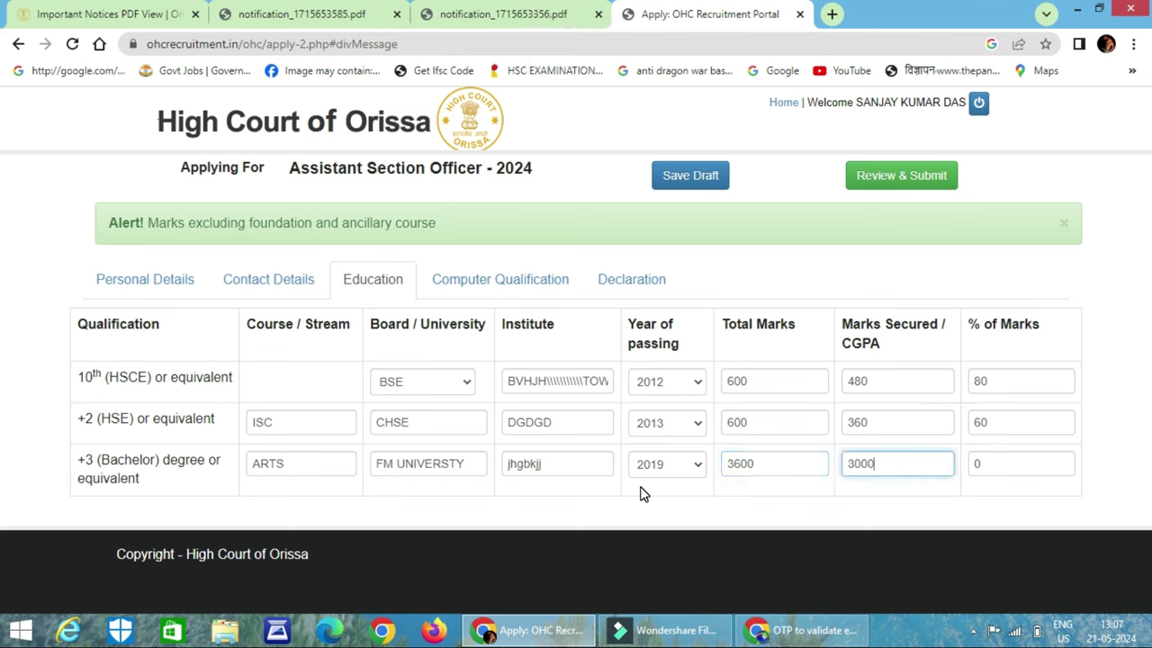
pyautogui.press('Tab')
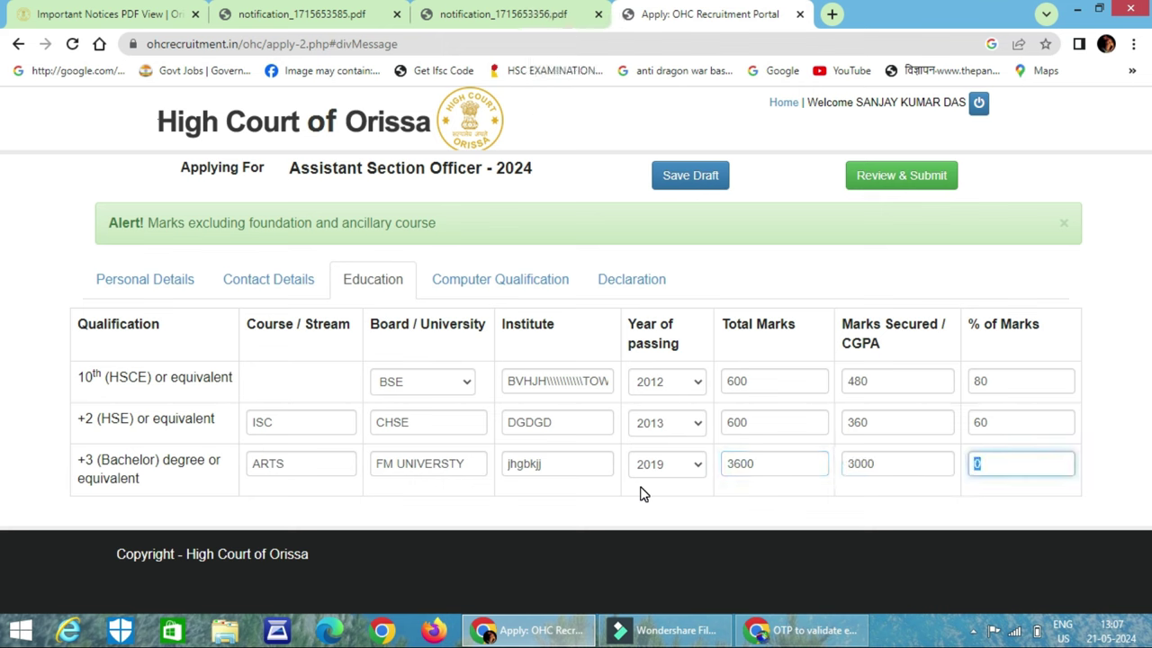
pyautogui.press('BackSpace')
pyautogui.write('70')
# Save the education details as a draft and open the computer qualification section.
pyautogui.click(706, 177)
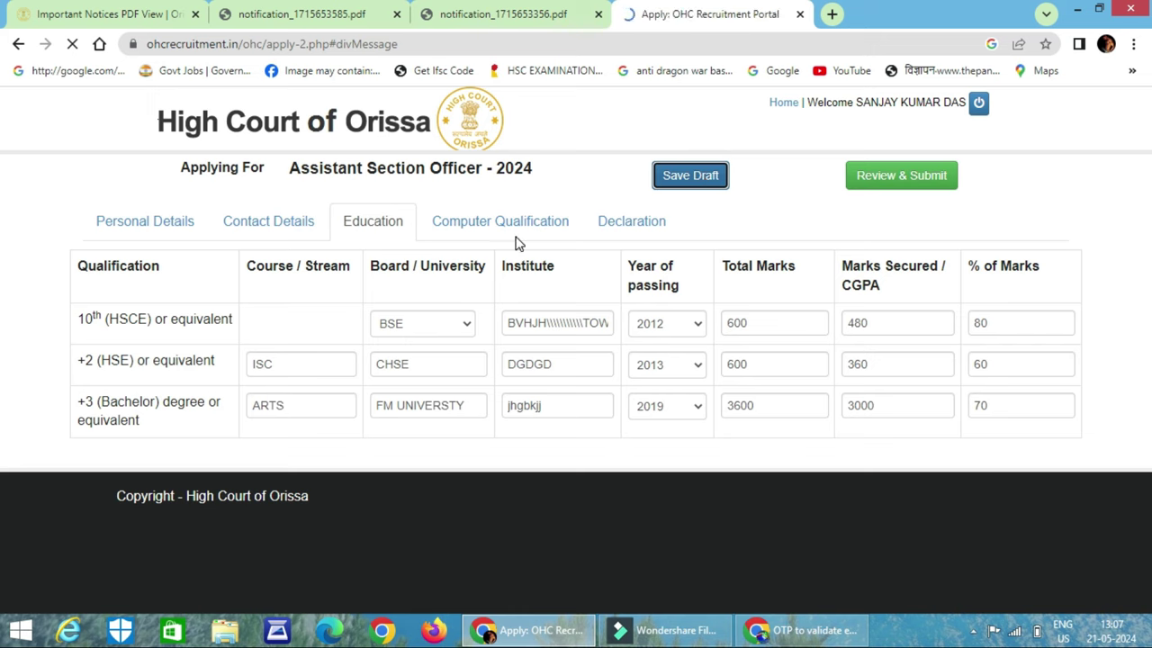
pyautogui.click(531, 279)
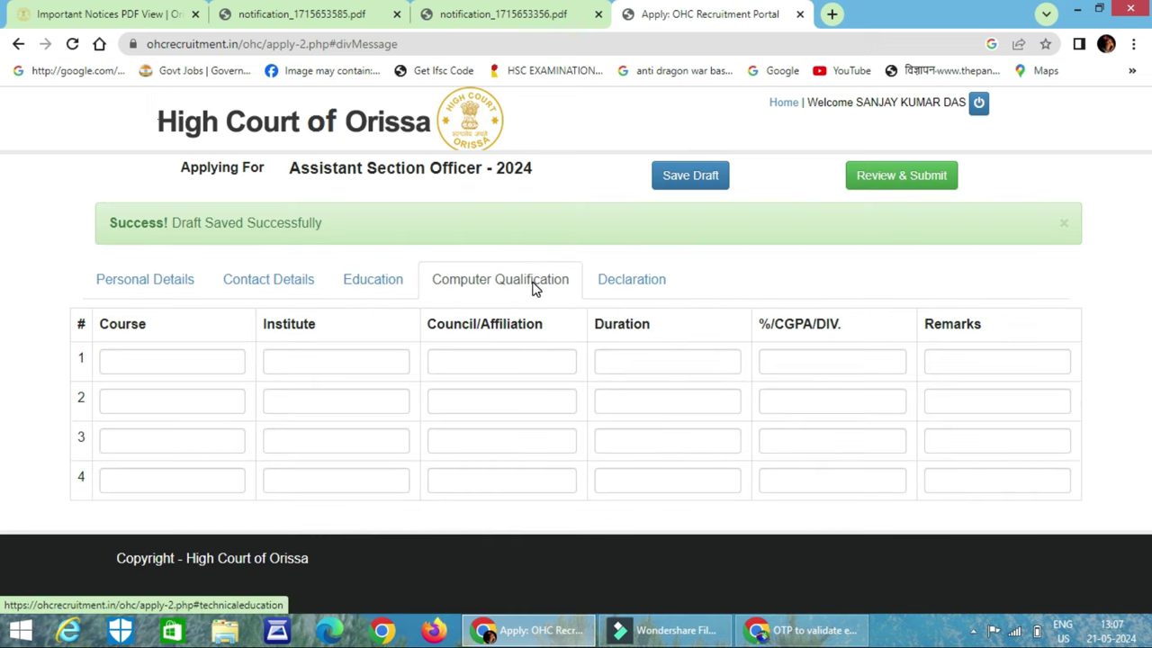
# Fill the first computer qualification row with course PGDCA, institute ABC COMPUTER and duration 1.
pyautogui.click(160, 363)
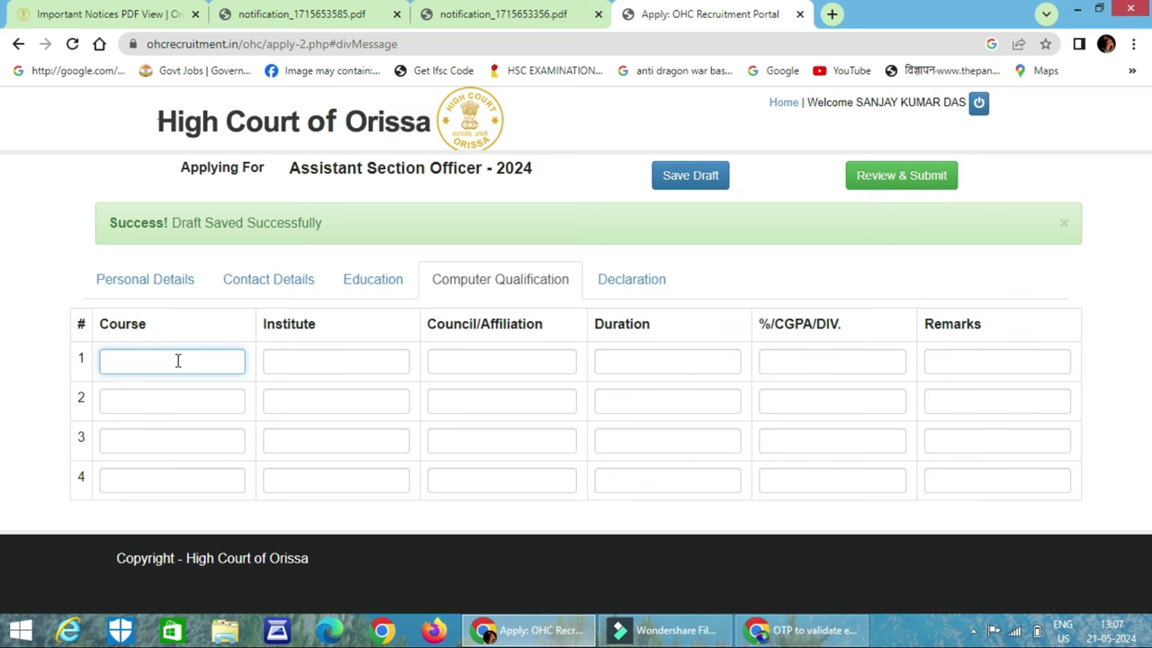
pyautogui.write('PGDCA')
pyautogui.click(302, 362)
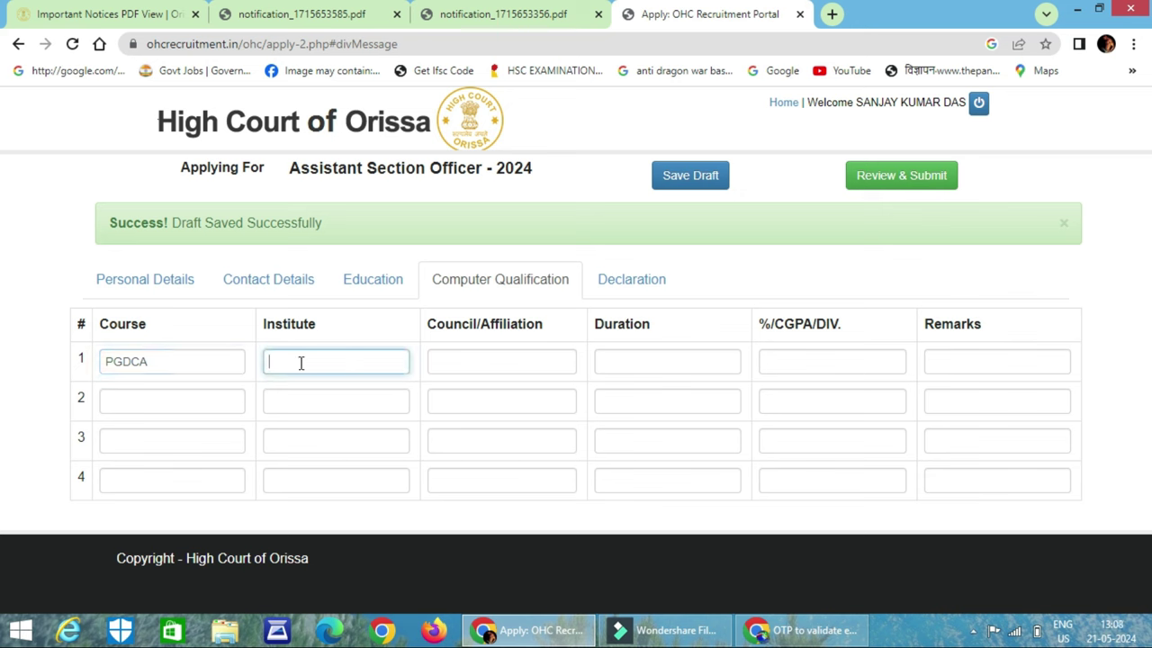
pyautogui.write('ABC COMPUTER')
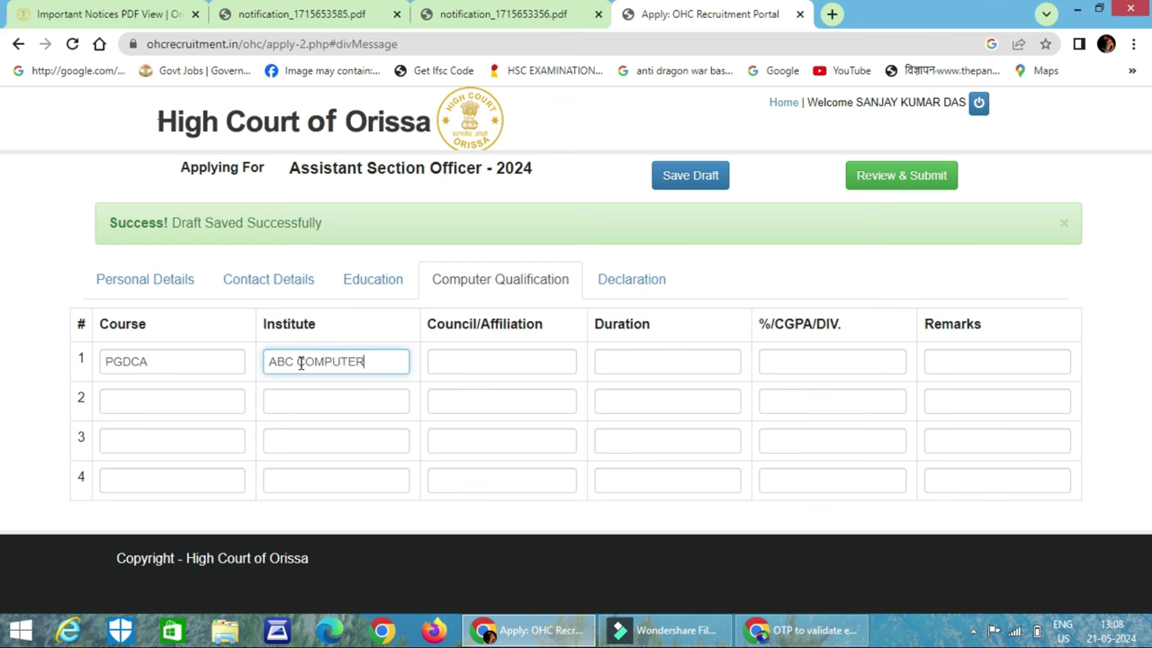
pyautogui.click(473, 363)
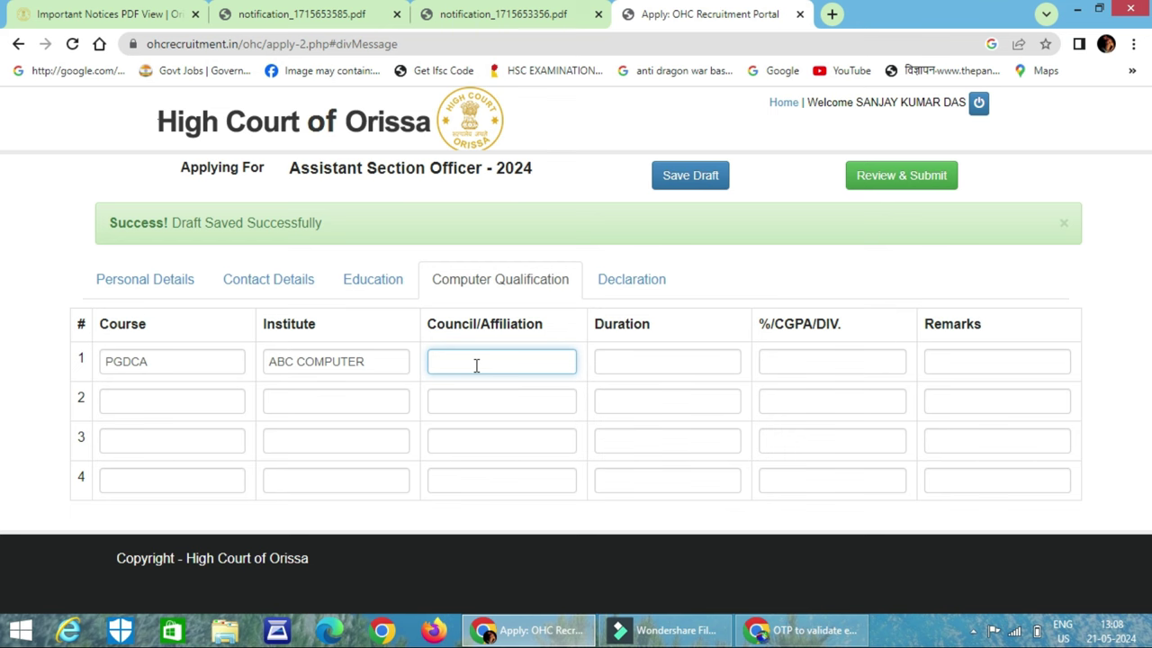
pyautogui.click(631, 363)
pyautogui.write('1')
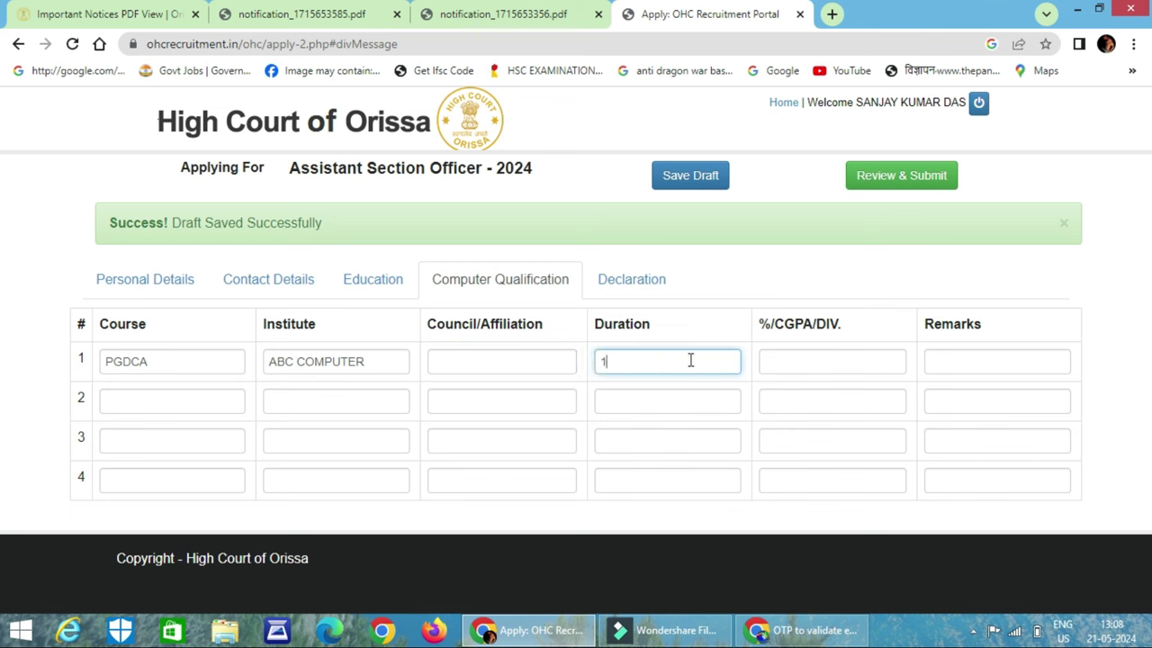
# Set the PGDCA row's percentage to 86 and remarks to A+, and save the draft.
pyautogui.click(766, 359)
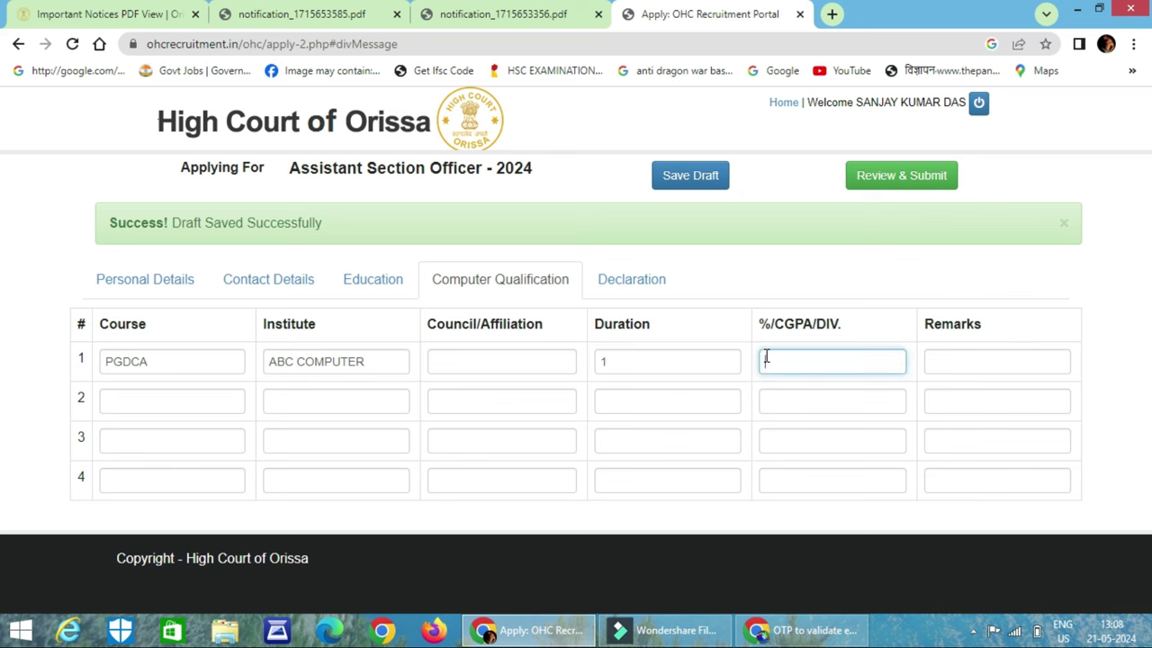
pyautogui.write('861')
pyautogui.press('BackSpace')
pyautogui.press('Tab')
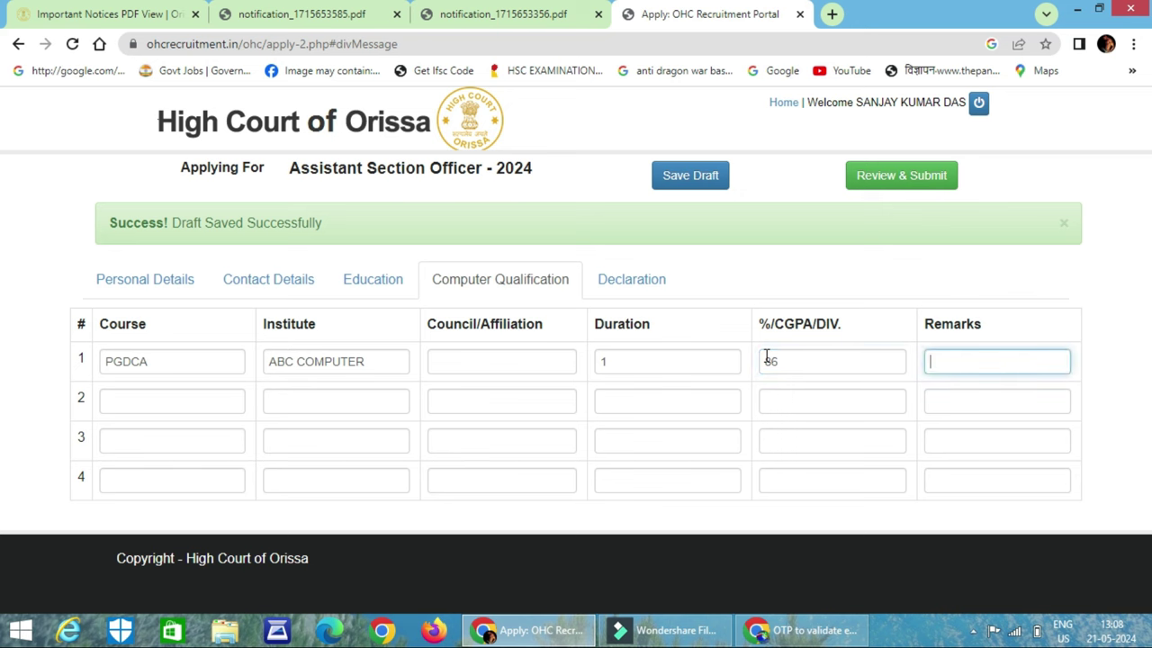
pyautogui.write('A+')
pyautogui.click(716, 177)
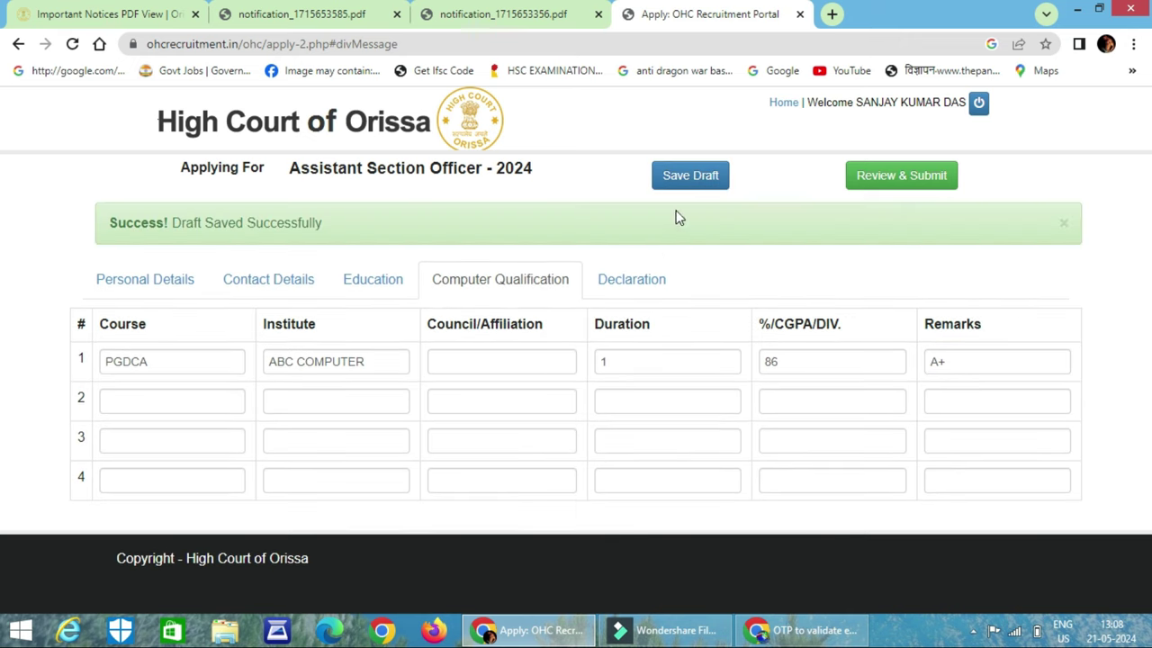
# Open the declaration section and choose the option for a character certificate obtained from the last institute attended.
pyautogui.click(621, 297)
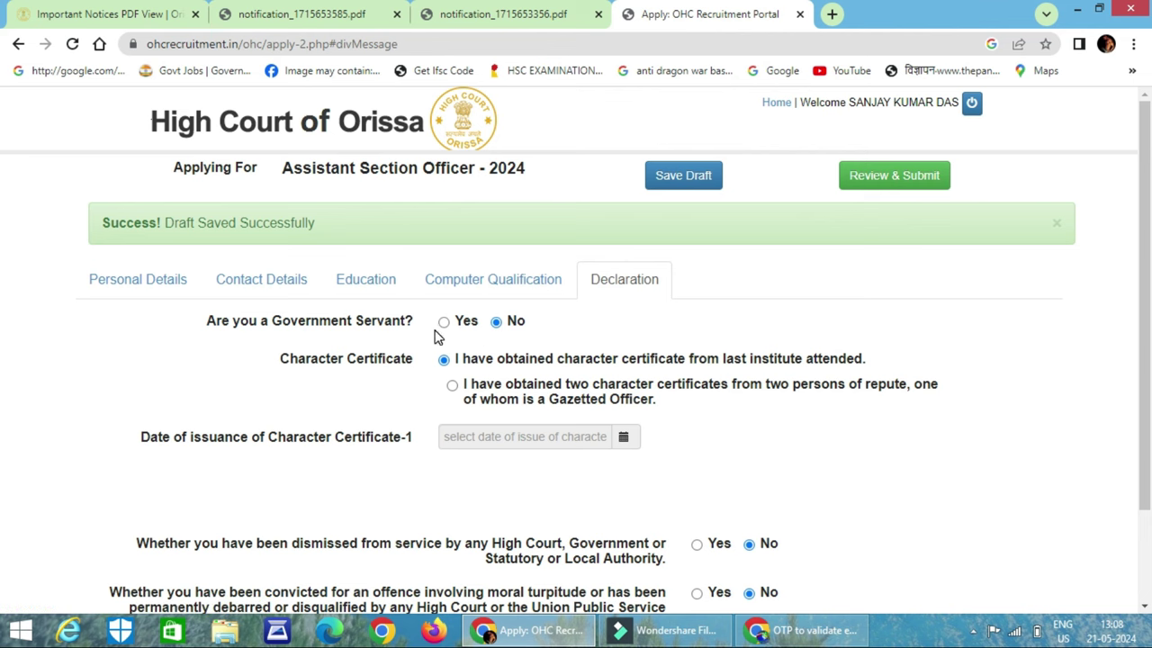
pyautogui.scroll(-1, 455, 317)
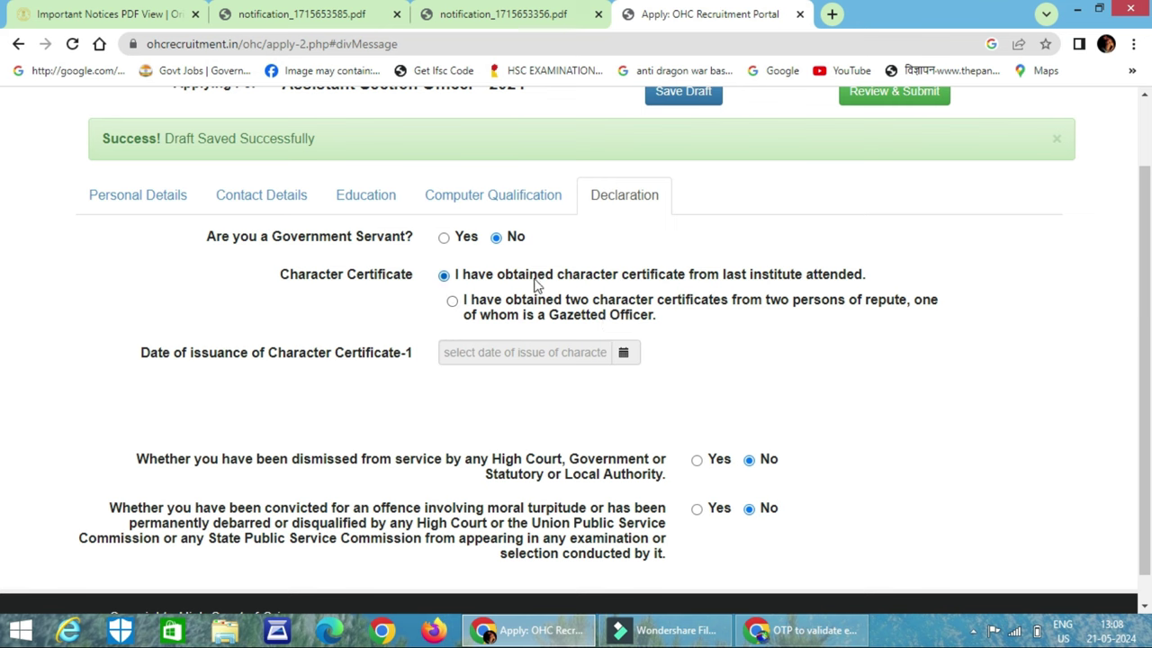
pyautogui.click(452, 302)
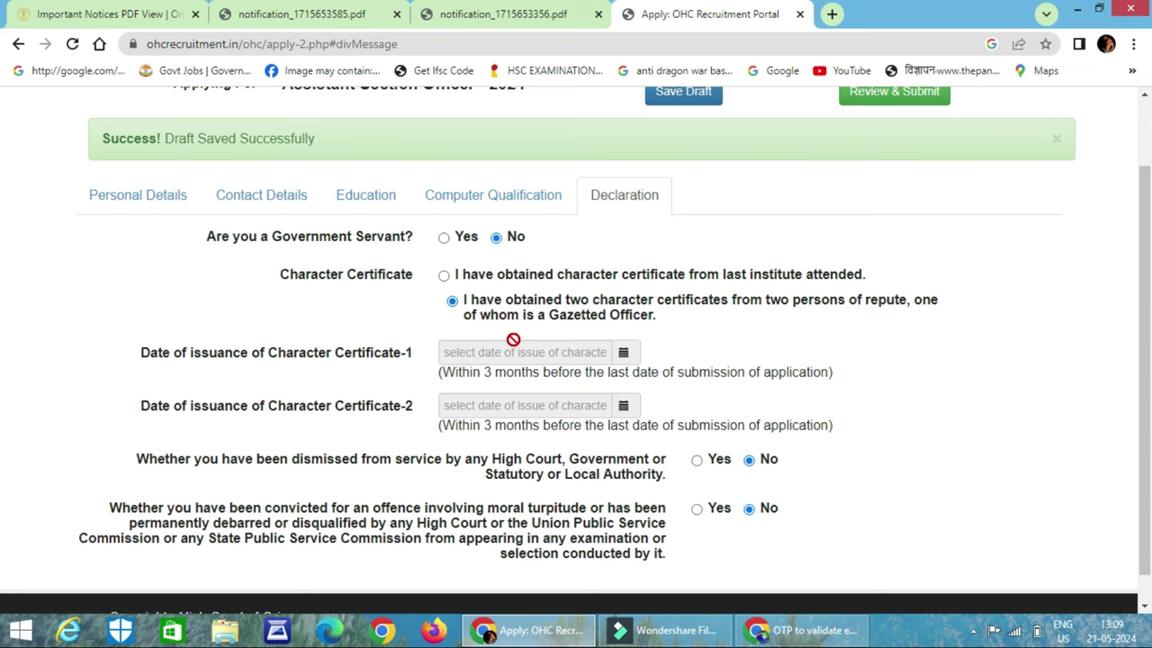
pyautogui.click(444, 275)
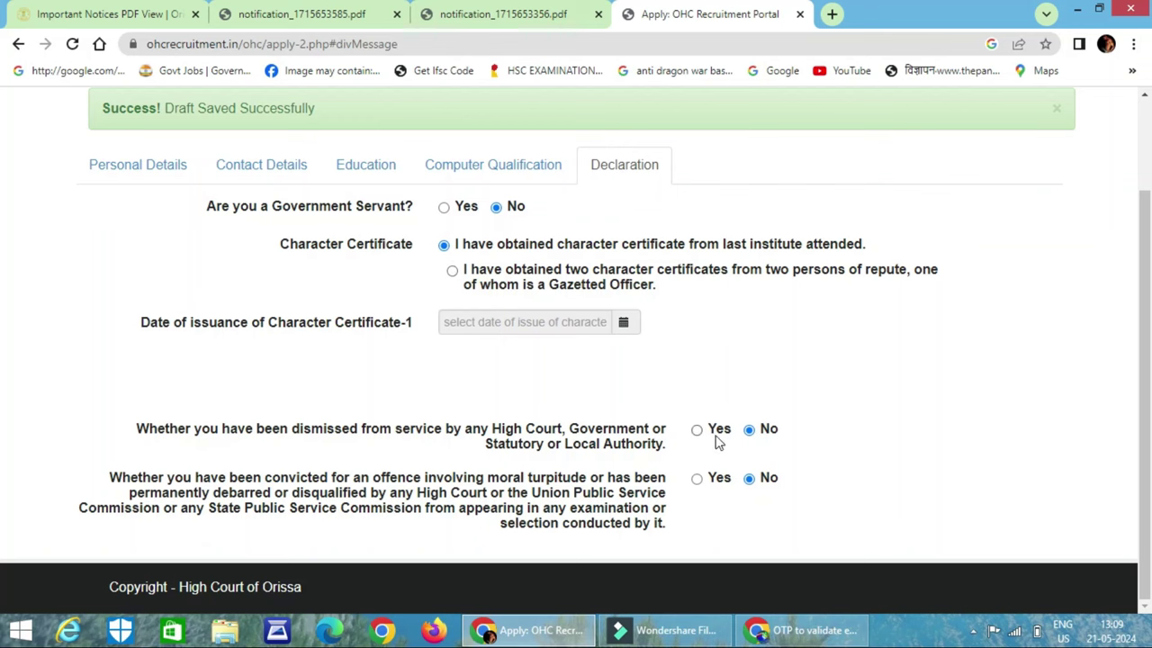
# Try to send the application for review and submission from the declaration section.
pyautogui.scroll(1, 707, 496)
pyautogui.scroll(-1, 708, 490)
pyautogui.scroll(1, 708, 489)
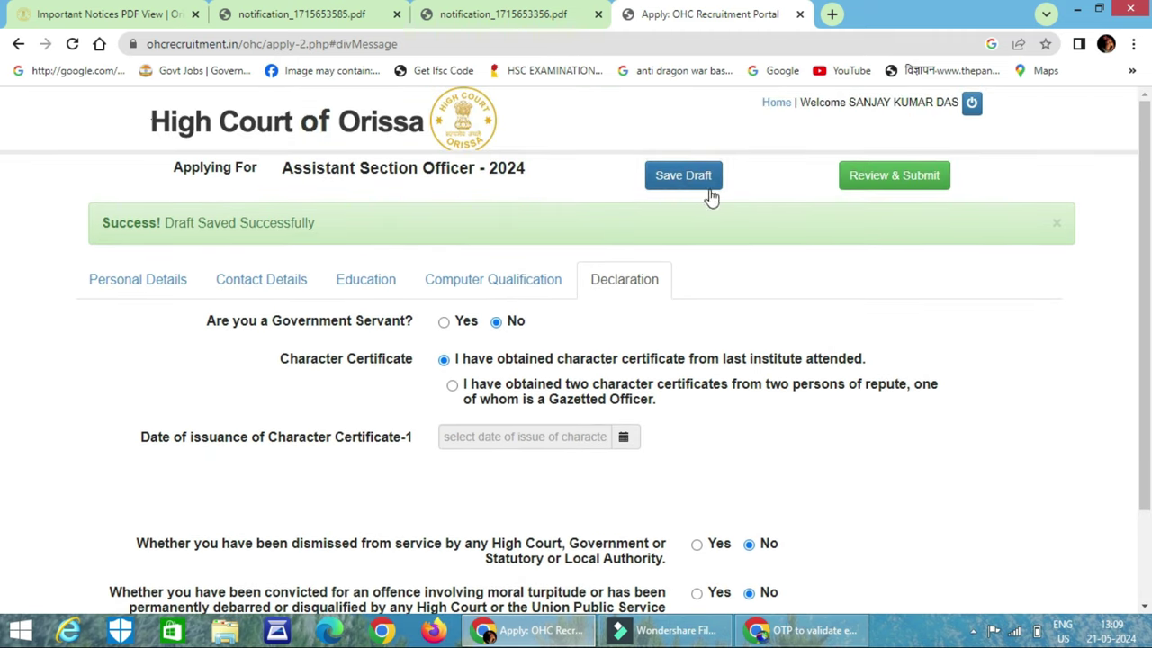
pyautogui.click(873, 176)
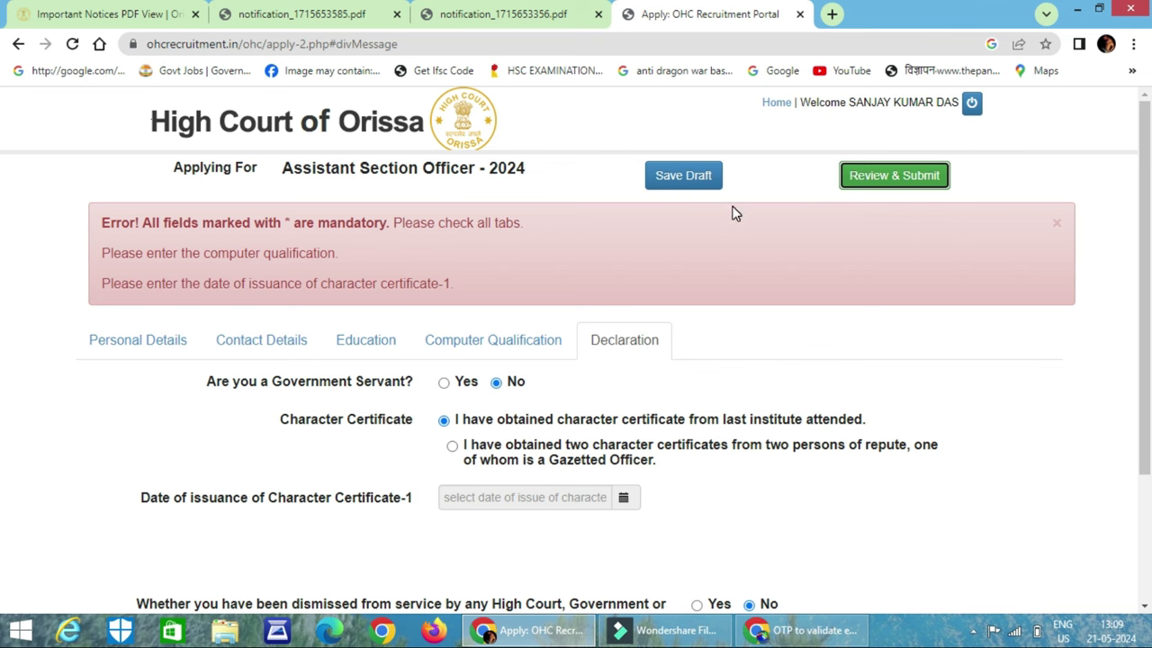
# Set the issuance date of Character Certificate-1 to 16-05-2024 and save the draft.
pyautogui.scroll(-2, 725, 254)
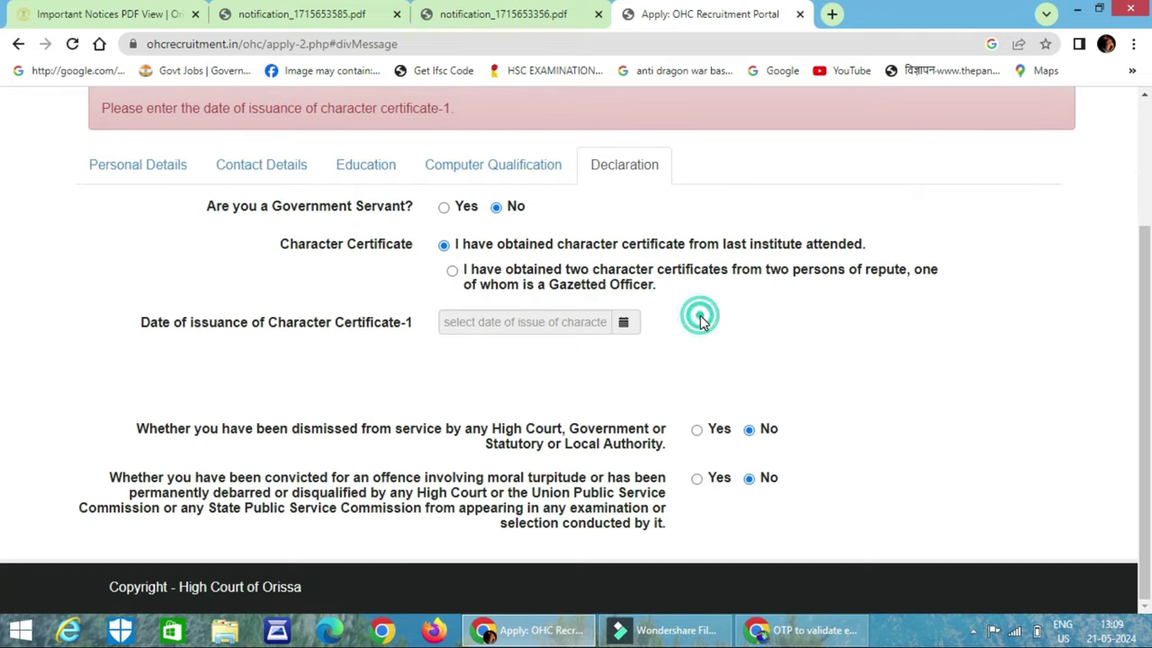
pyautogui.click(624, 324)
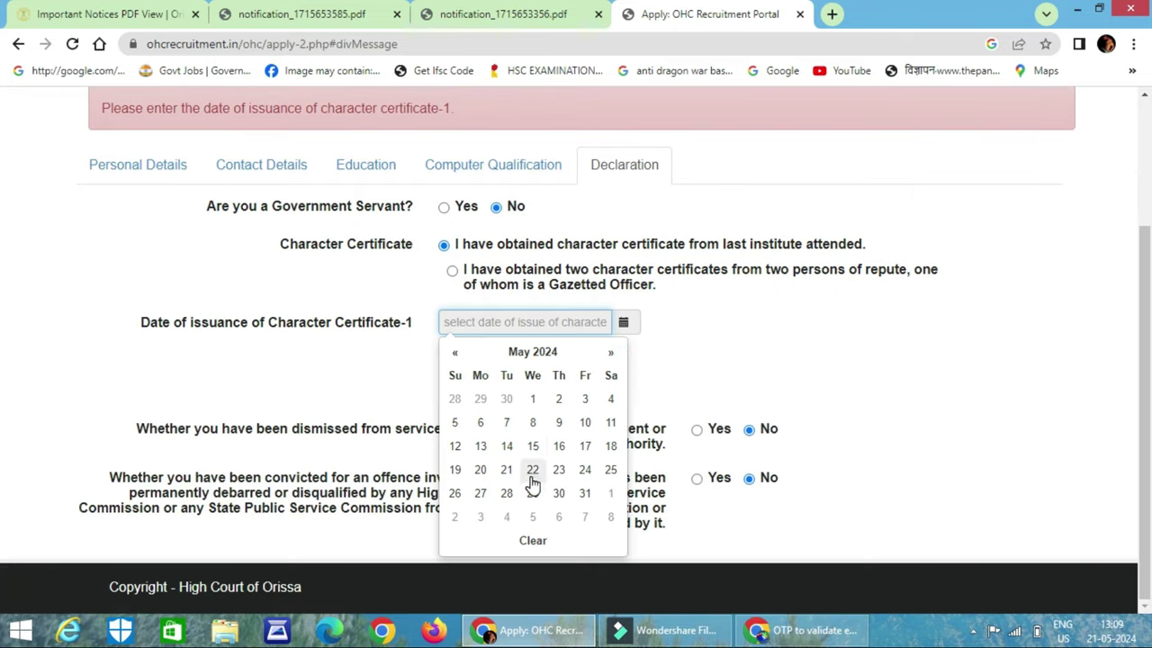
pyautogui.click(558, 450)
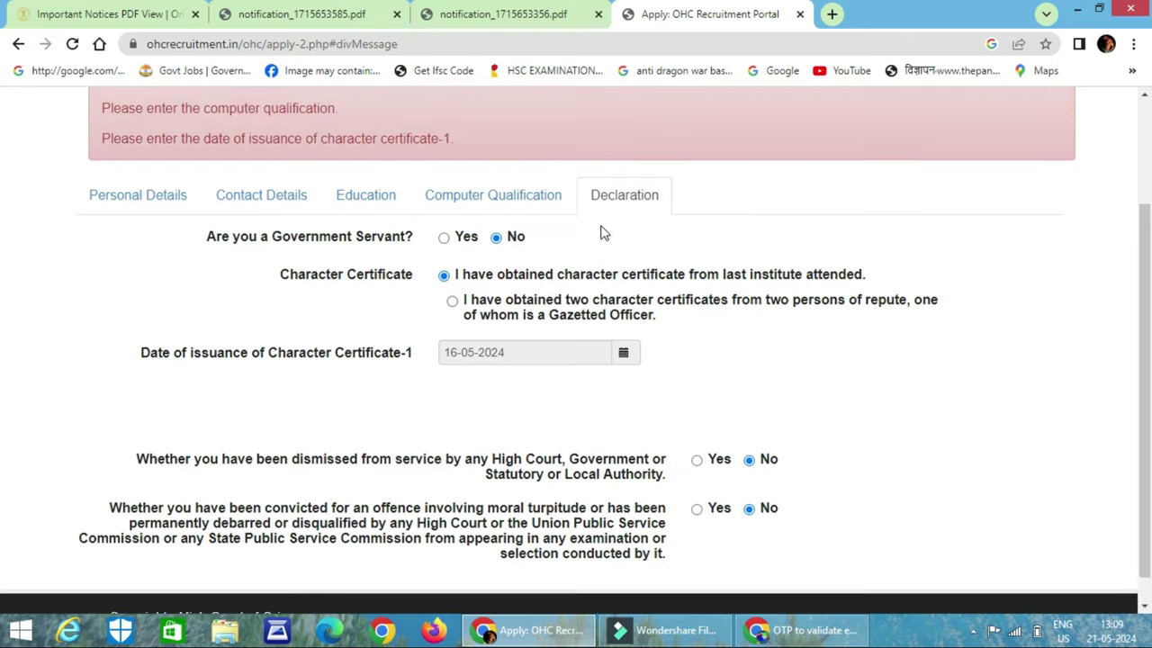
pyautogui.scroll(2, 630, 216)
pyautogui.click(675, 174)
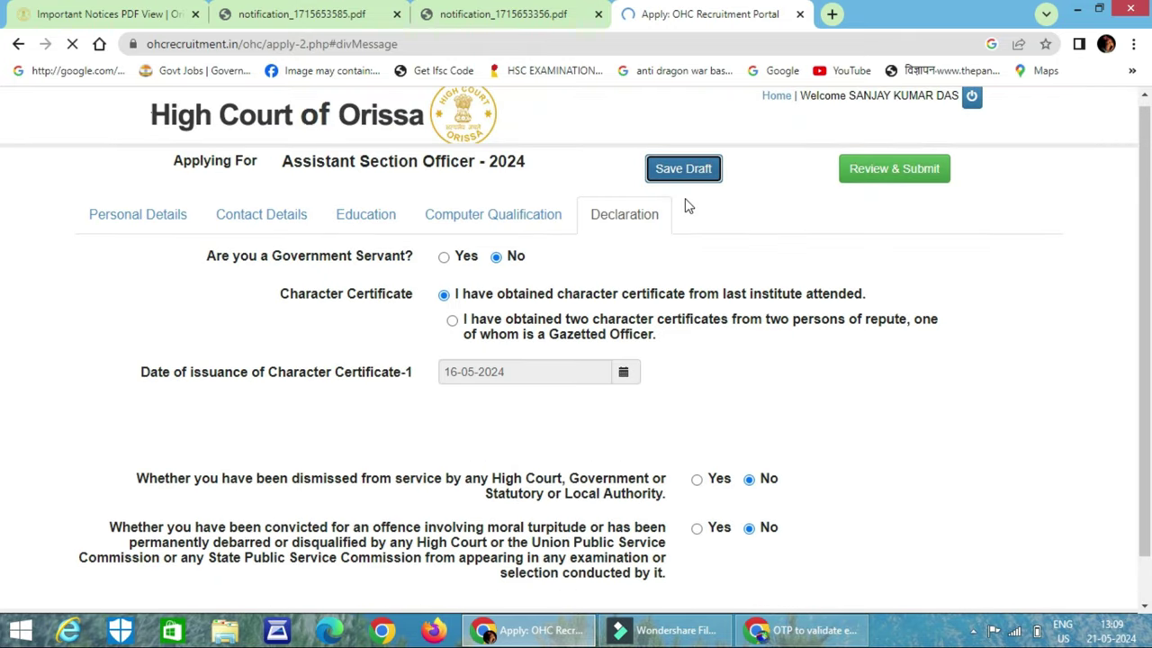
# Return to the computer qualification section and try again to review and submit the application.
pyautogui.click(497, 169)
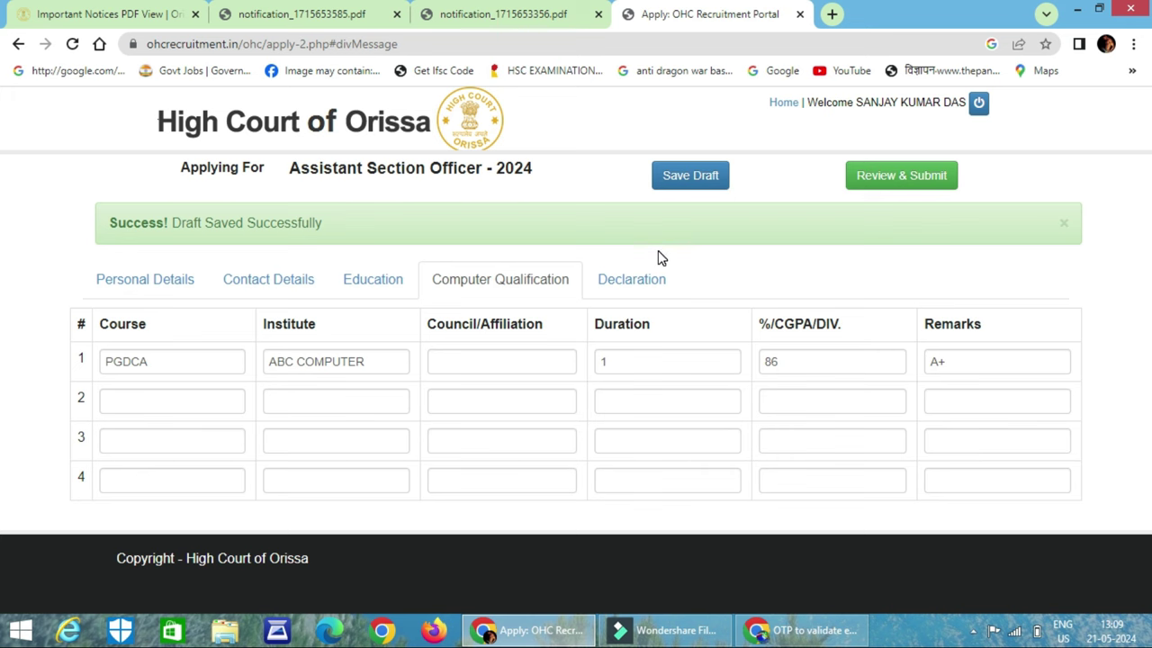
pyautogui.click(887, 180)
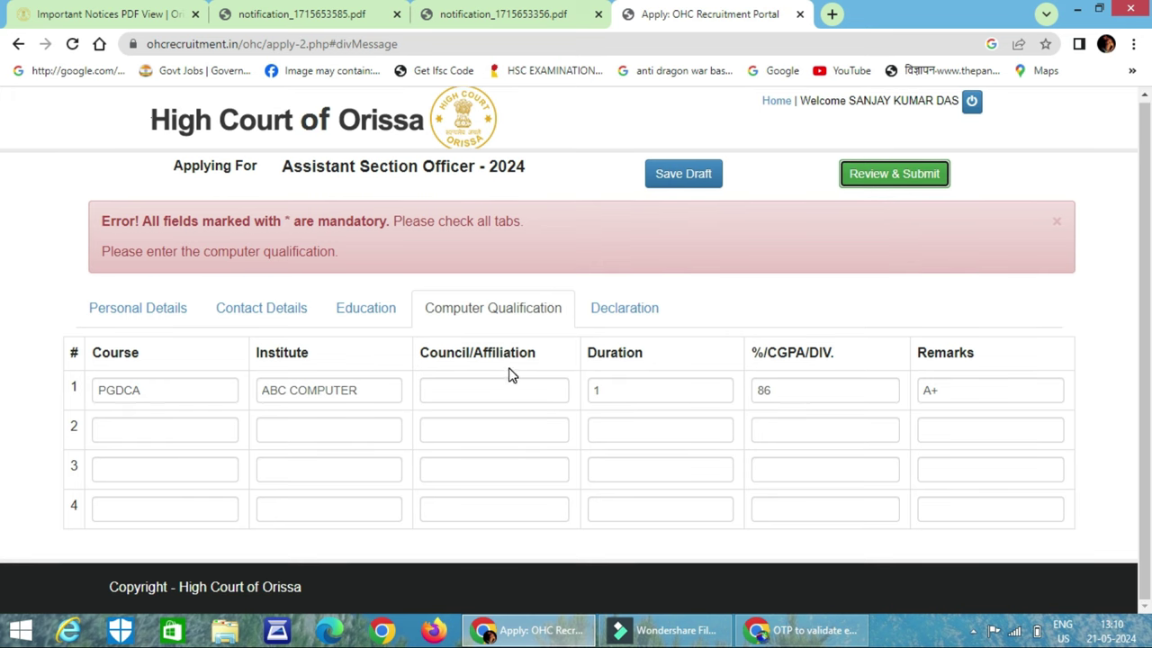
# Set the PGDCA row's council/affiliation to ODISHA COMPUTER ACADMEY and save the draft.
pyautogui.click(497, 393)
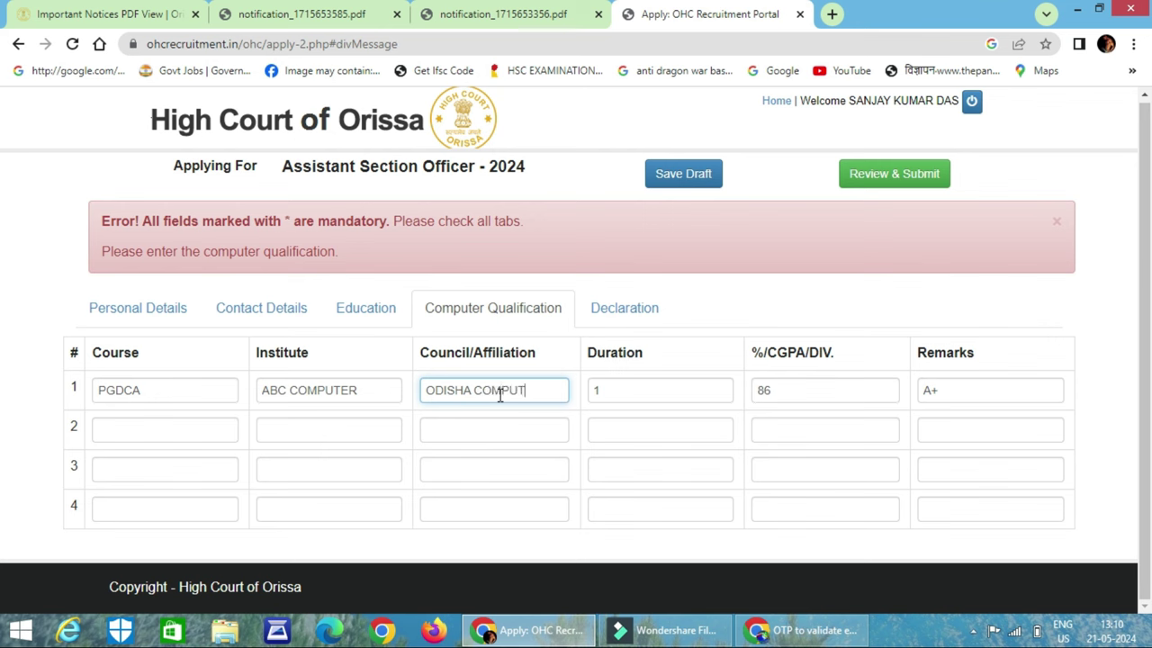
pyautogui.write('ACADM,EY')
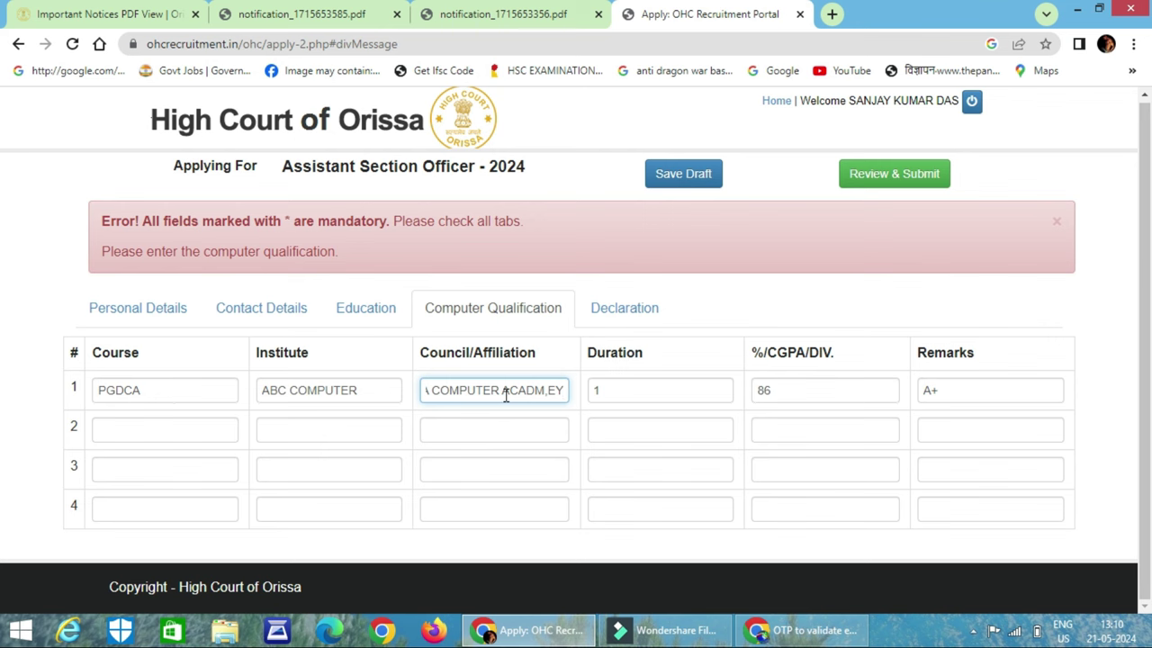
pyautogui.press('BackSpace')
pyautogui.press('BackSpace')
pyautogui.press('BackSpace')
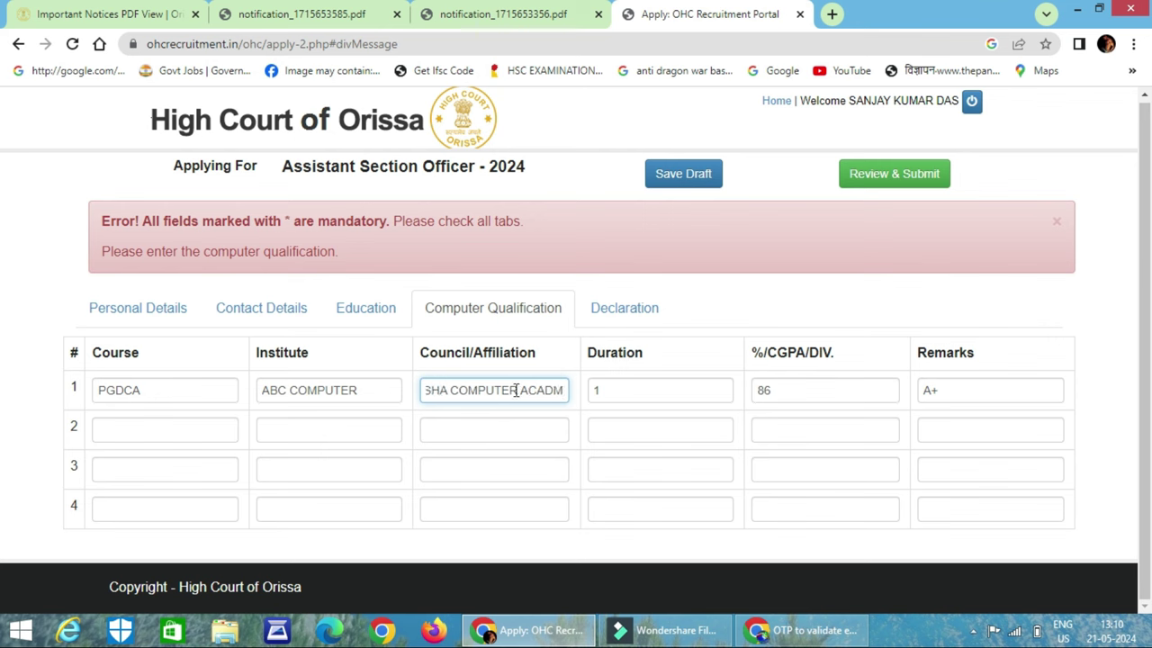
pyautogui.write('EY')
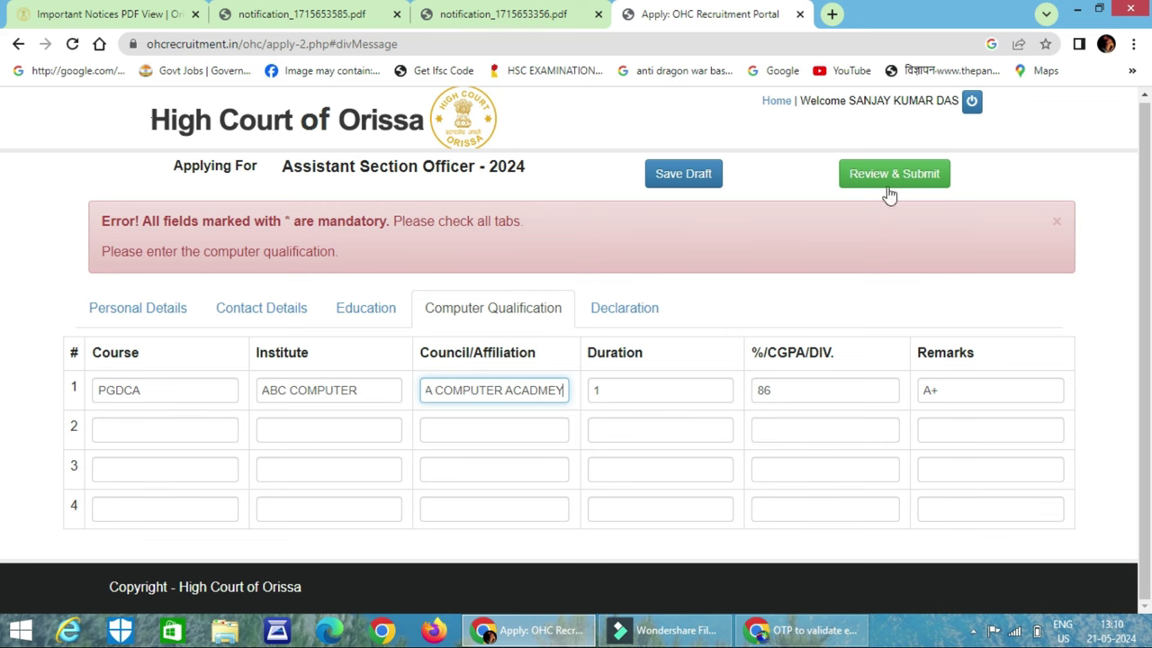
pyautogui.click(675, 180)
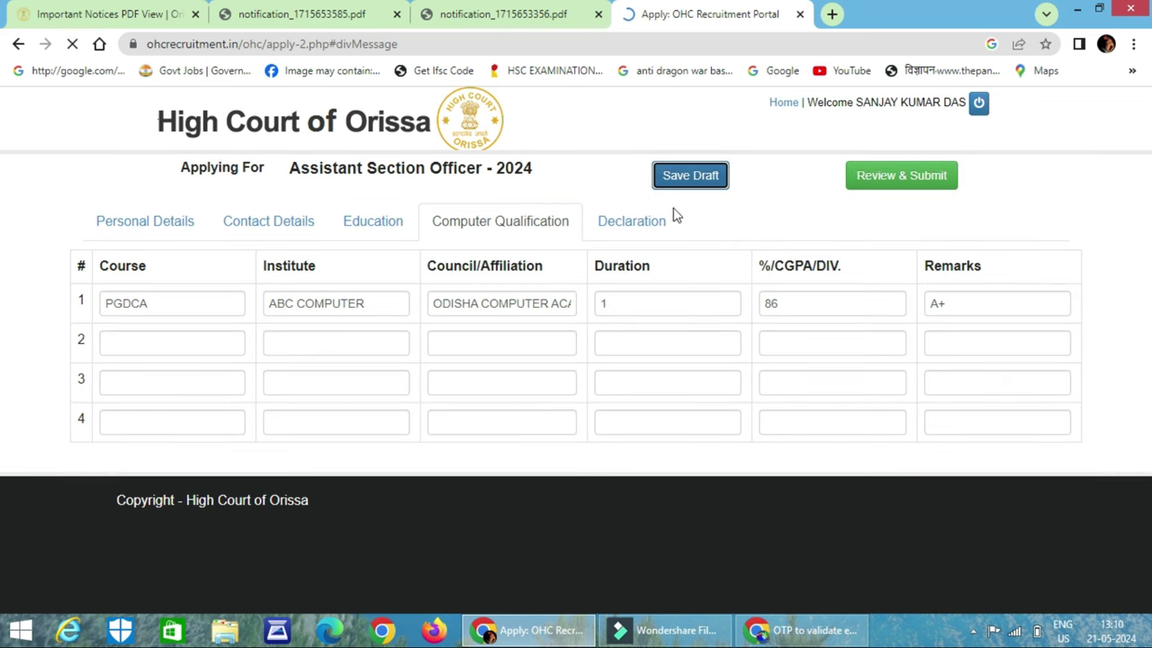
# Open the application review and check the personal, contact, education, computer qualification and declaration details.
pyautogui.click(883, 175)
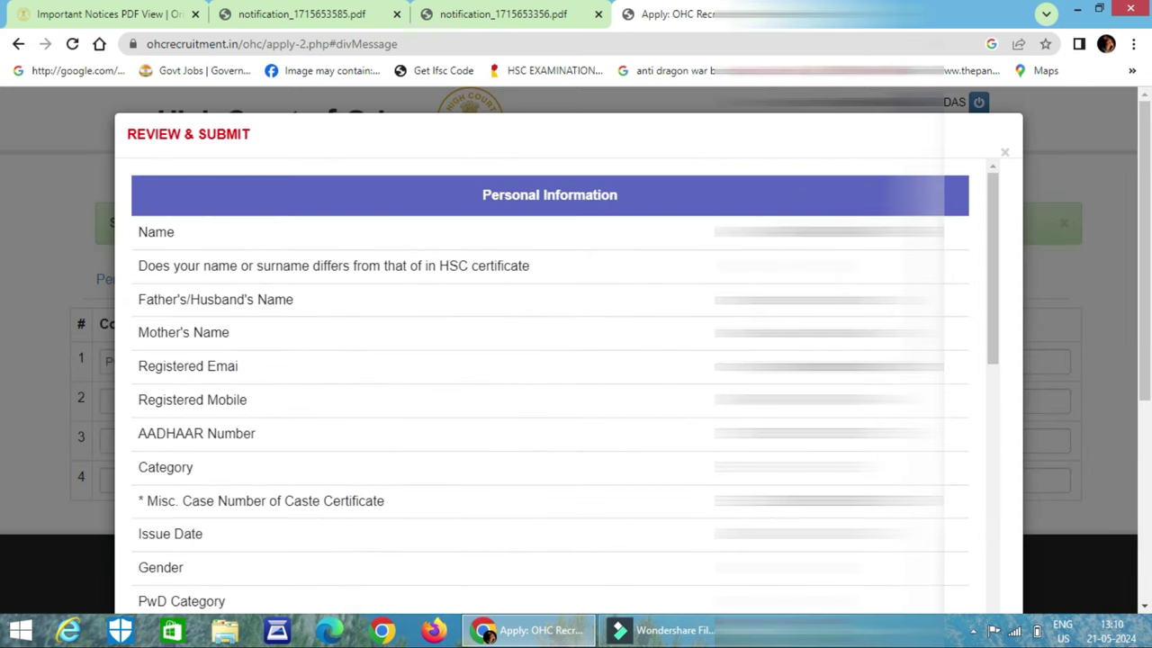
pyautogui.scroll(-15, 682, 330)
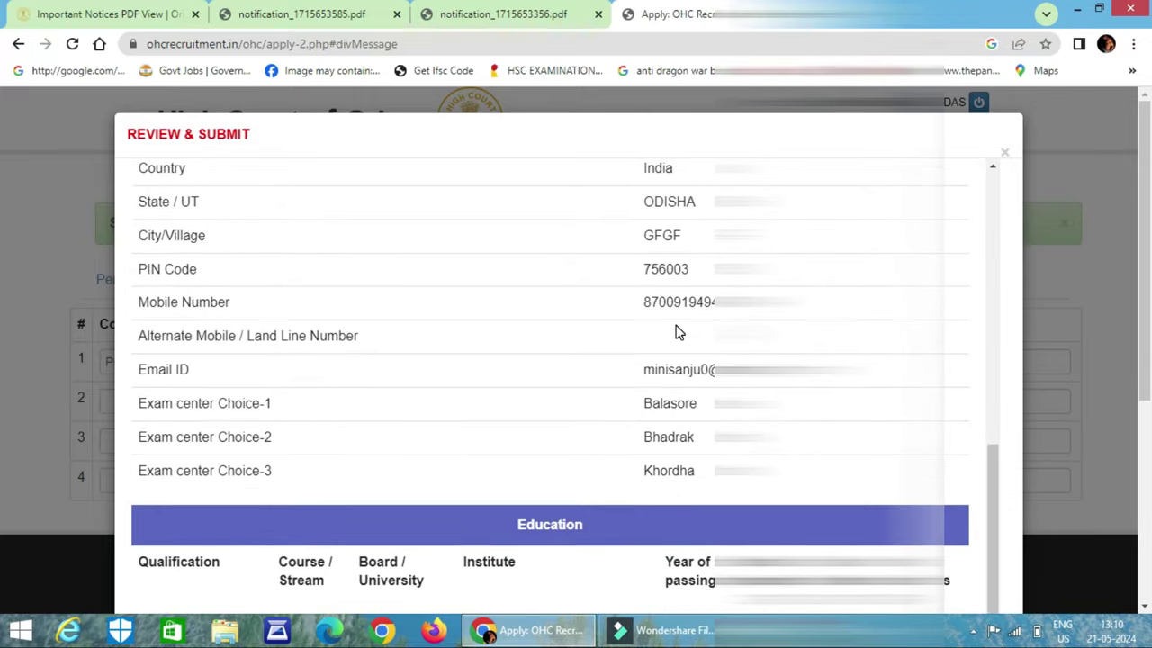
pyautogui.scroll(-2, 678, 331)
pyautogui.scroll(-3, 678, 332)
pyautogui.scroll(-1, 677, 331)
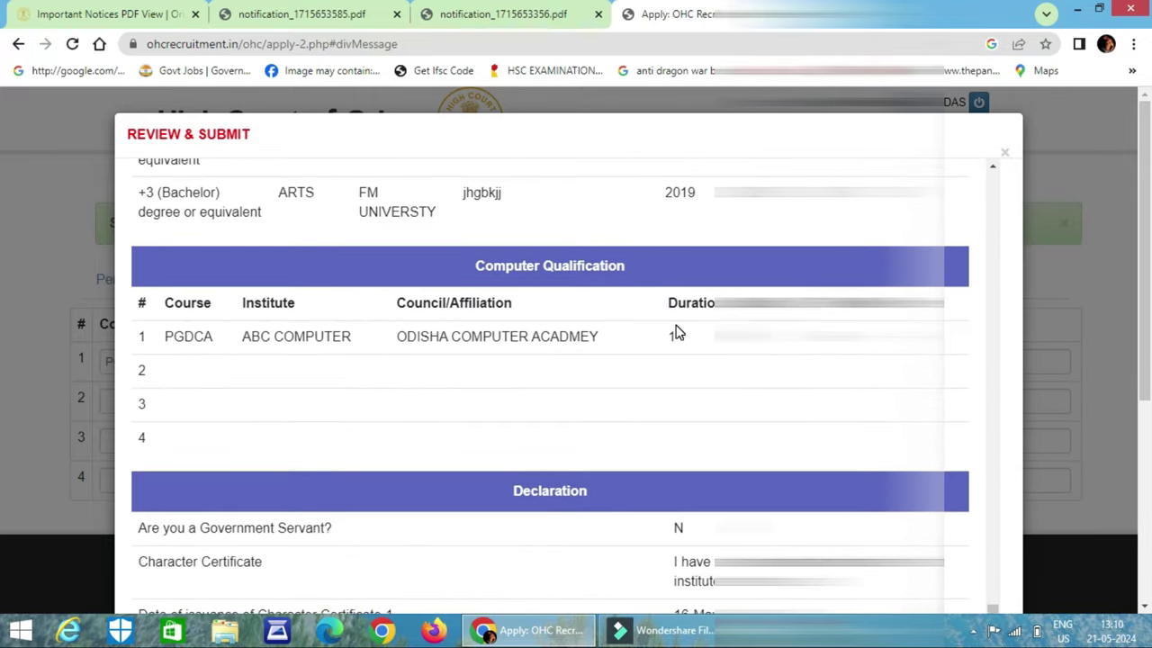
pyautogui.scroll(-5, 677, 331)
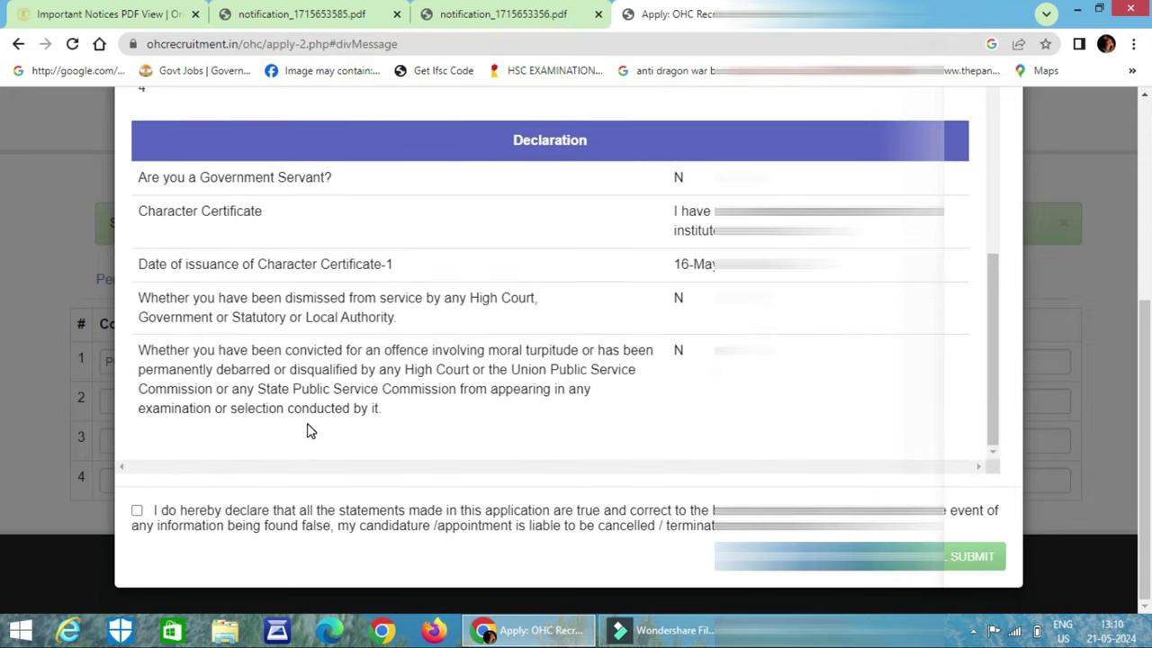
# Accept the declaration that all statements are true and submit the form, confirming the move to document upload.
pyautogui.click(136, 510)
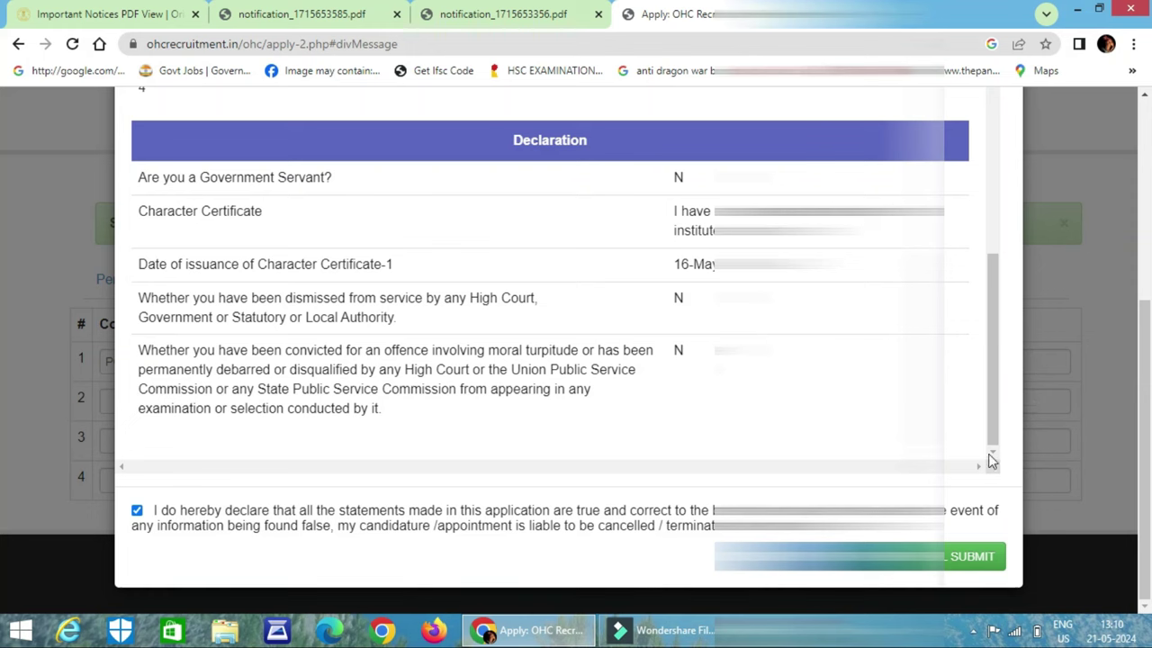
pyautogui.click(959, 565)
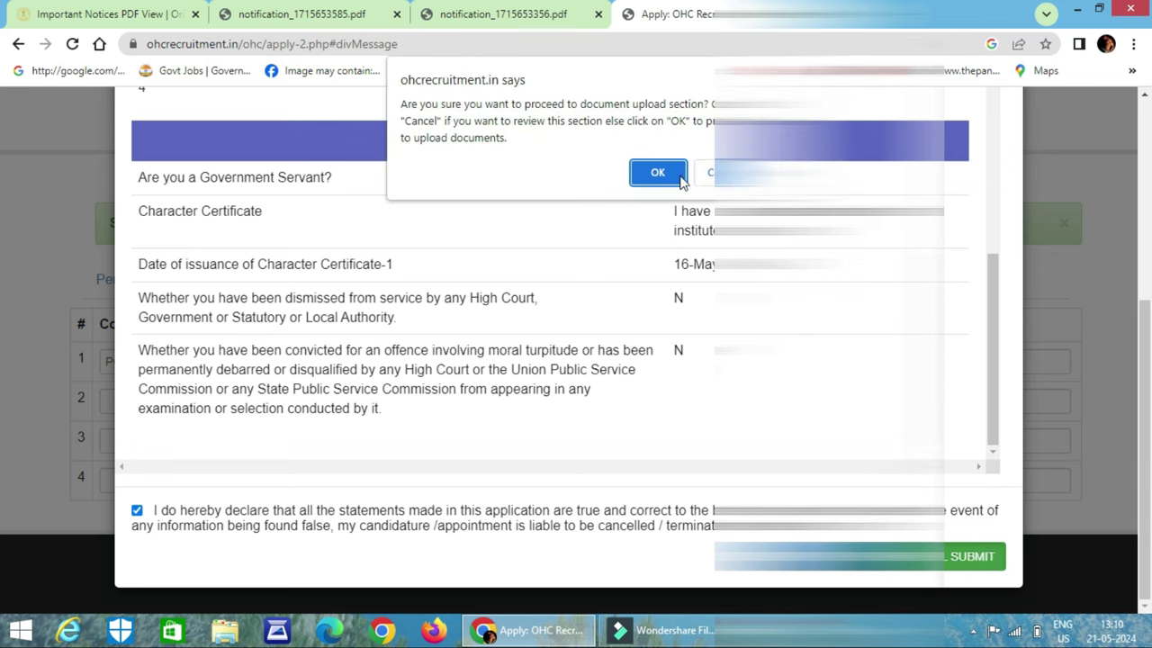
pyautogui.click(652, 172)
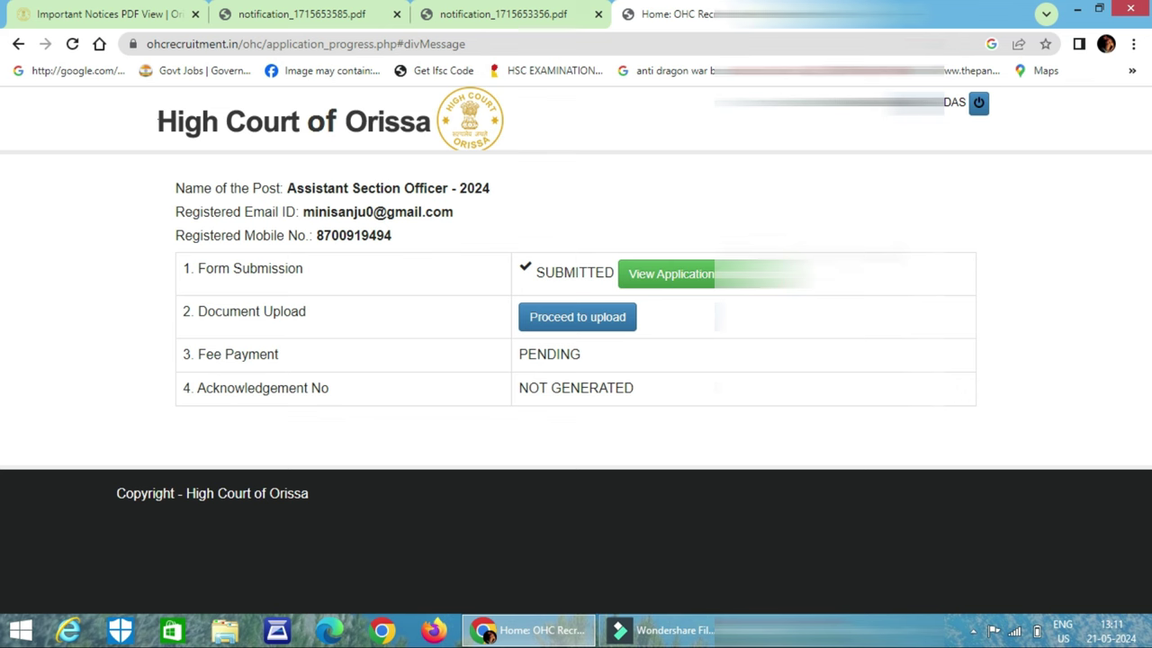
# Proceed to the document upload page and examine the required documents with their file types and size limits.
pyautogui.click(587, 327)
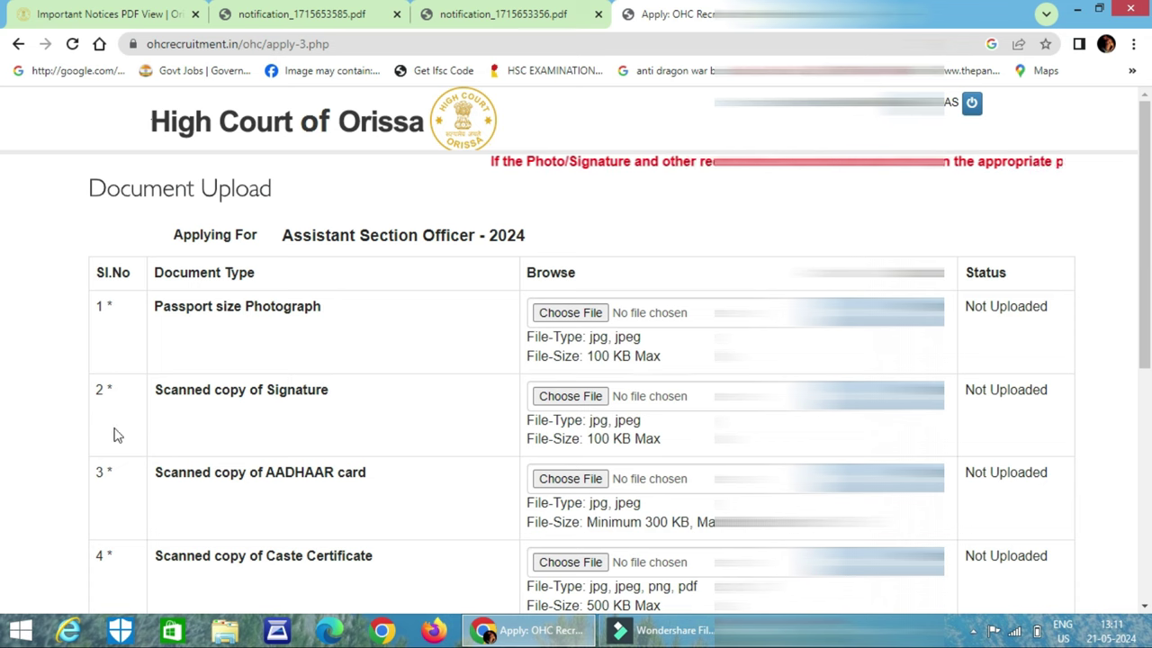
pyautogui.scroll(-1, 507, 411)
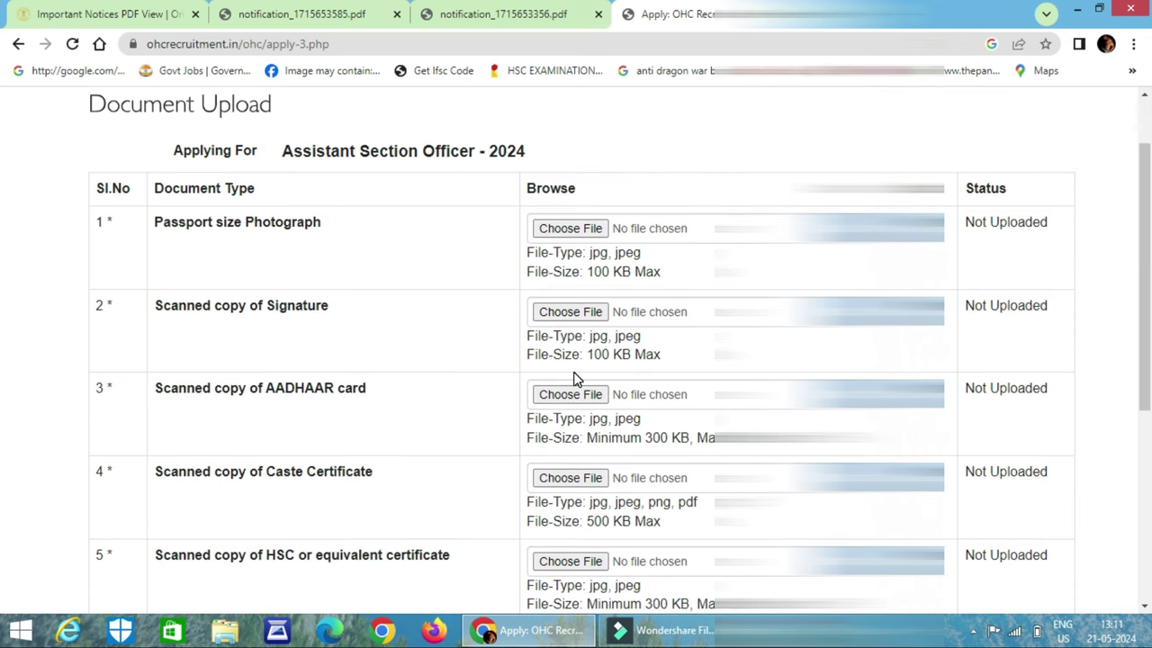
pyautogui.scroll(-1, 489, 406)
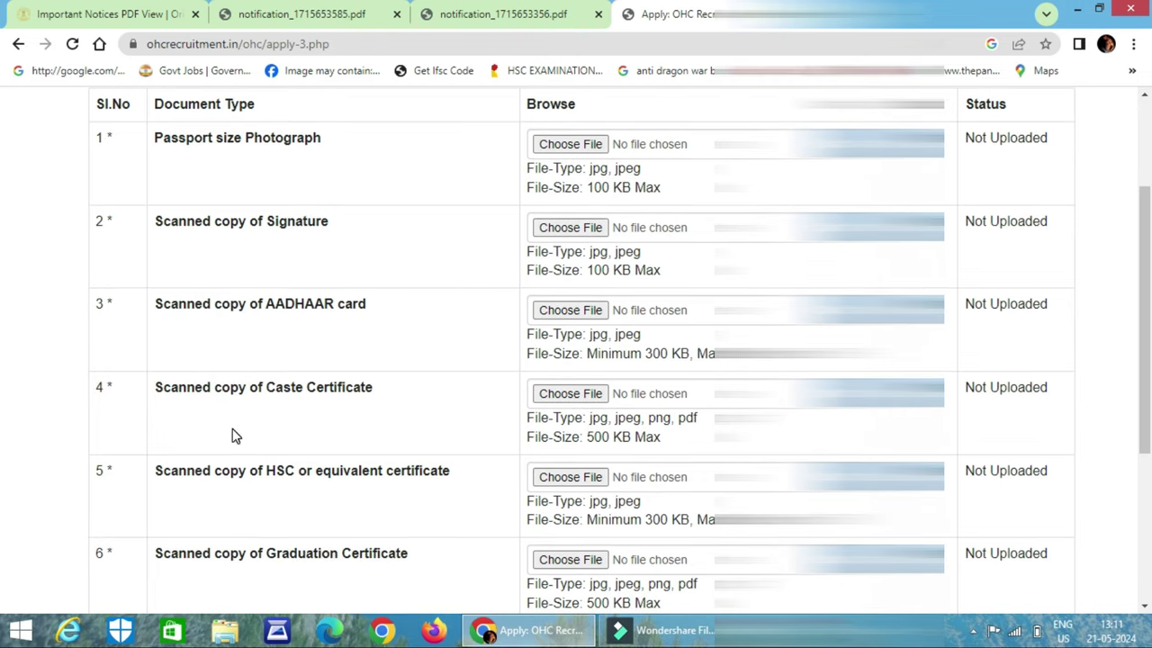
# Review the full list of eight required documents, from photograph to character certificate, and the fee payment row beneath it.
pyautogui.scroll(-2, 275, 416)
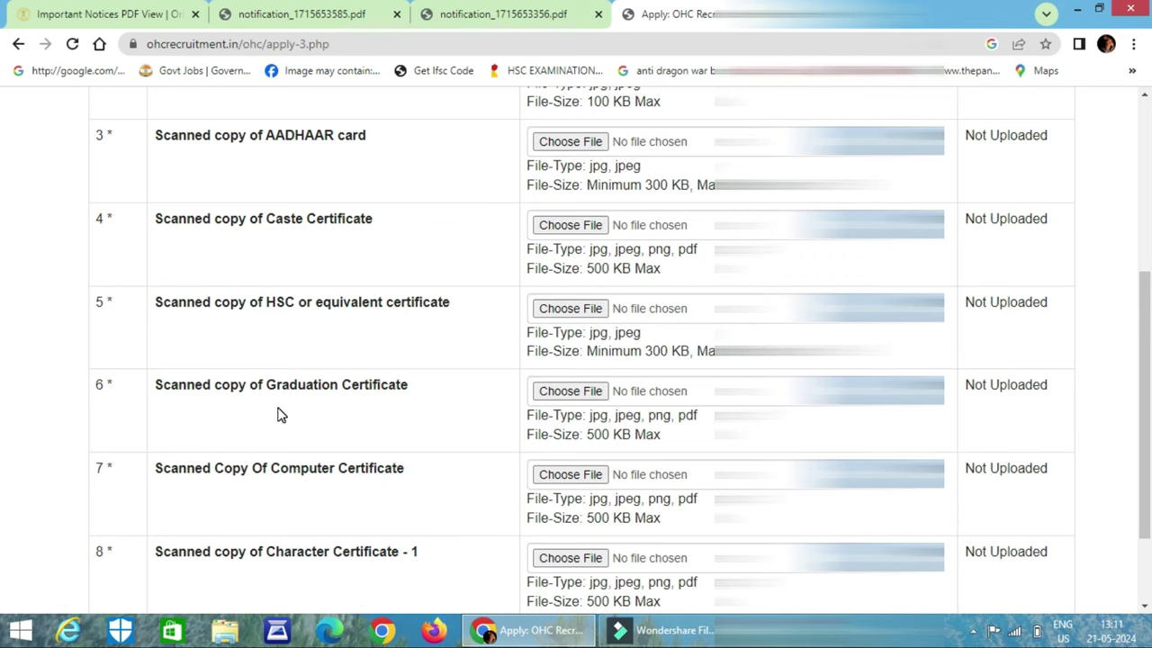
pyautogui.scroll(-2, 680, 329)
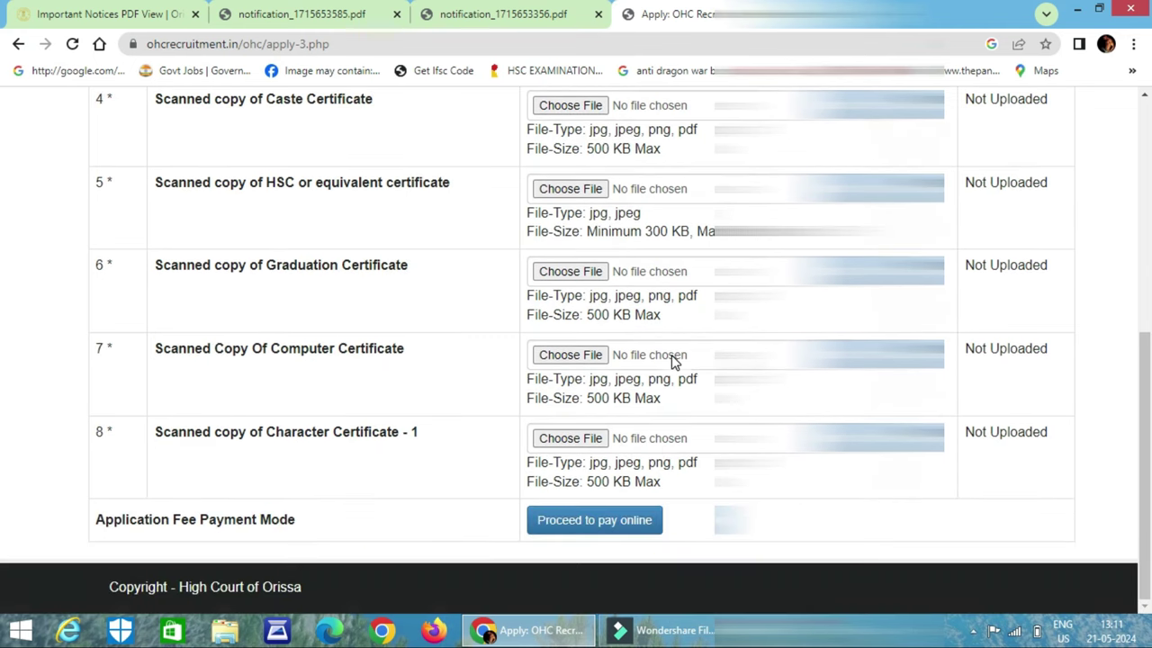
pyautogui.scroll(4, 648, 348)
pyautogui.scroll(-3, 646, 347)
pyautogui.scroll(3, 646, 347)
pyautogui.scroll(-4, 646, 347)
pyautogui.scroll(5, 653, 382)
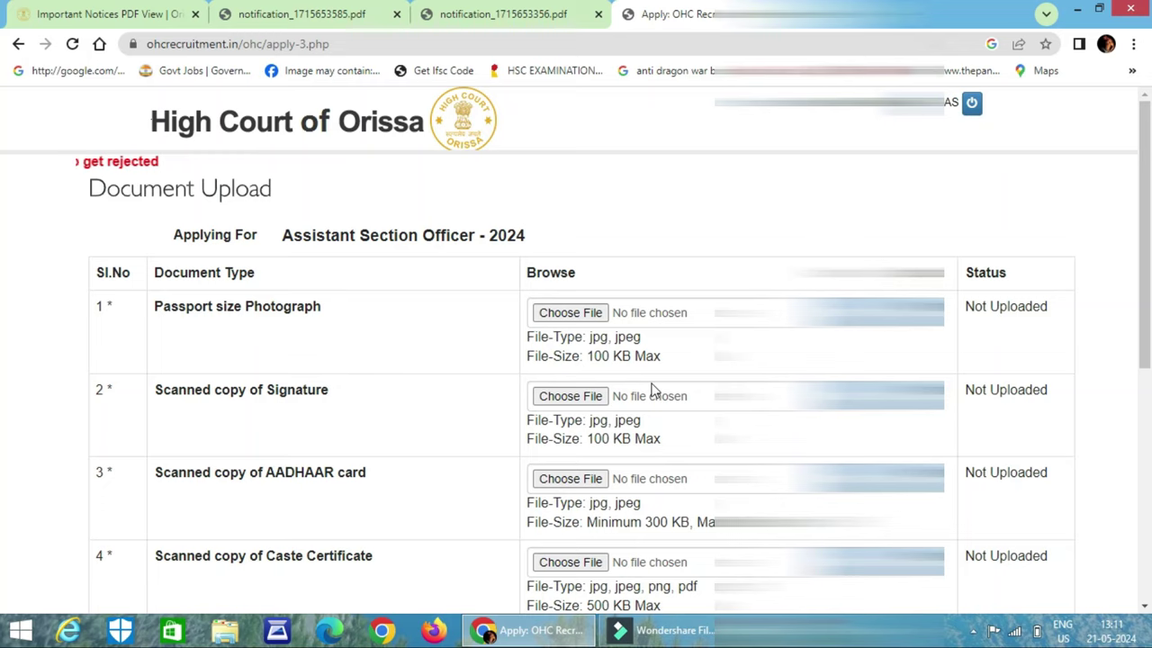
pyautogui.scroll(-3, 653, 390)
pyautogui.scroll(-3, 652, 390)
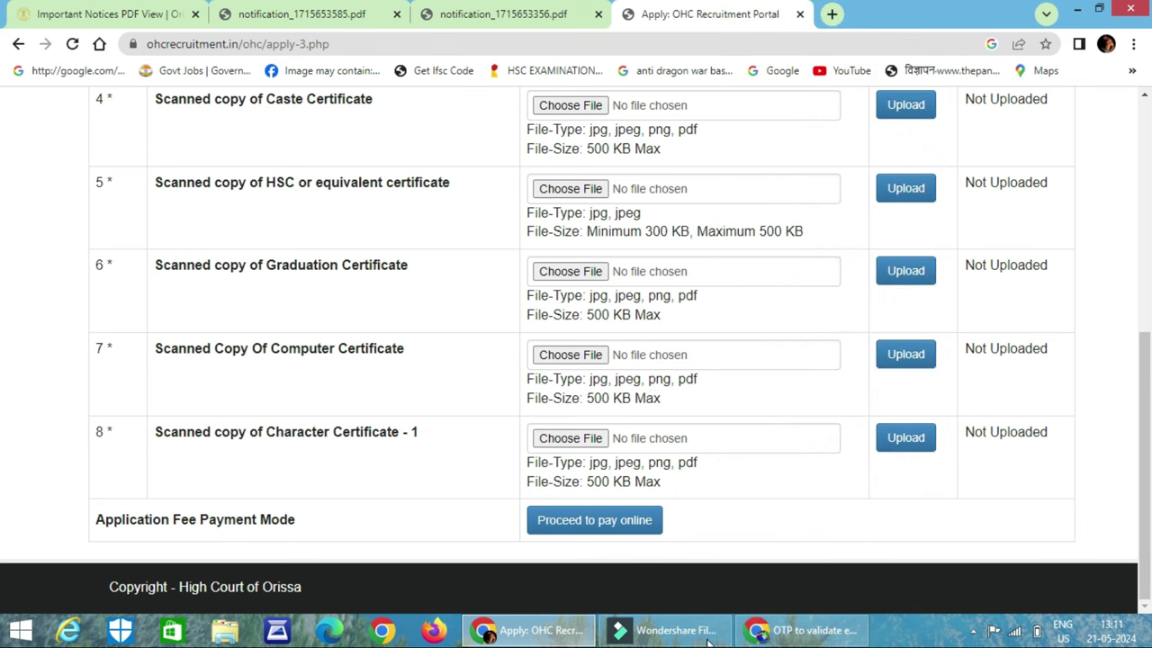
# Choose the image 300x0w.jpg for the passport size photograph and upload it.
pyautogui.scroll(5, 609, 482)
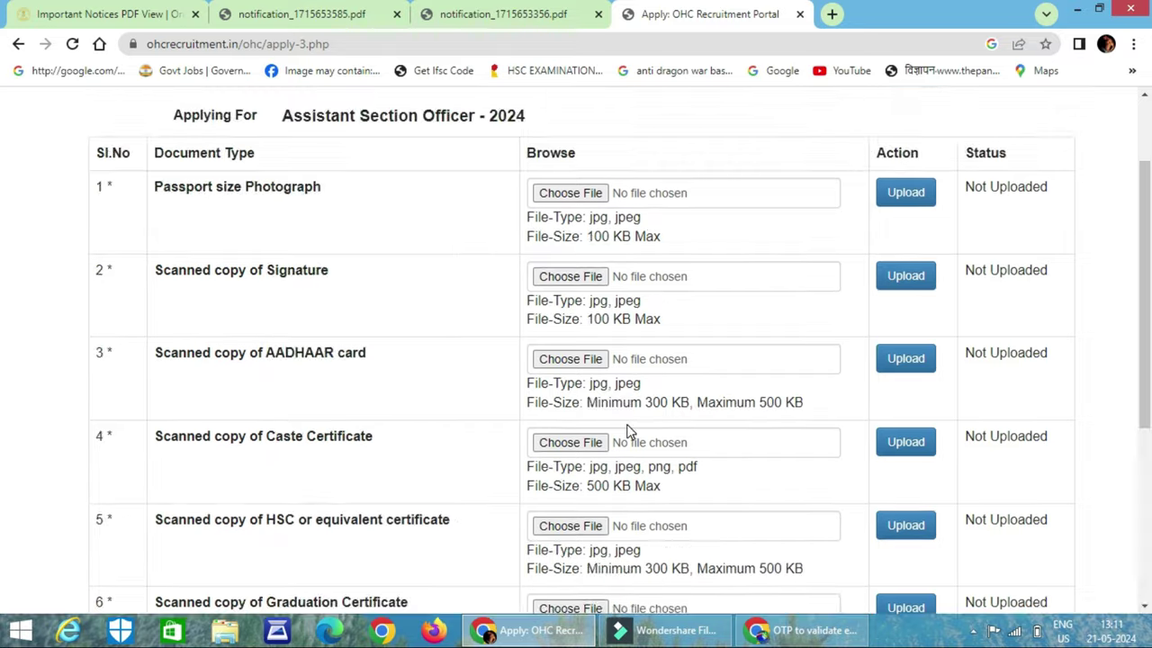
pyautogui.click(596, 193)
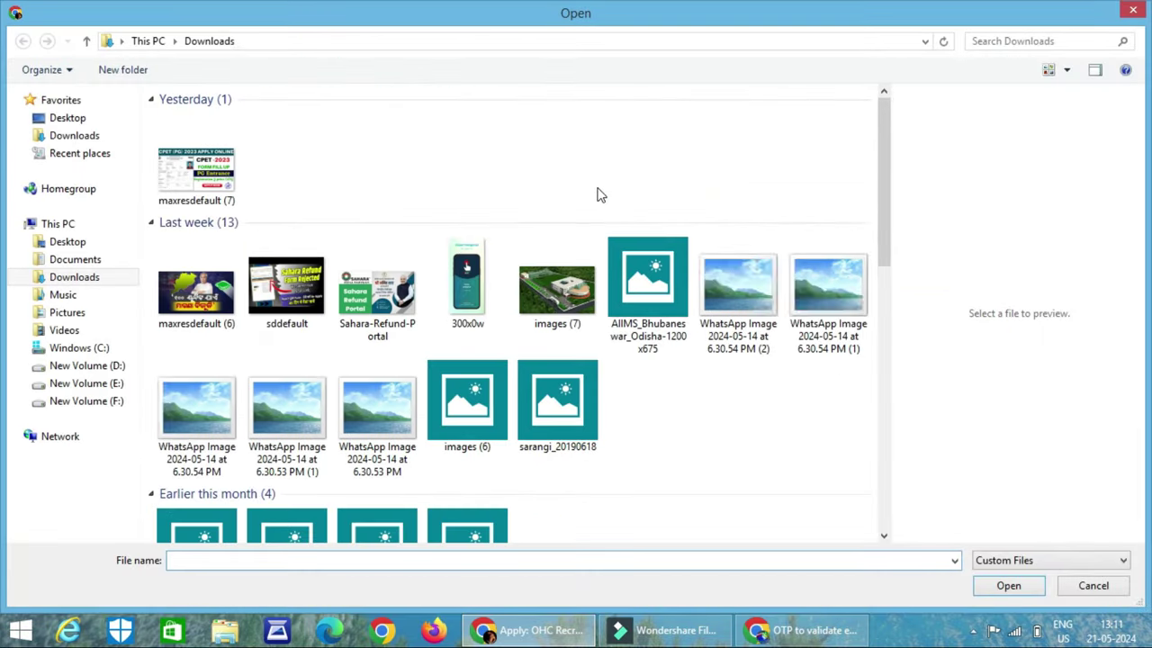
pyautogui.click(230, 196)
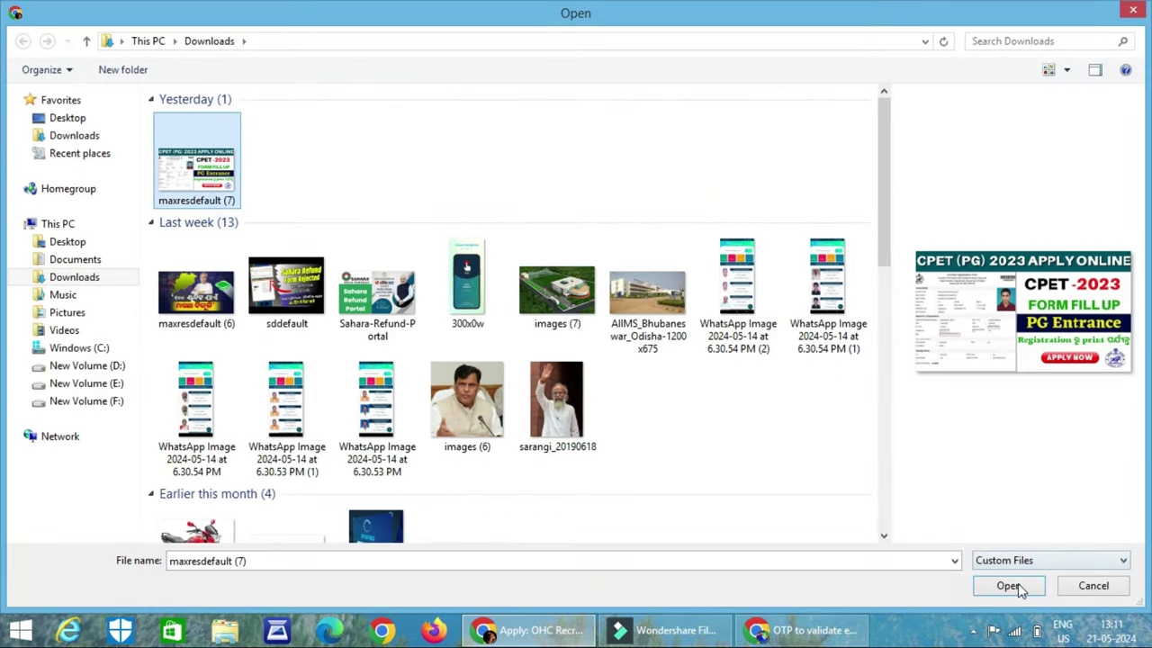
pyautogui.click(440, 258)
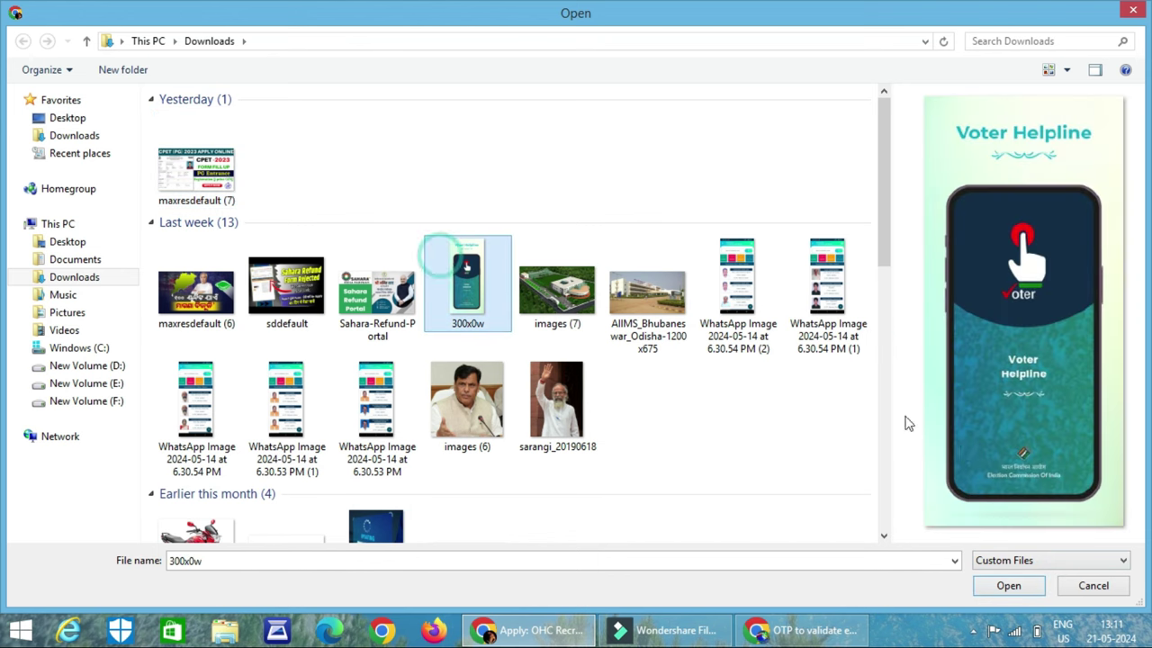
pyautogui.click(1035, 588)
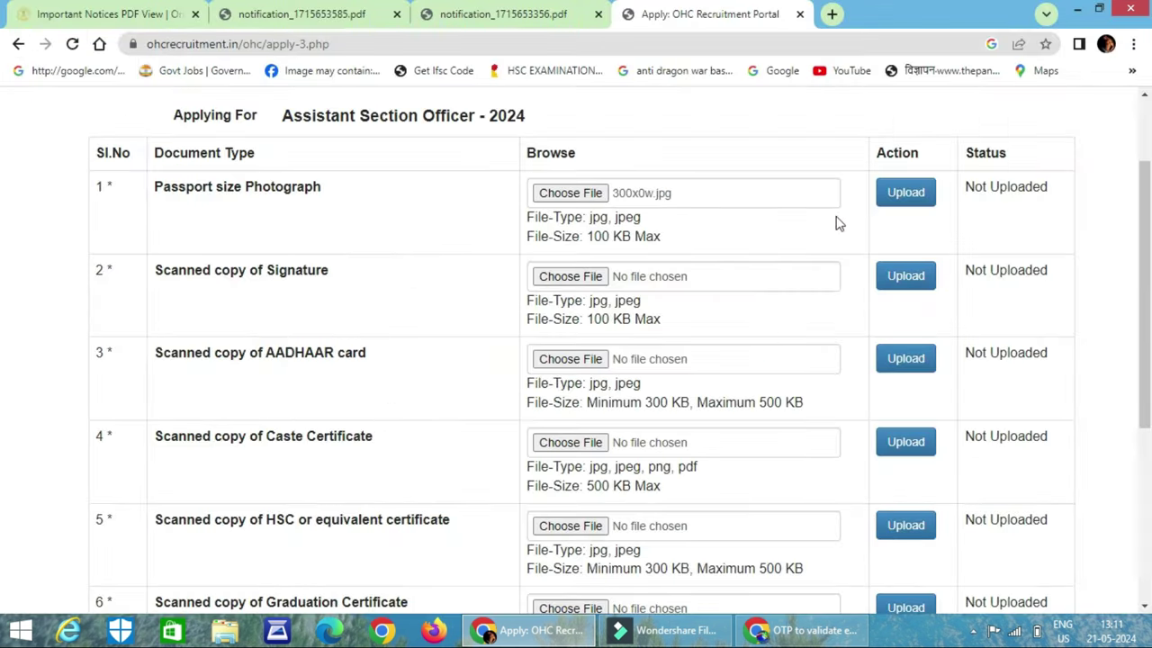
pyautogui.click(904, 200)
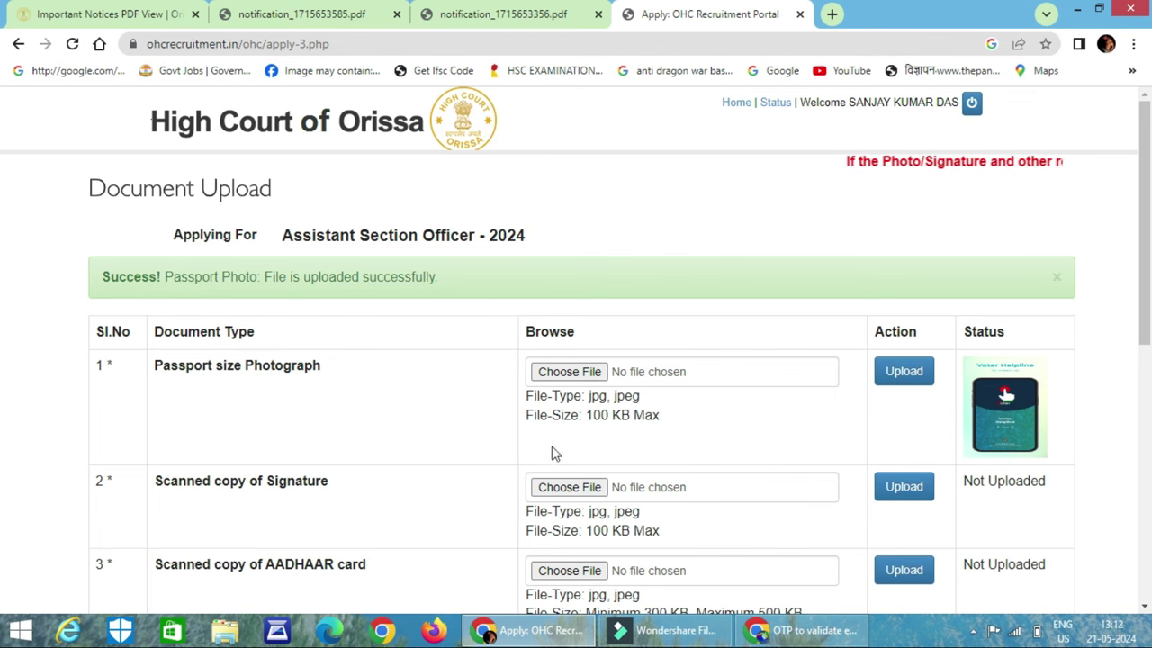
# Choose the image 300x0w.jpg for the scanned copy of signature and upload it.
pyautogui.click(569, 489)
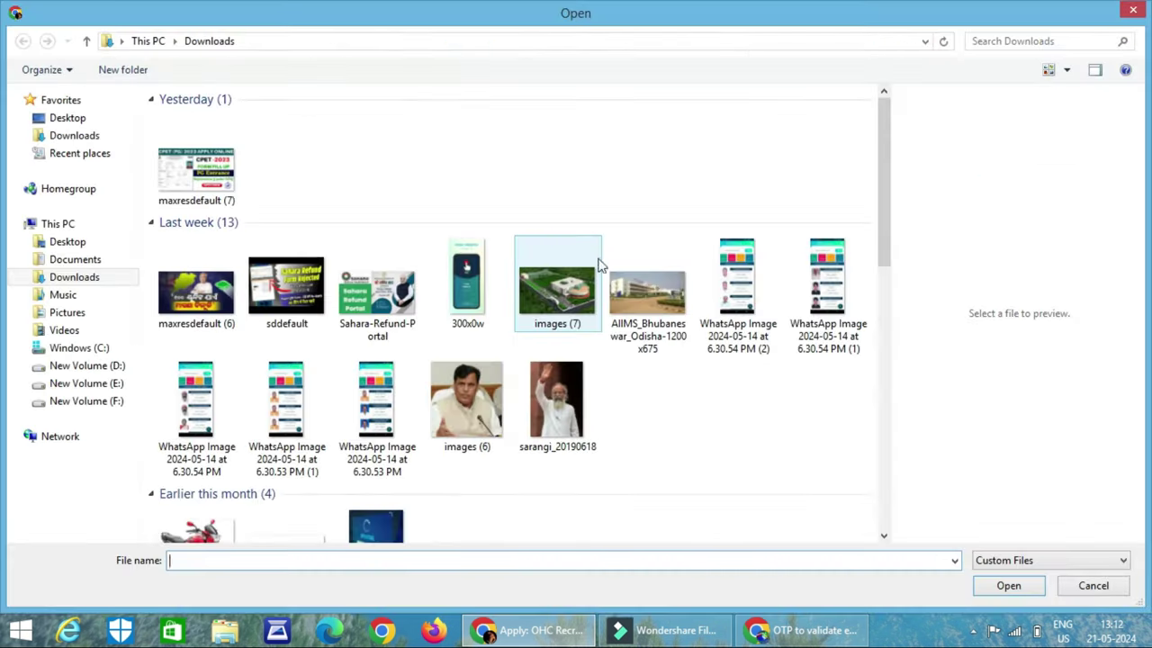
pyautogui.click(493, 302)
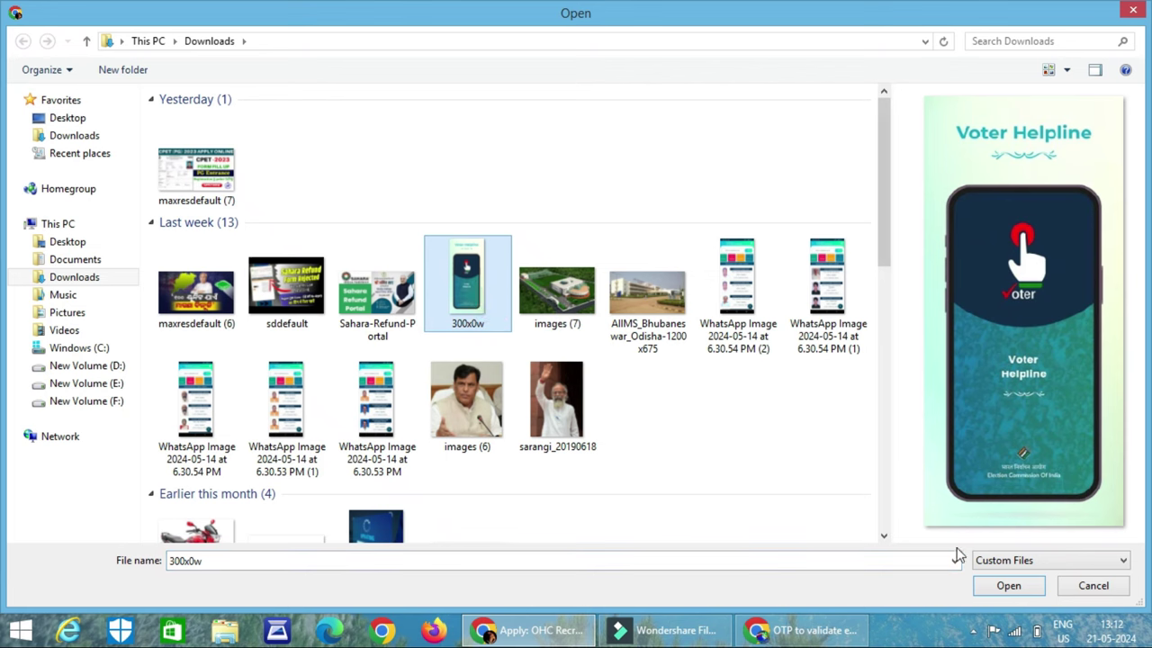
pyautogui.click(1009, 586)
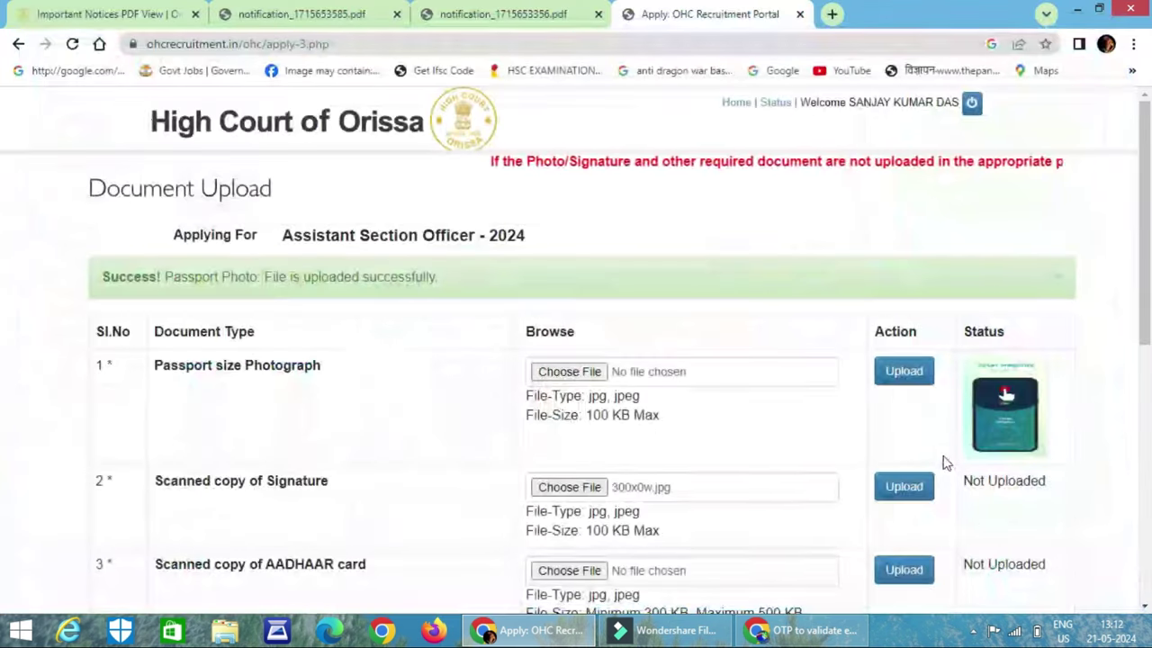
pyautogui.click(931, 487)
# Try to upload 300x0w.jpg as the scanned copy of the AADHAAR card.
pyautogui.scroll(-2, 864, 432)
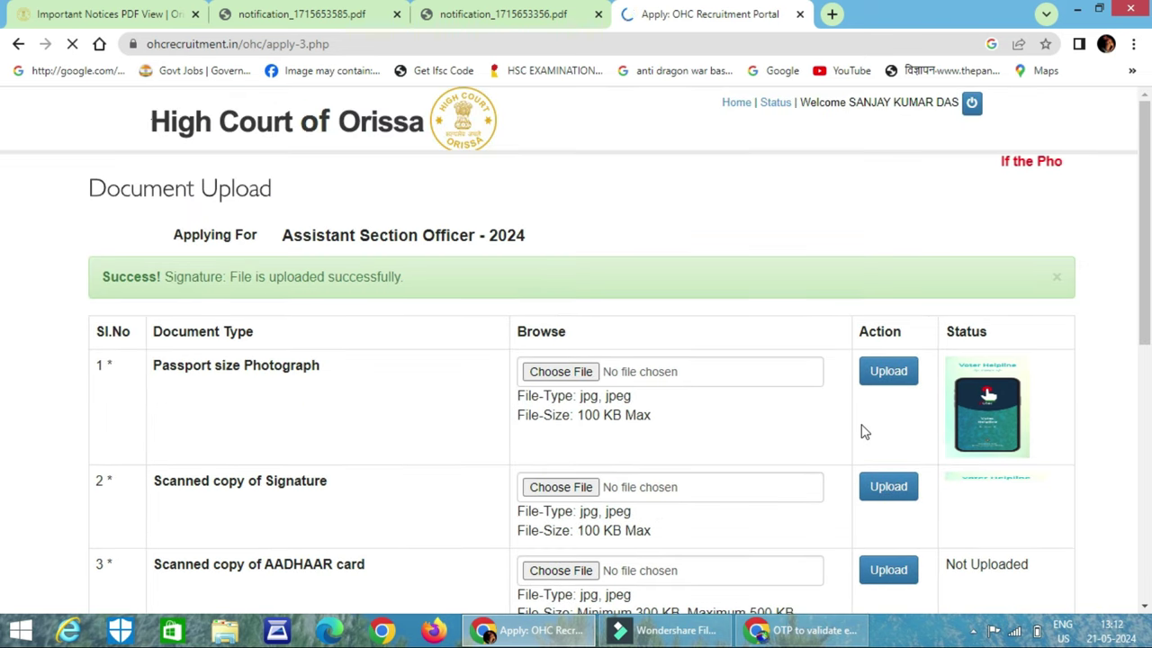
pyautogui.scroll(-2, 789, 370)
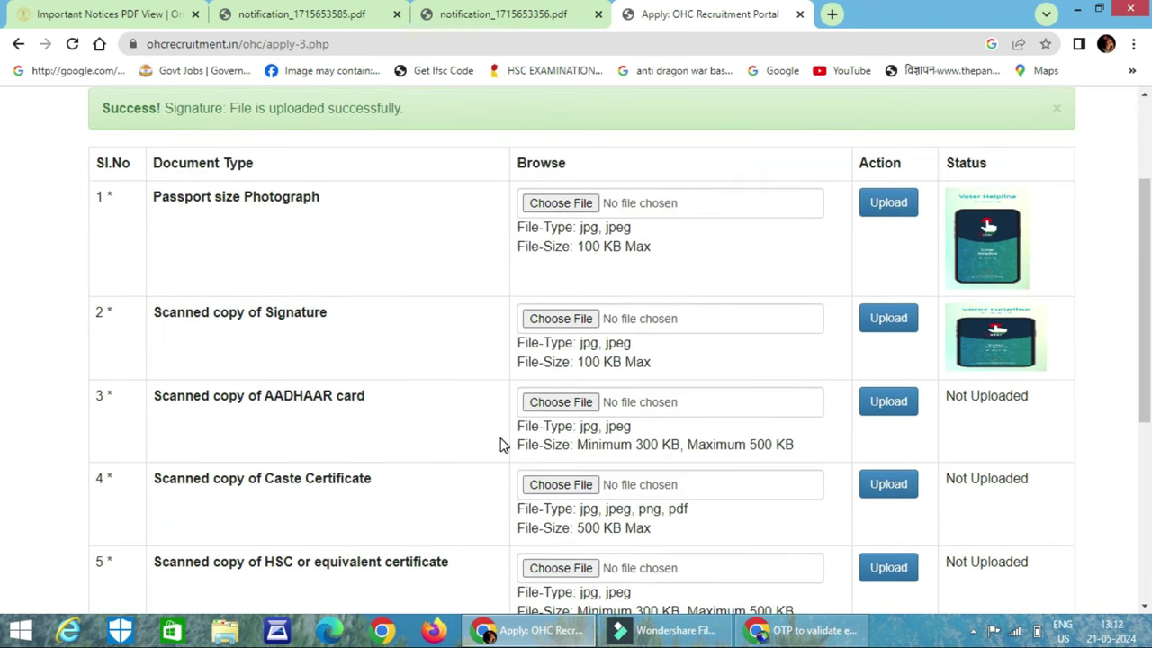
pyautogui.click(561, 403)
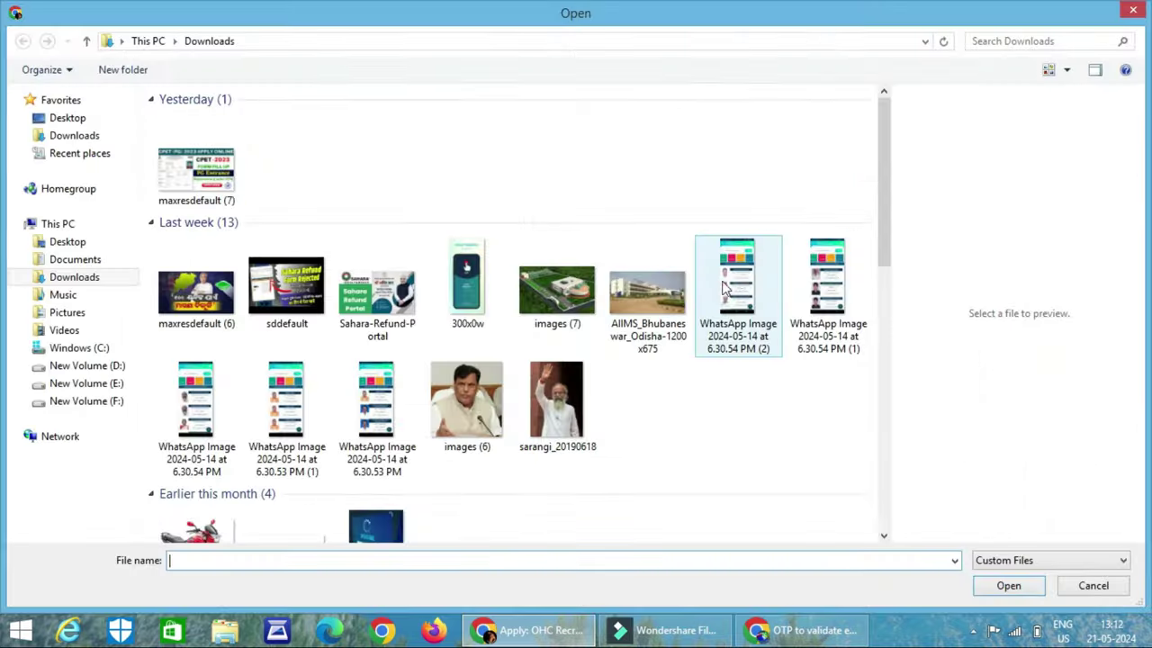
pyautogui.click(444, 289)
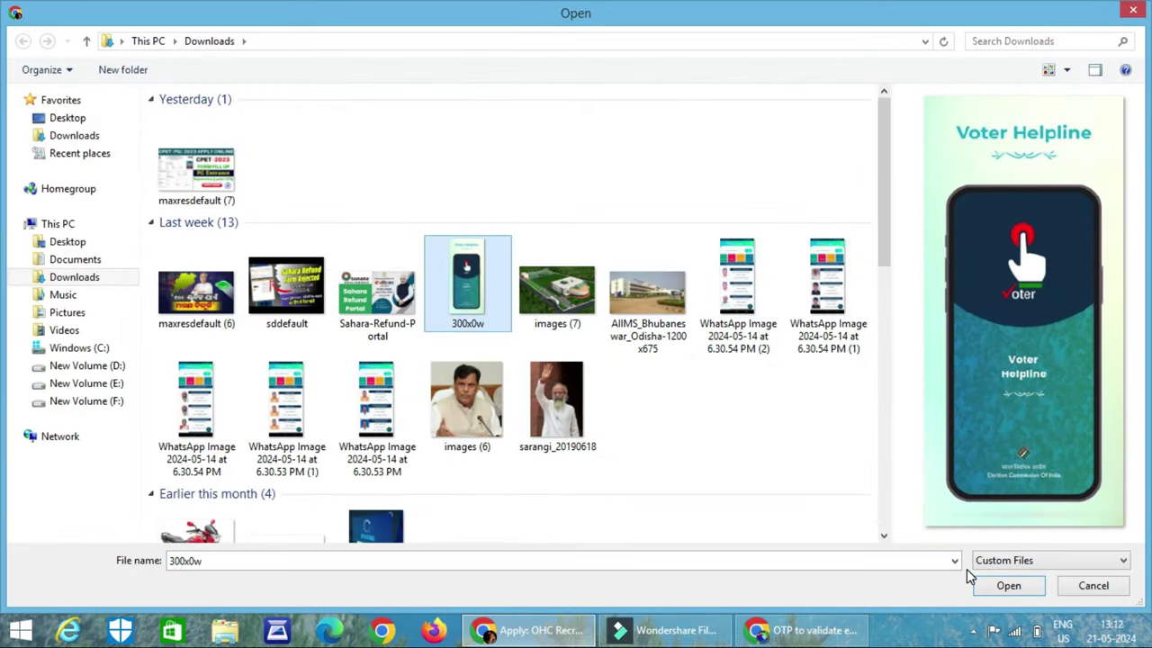
pyautogui.click(1007, 586)
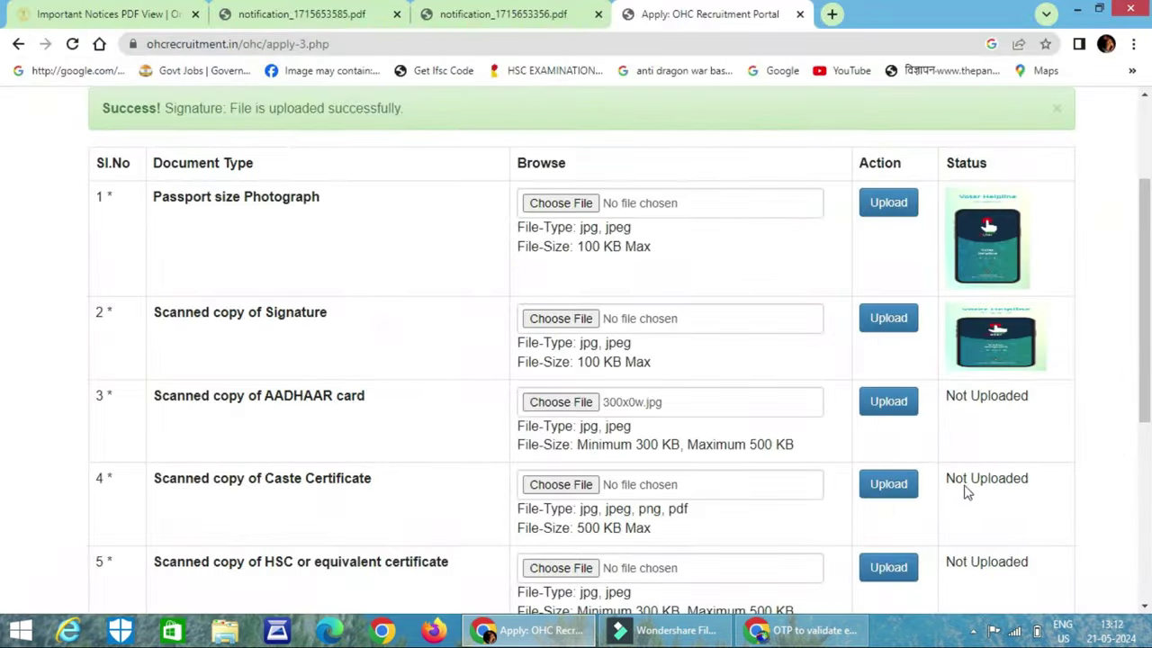
pyautogui.click(888, 401)
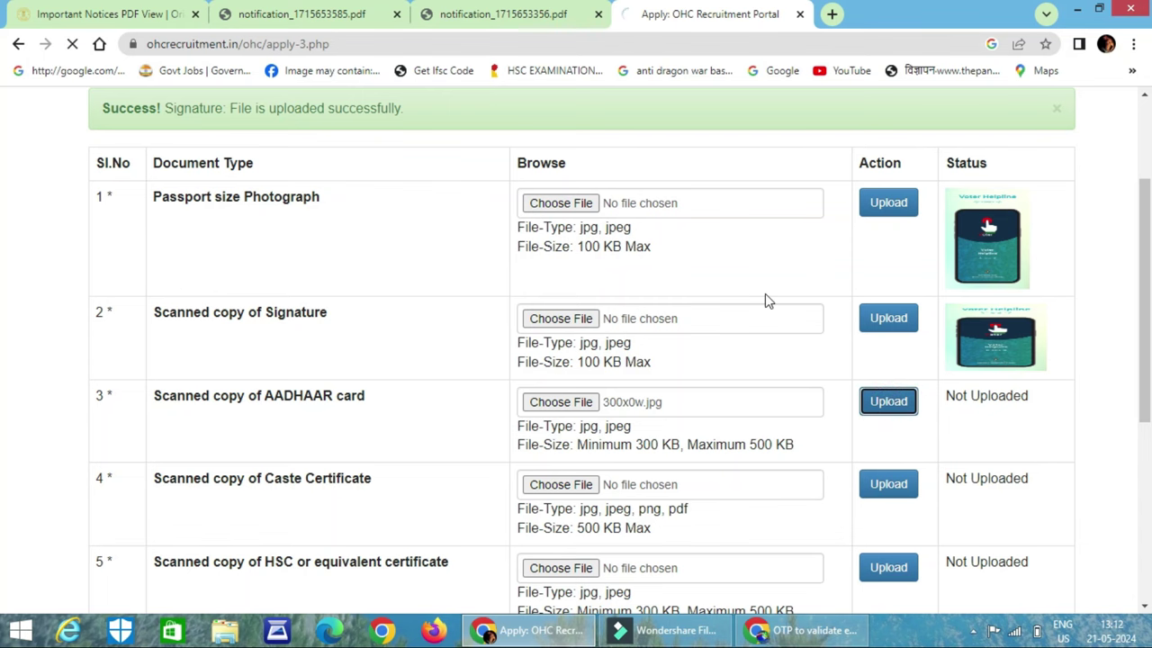
# Check the AADHAAR card's file-size limits and the requirements and upload status of the remaining documents.
pyautogui.scroll(-2, 764, 297)
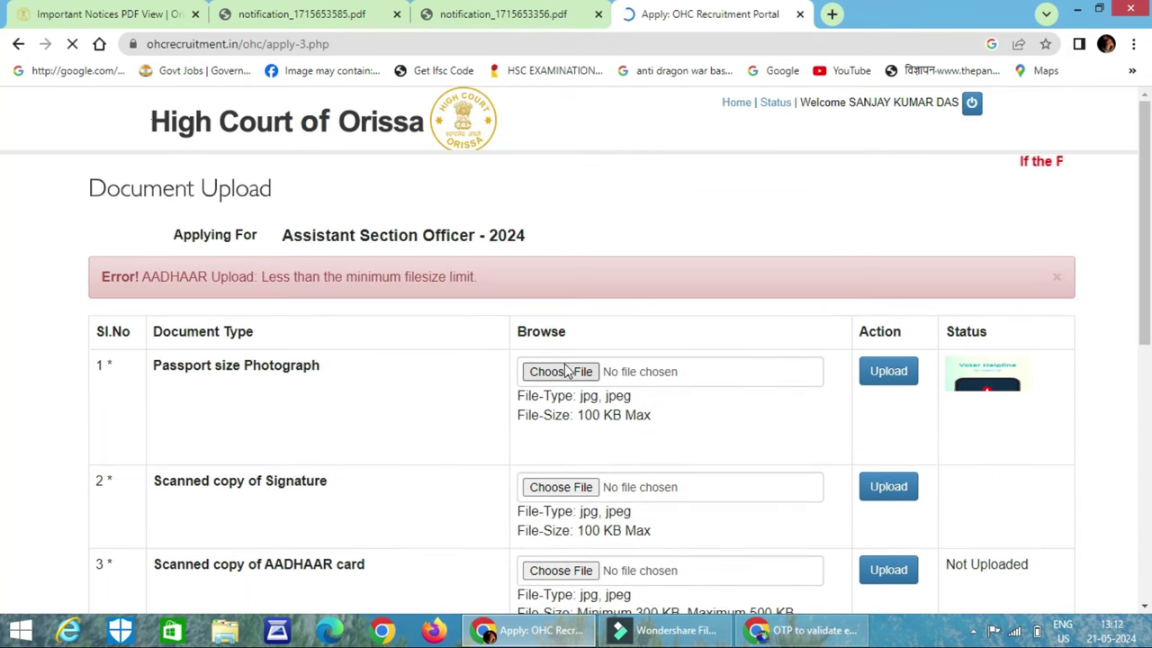
pyautogui.scroll(-1, 566, 371)
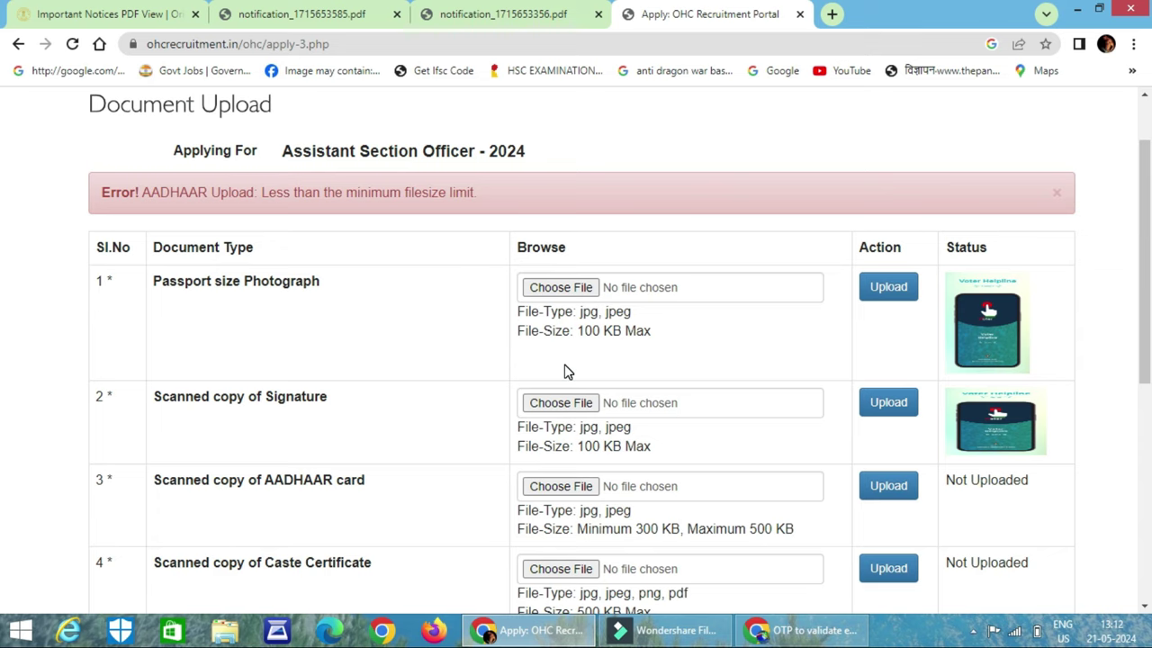
pyautogui.scroll(-3, 565, 371)
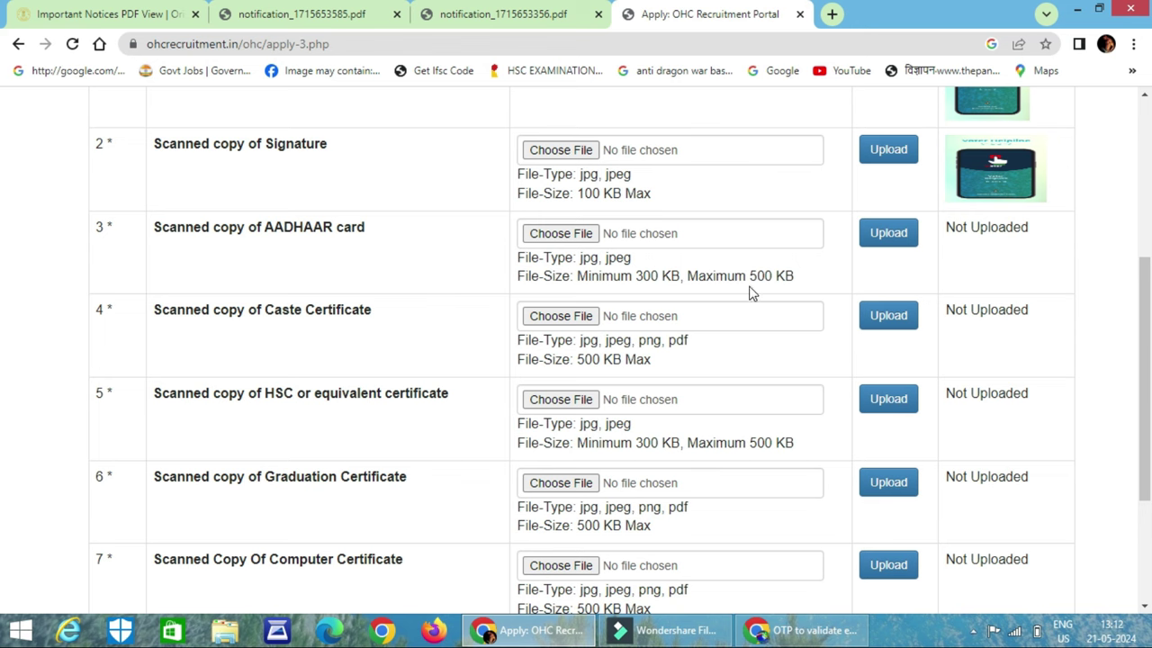
pyautogui.click(576, 234)
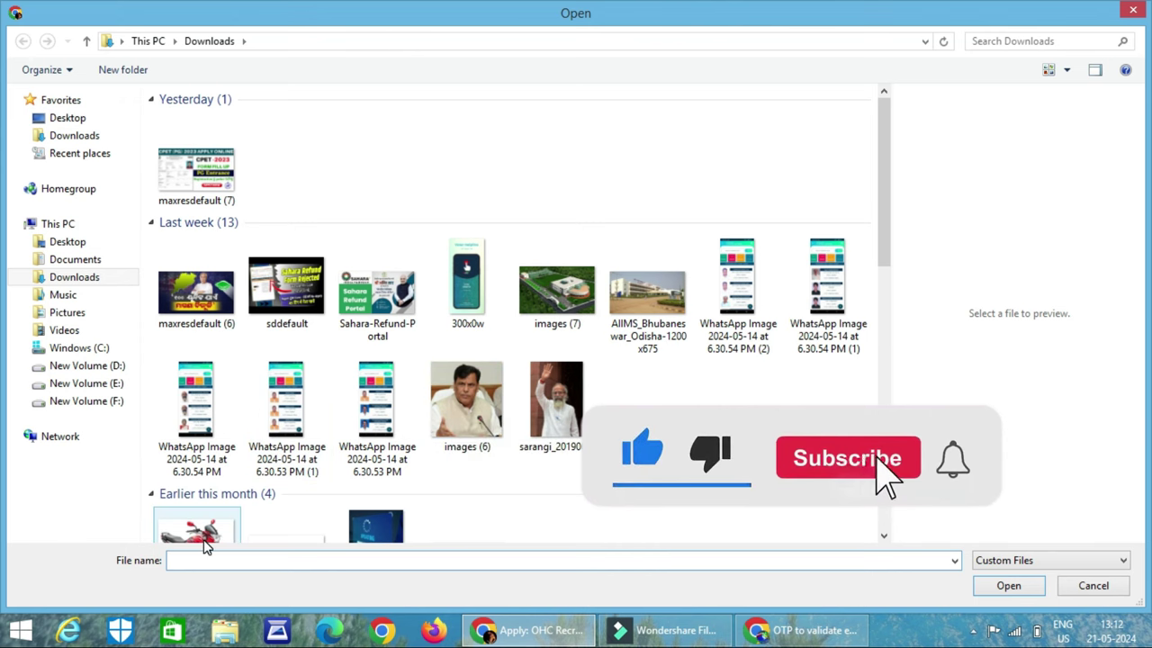
pyautogui.click(1102, 590)
pyautogui.scroll(-3, 792, 383)
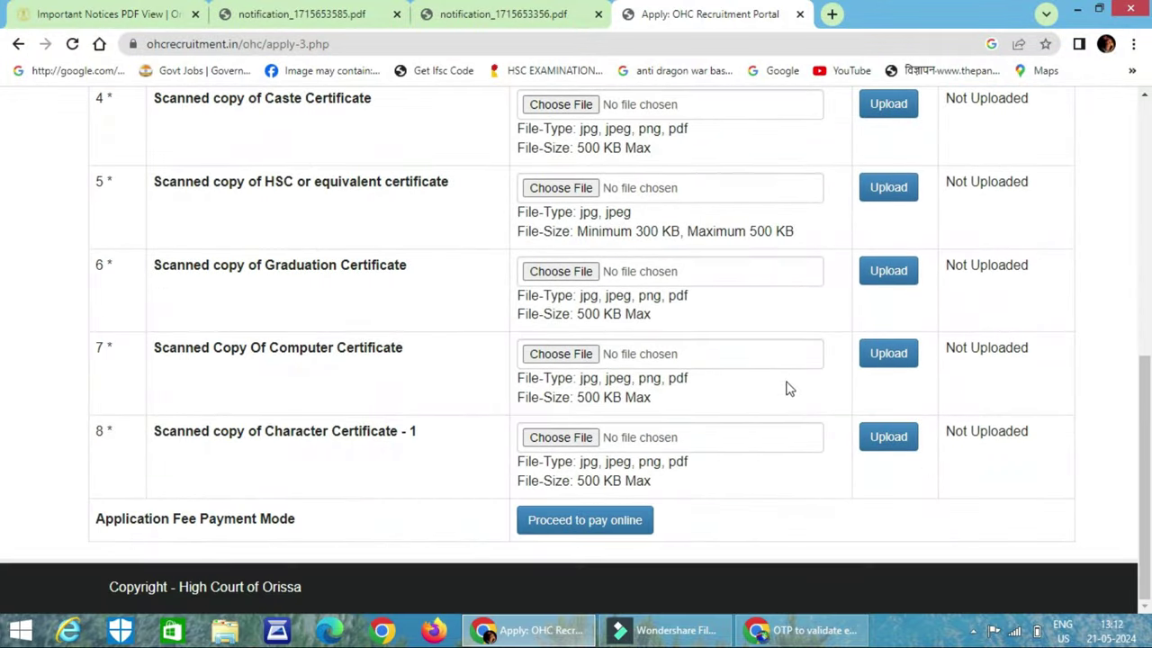
pyautogui.scroll(6, 752, 436)
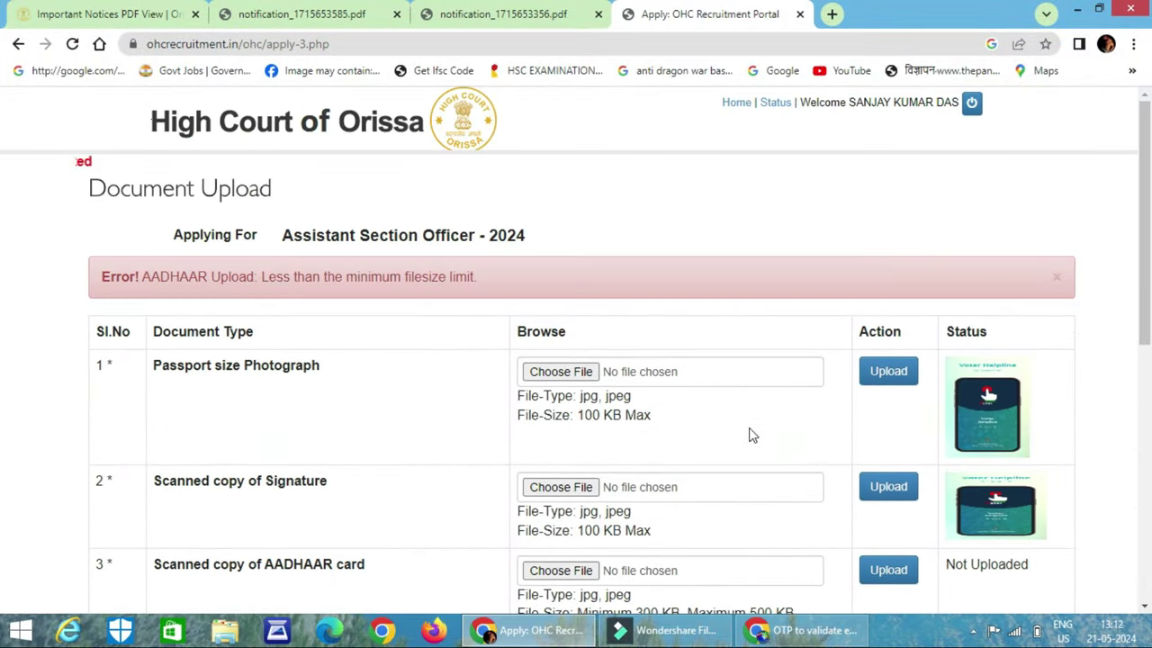